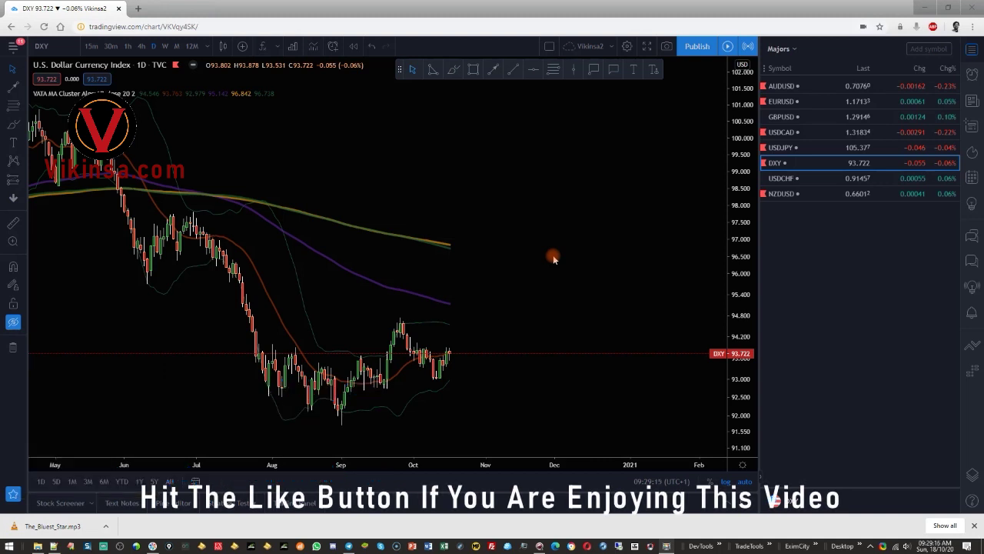
- Show the hidden drawings on the DXY daily chart and examine the projected price paths, horizontal levels and FCP Zone
left_click_drag(555, 238, 497, 236)
left_click(13, 322)
scroll(466, 219, "up", 3)
scroll(466, 219, "up", 5)
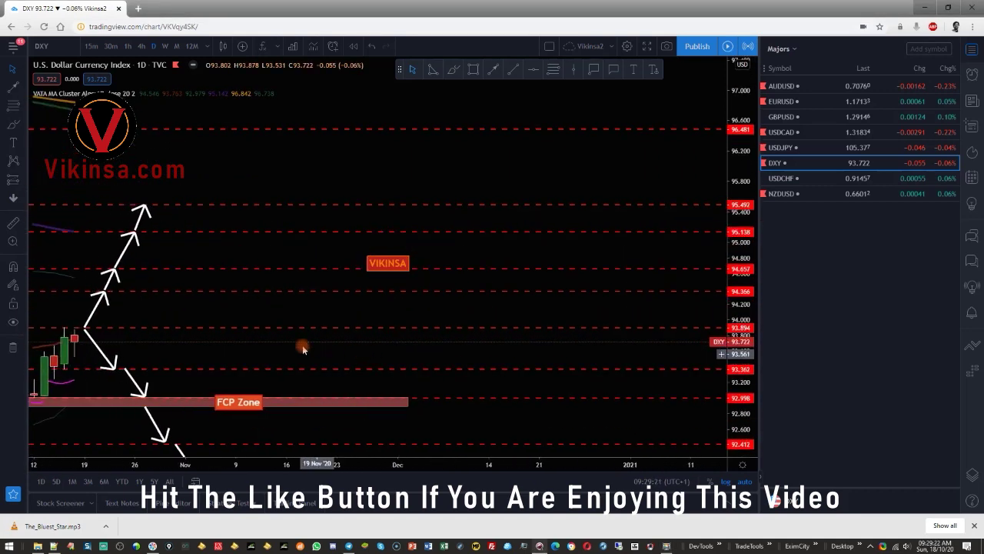
left_click_drag(247, 312, 416, 311)
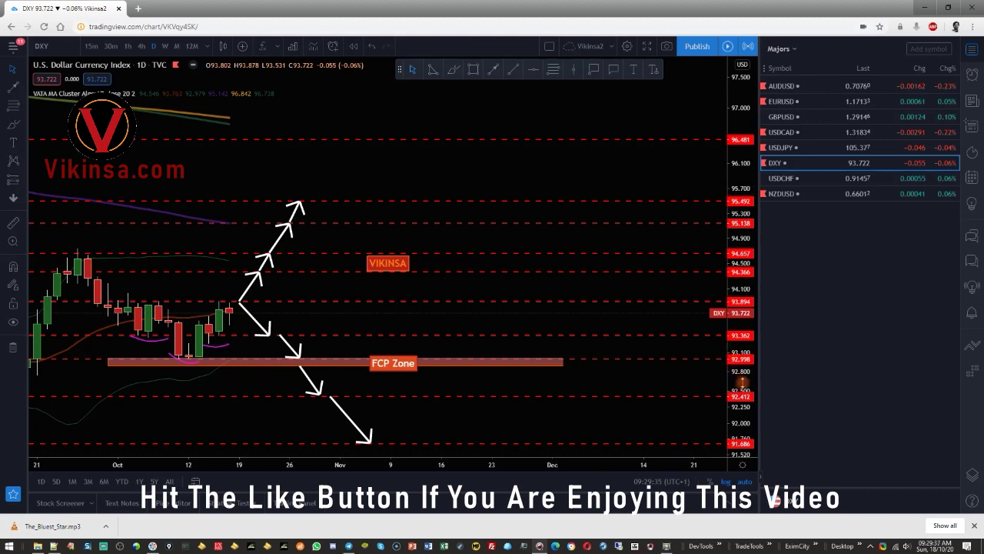
left_click_drag(743, 383, 746, 347)
left_click_drag(415, 341, 470, 305)
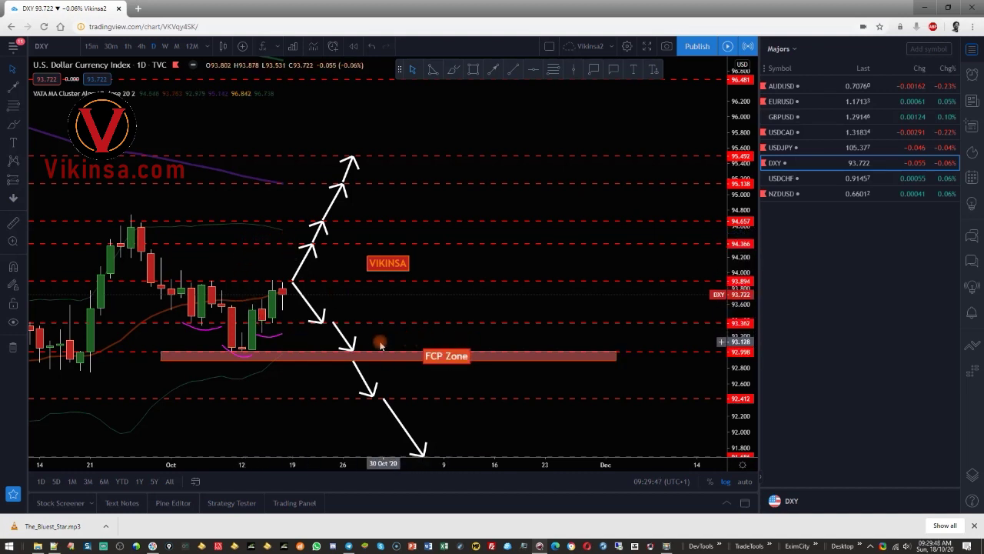
scroll(378, 341, "down", 2)
left_click_drag(402, 273, 486, 264)
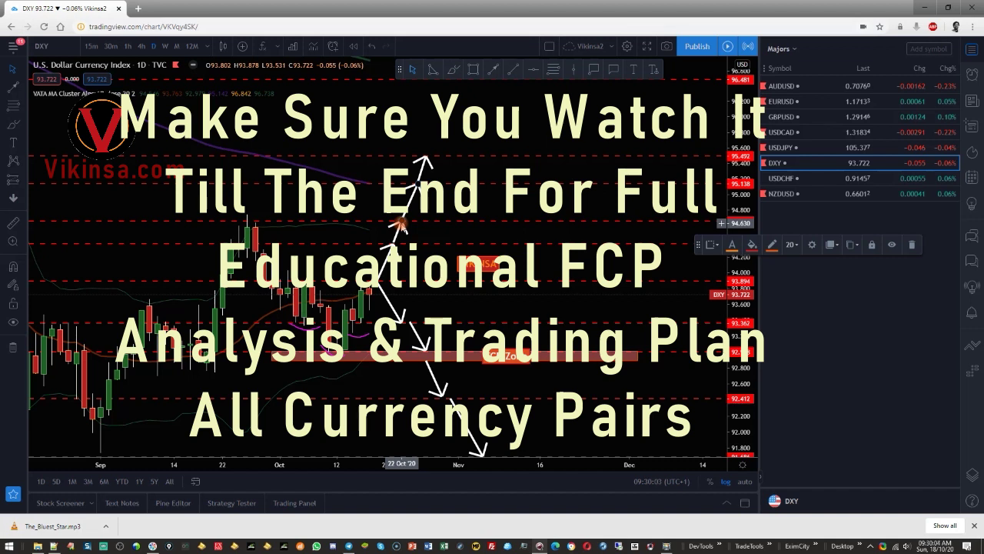
- Hide the drawings, open the EURUSD daily chart and examine its recent candles against the moving averages
left_click(12, 322)
left_click(776, 101)
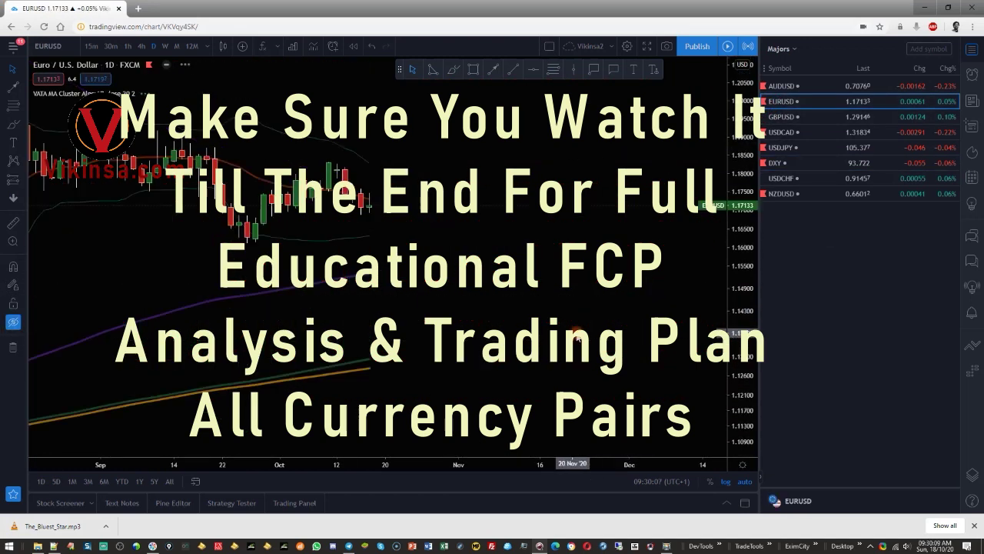
scroll(569, 328, "up", 3)
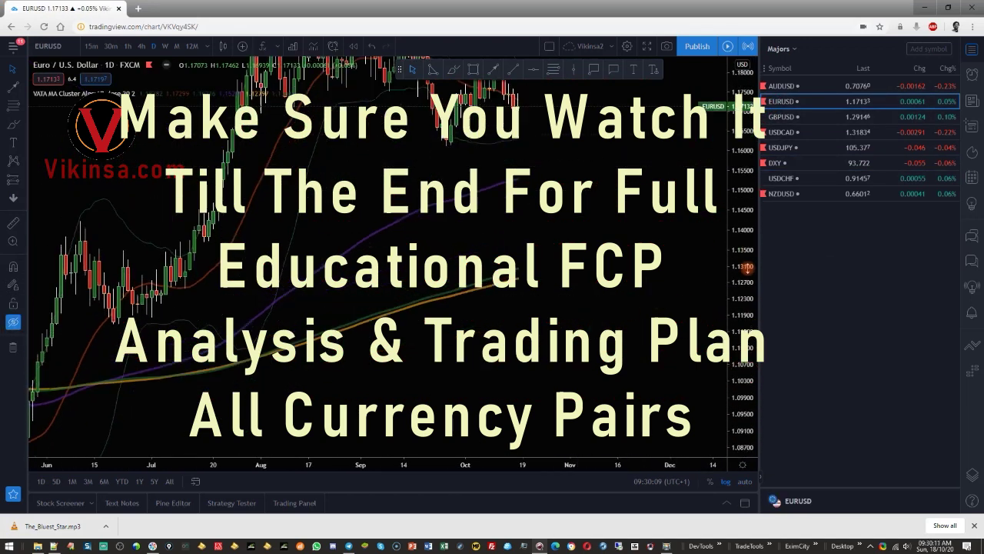
scroll(559, 328, "up", 2)
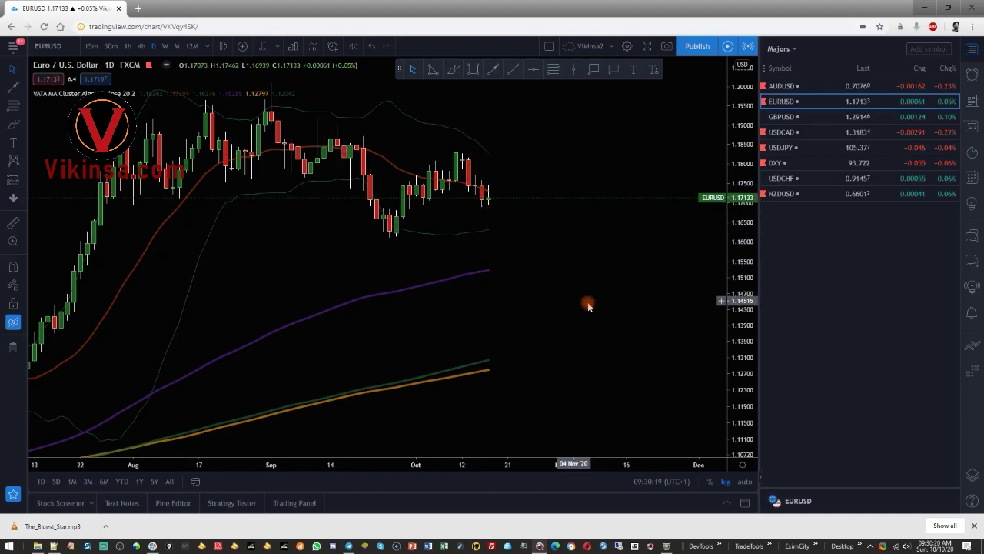
scroll(588, 306, "down", 3)
left_click_drag(588, 306, 520, 279)
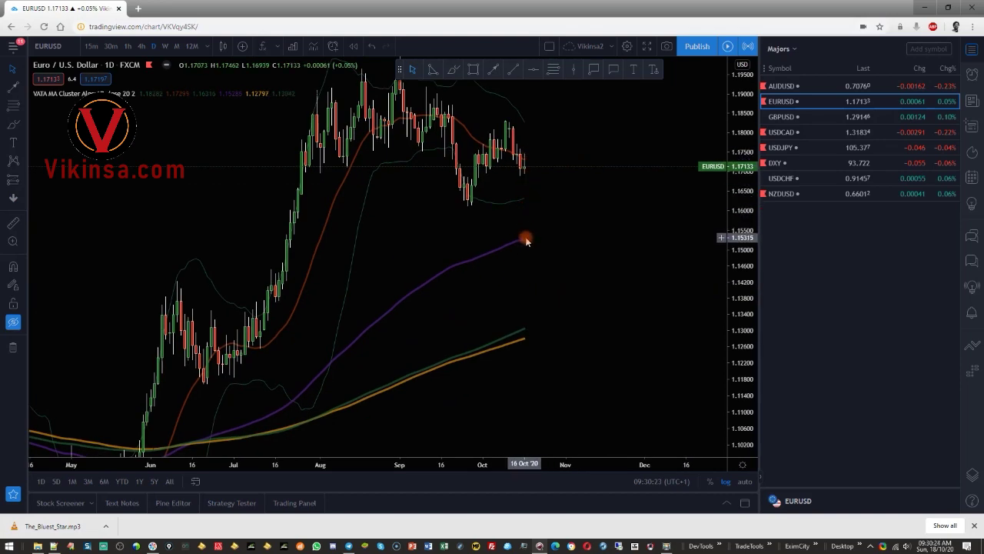
left_click_drag(569, 239, 507, 292)
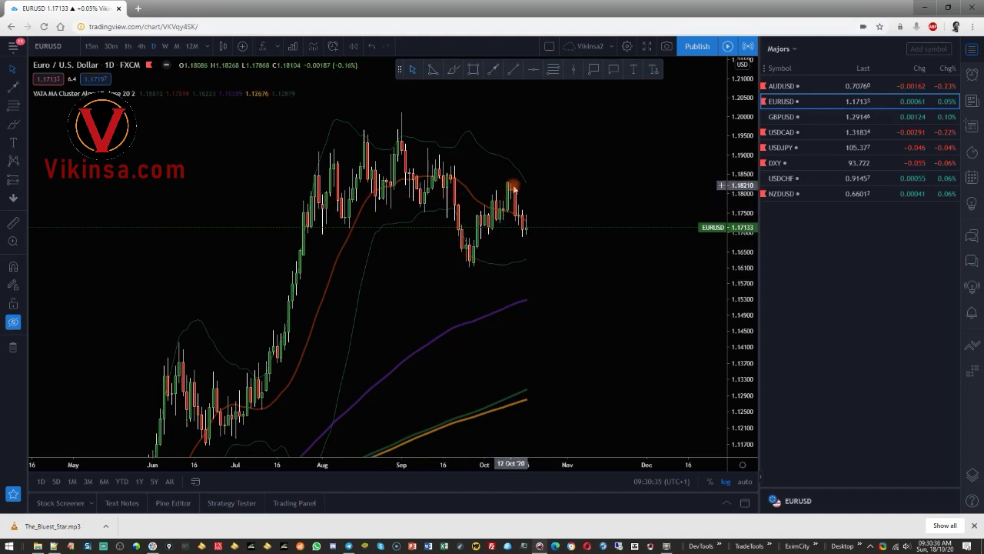
left_click_drag(575, 300, 575, 264)
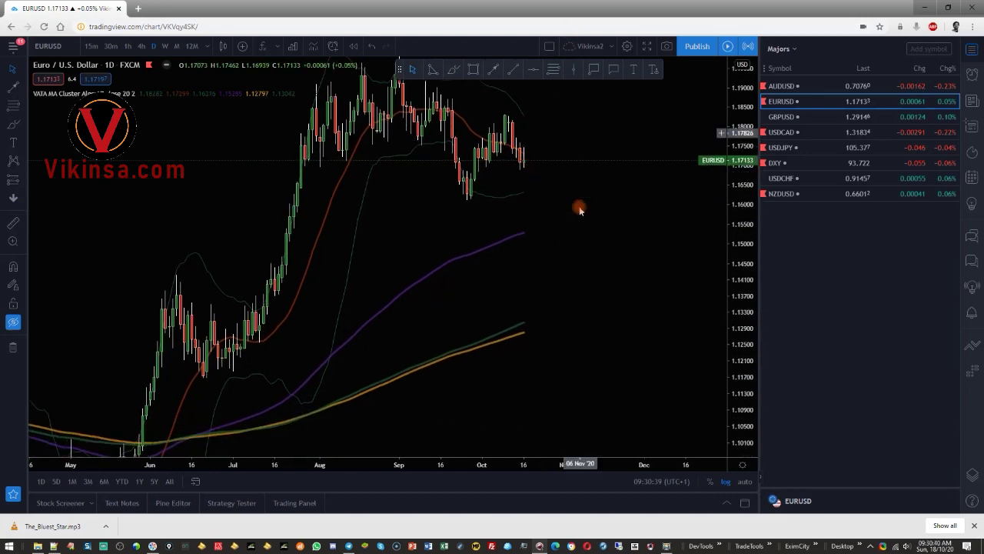
left_click_drag(565, 199, 560, 284)
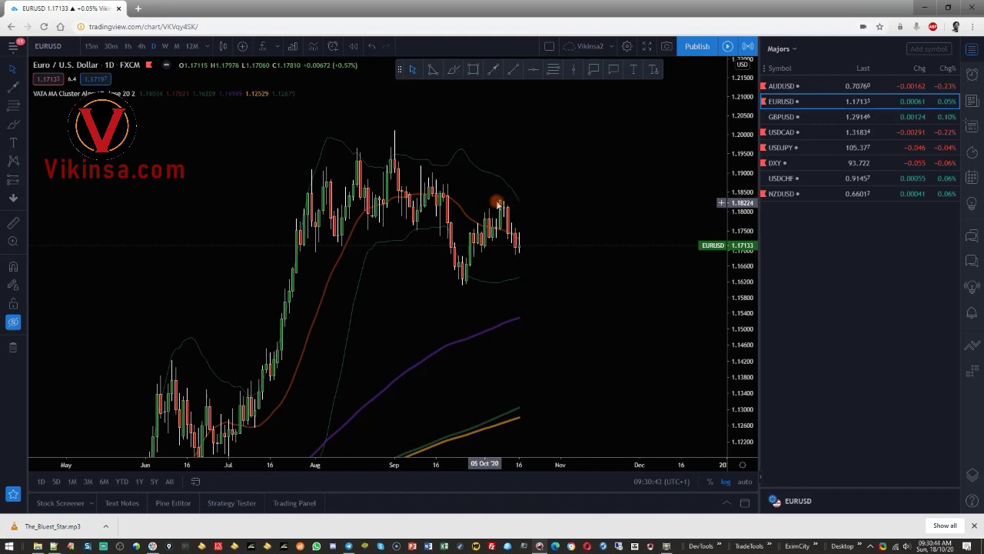
scroll(639, 279, "down", 3)
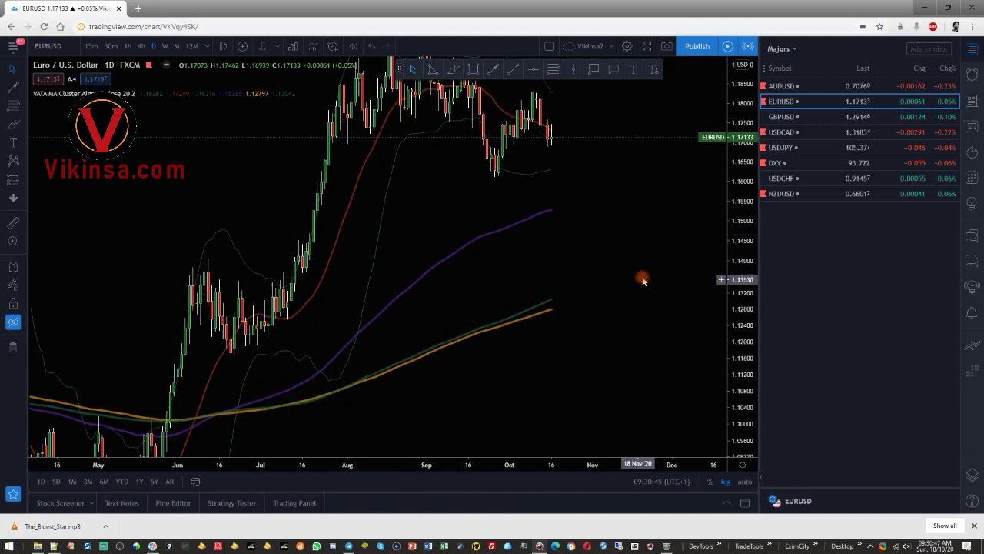
- Change EURUSD to the weekly timeframe and examine the latest weekly candles relative to the moving averages
left_click(164, 46)
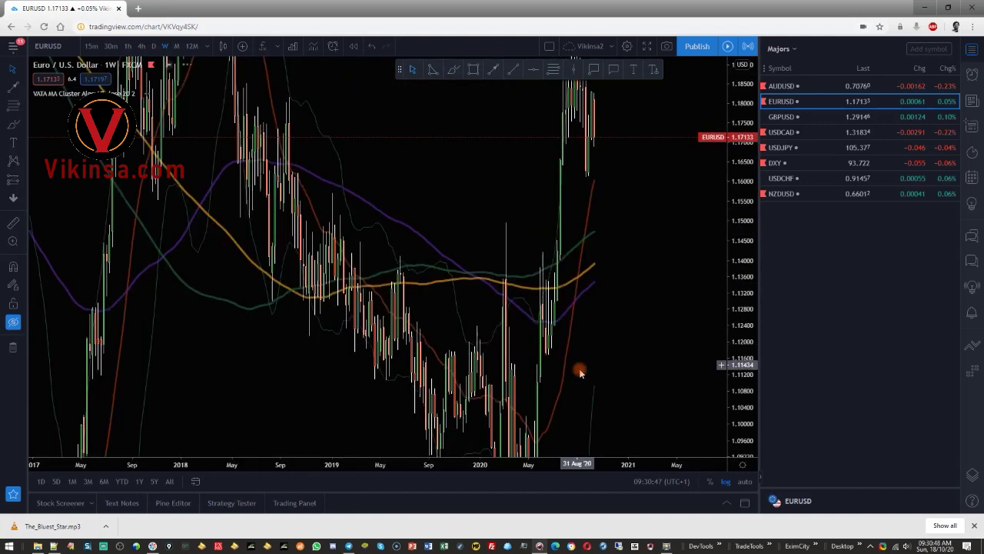
scroll(658, 296, "up", 2)
left_click_drag(746, 166, 744, 391)
left_click_drag(544, 370, 694, 385)
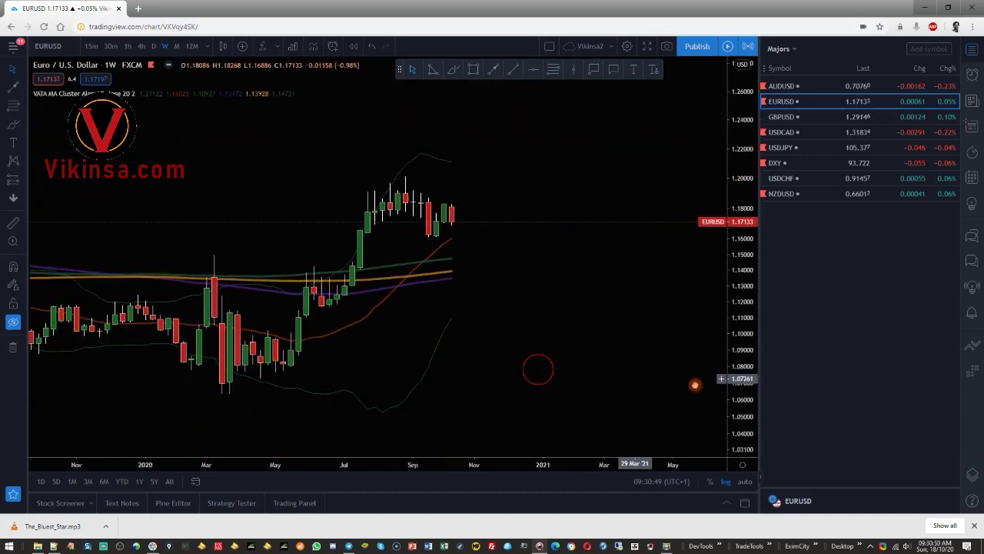
left_click_drag(727, 332, 727, 244)
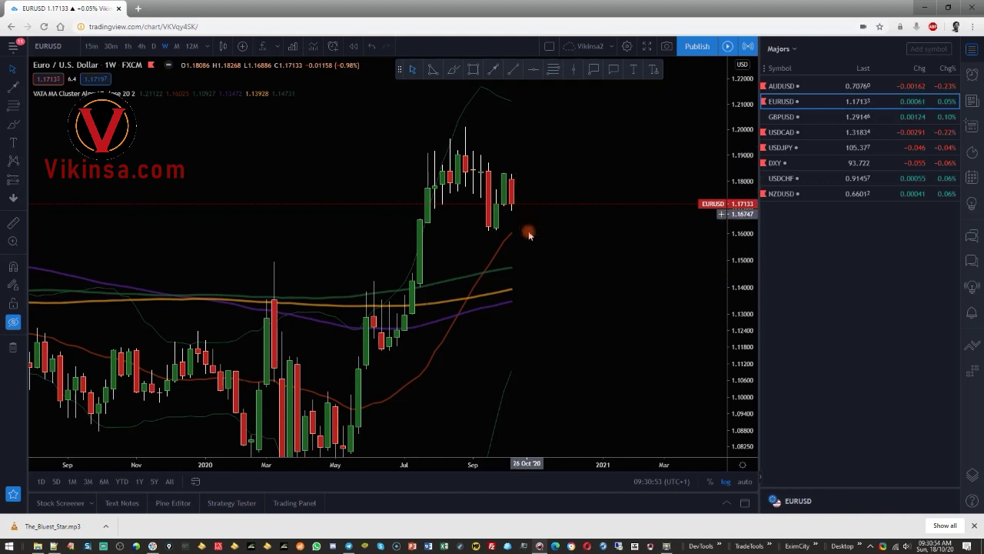
scroll(578, 288, "up", 2)
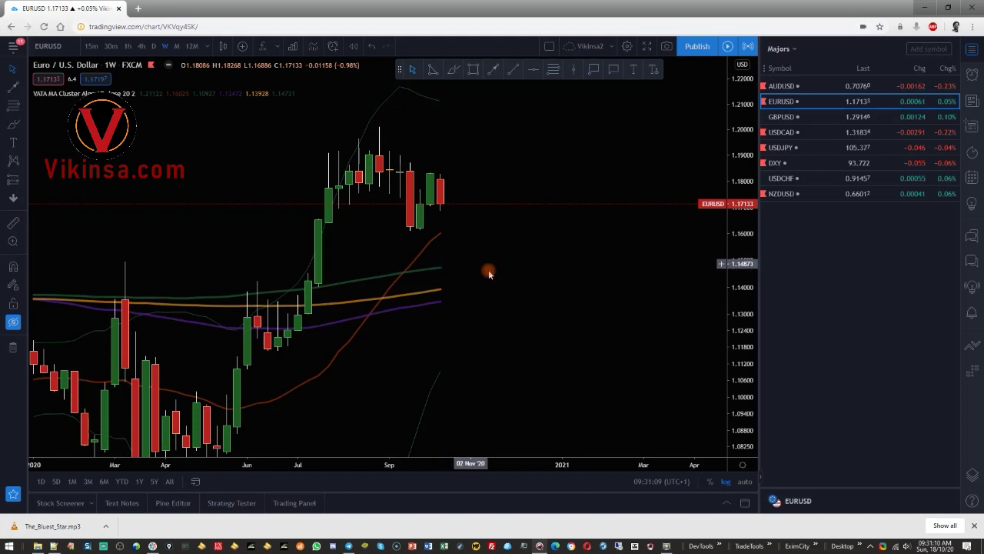
left_click_drag(490, 311, 474, 277)
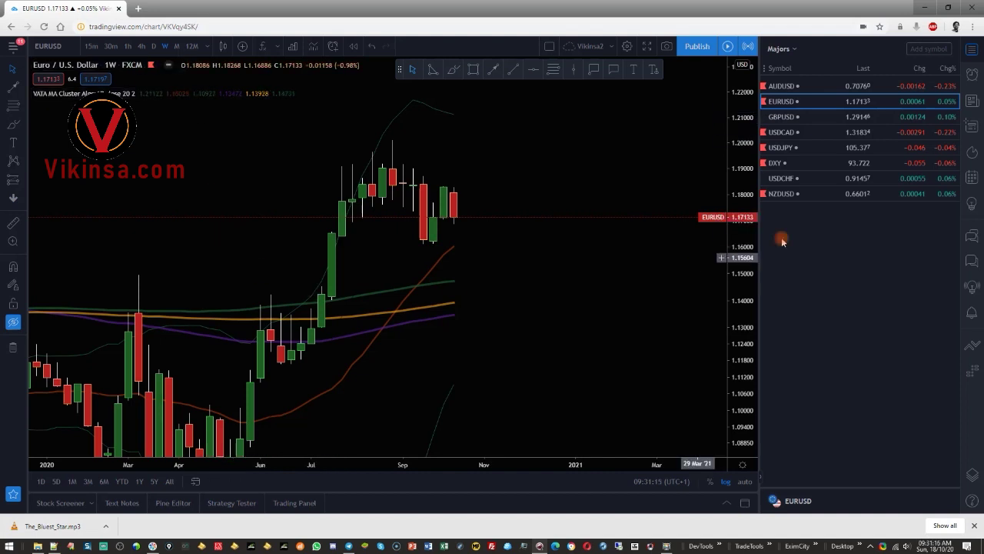
scroll(506, 376, "down", 2)
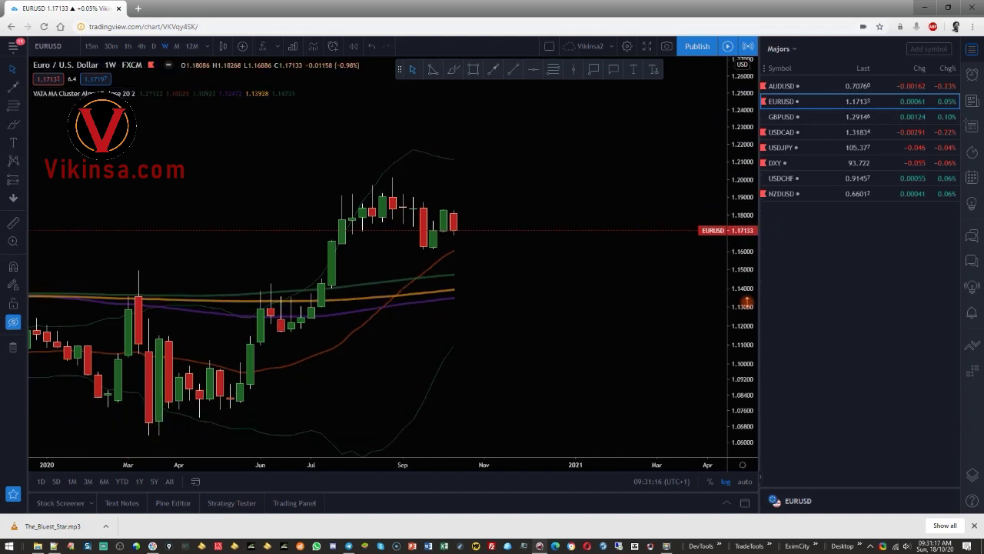
- Return EURUSD to the daily timeframe with a rescaled price axis, and change it to the 4-hour timeframe
left_click(152, 46)
scroll(655, 336, "up", 2)
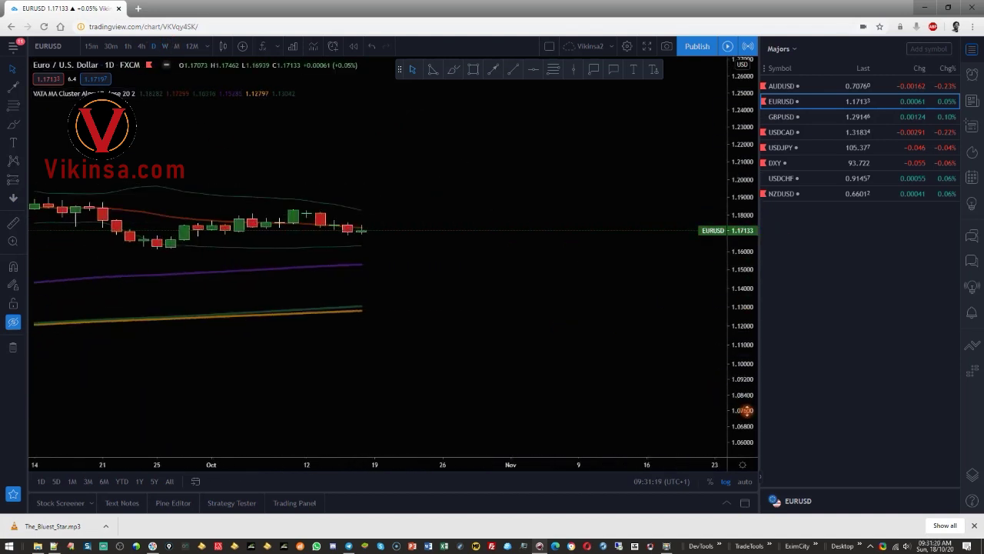
scroll(461, 321, "down", 10)
left_click_drag(740, 355, 736, 107)
left_click_drag(570, 218, 414, 443)
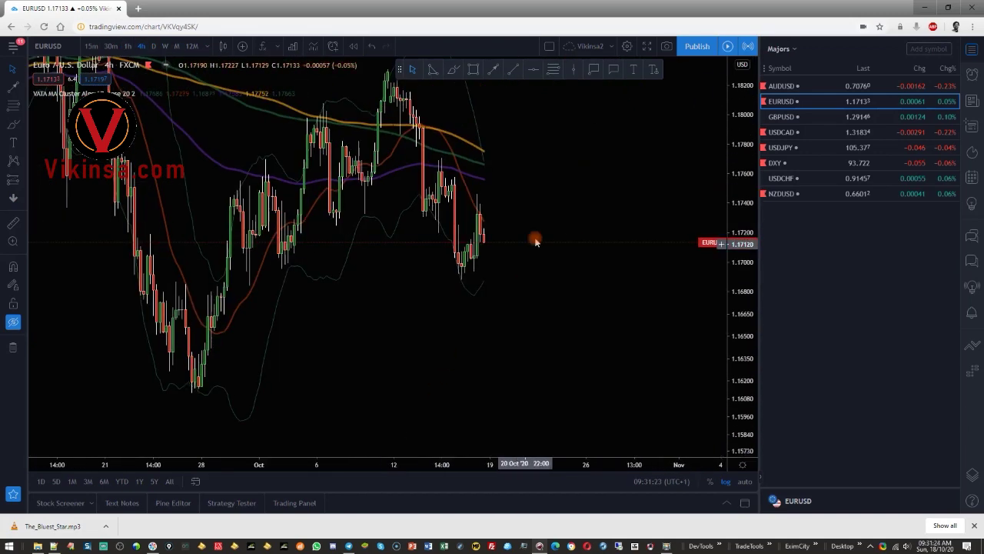
- Examine the October price swings on the EURUSD 4-hour chart against the moving averages and outer bands
left_click_drag(625, 249, 418, 330)
scroll(343, 266, "up", 8)
left_click_drag(209, 257, 433, 268)
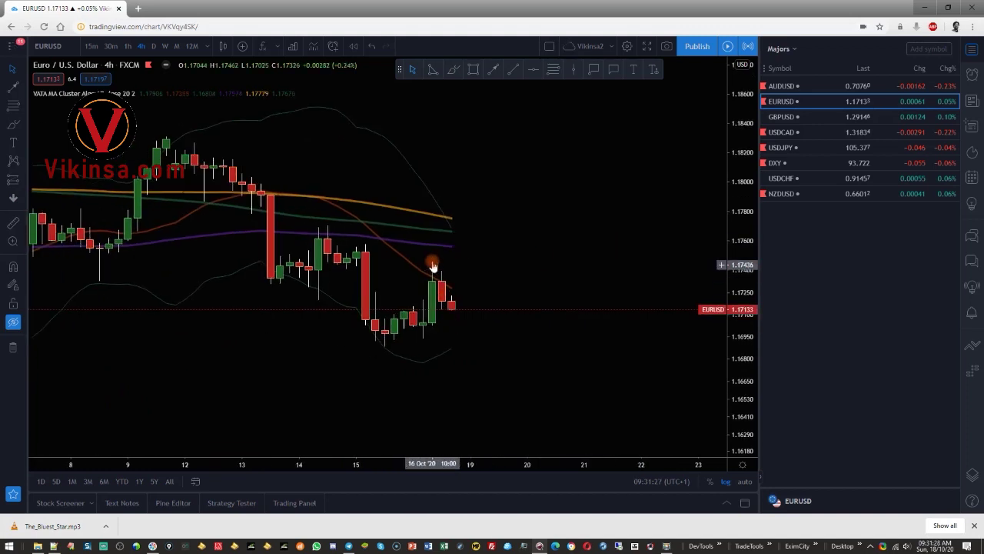
left_click_drag(741, 377, 739, 319)
left_click_drag(599, 270, 568, 259)
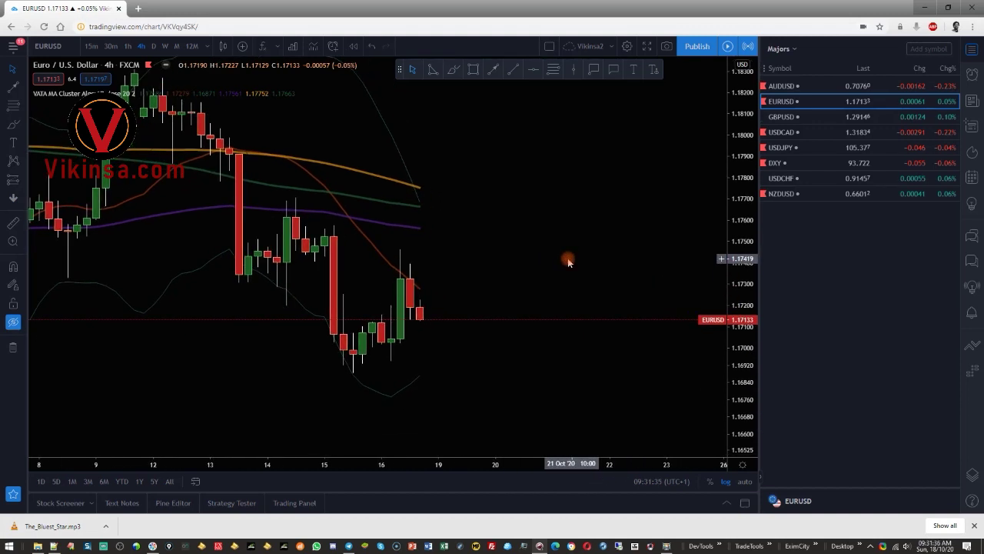
scroll(567, 262, "down", 2)
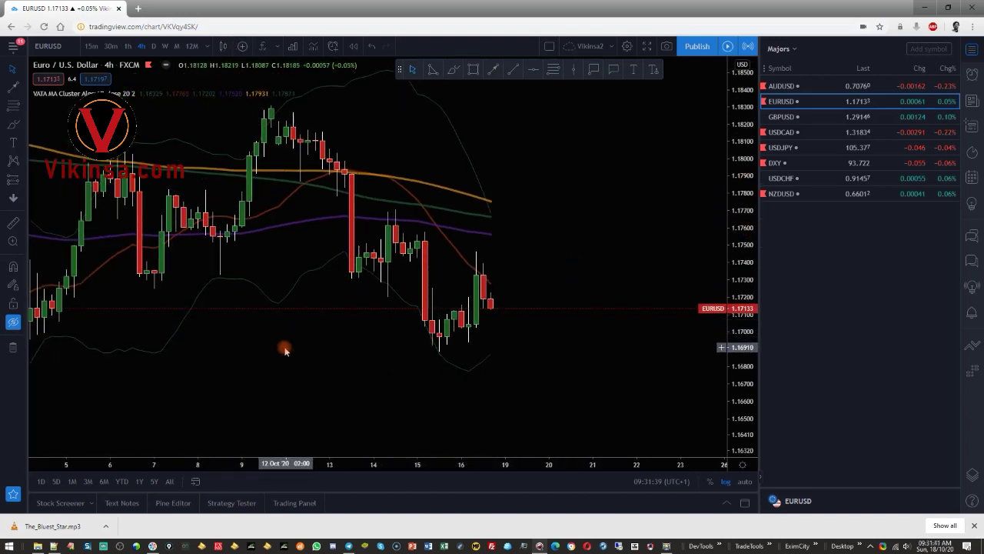
left_click_drag(281, 345, 325, 359)
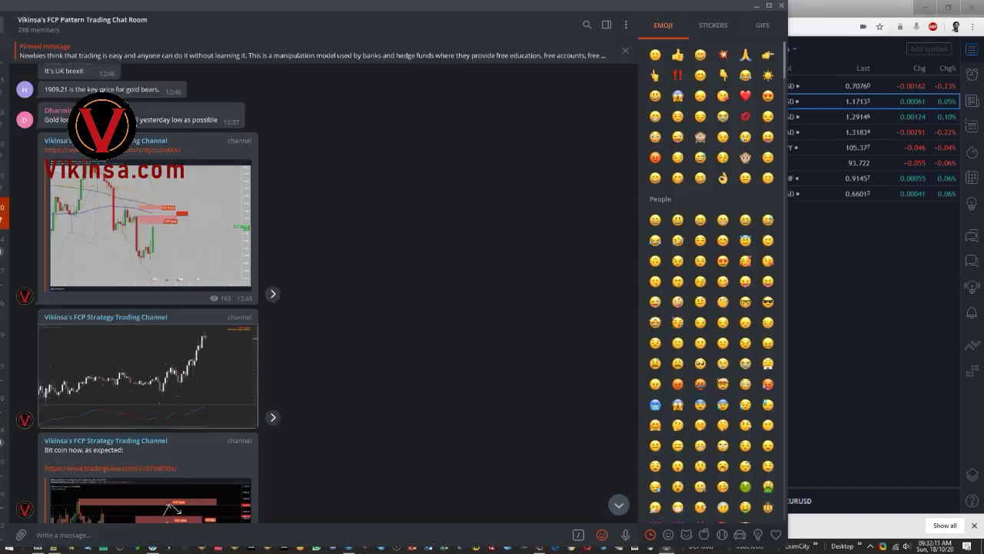
- In the Telegram chat room, view the EURUSD 4-hour FCP Zone photo and the VATA Trend Algo 4.0(Beta) chart photo
left_click(192, 218)
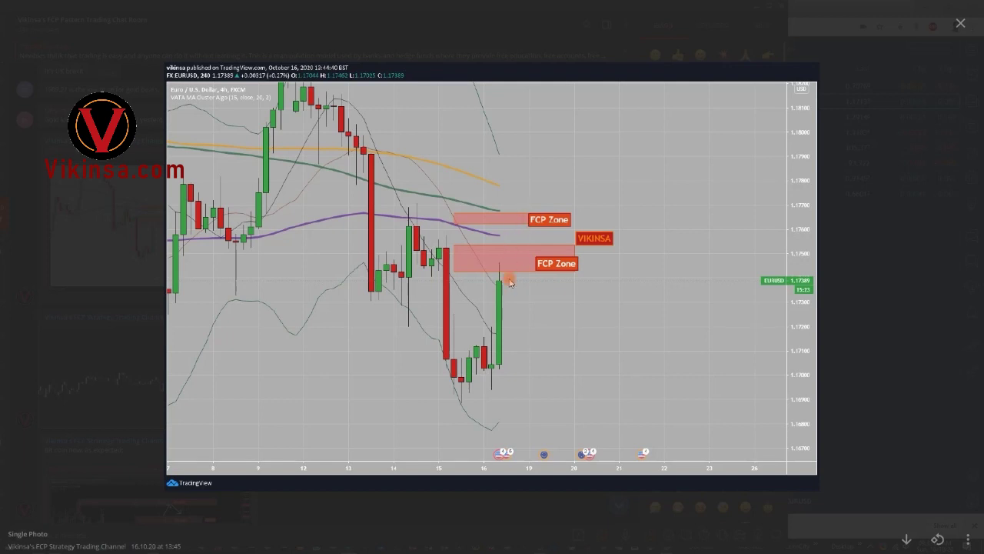
left_click(517, 9)
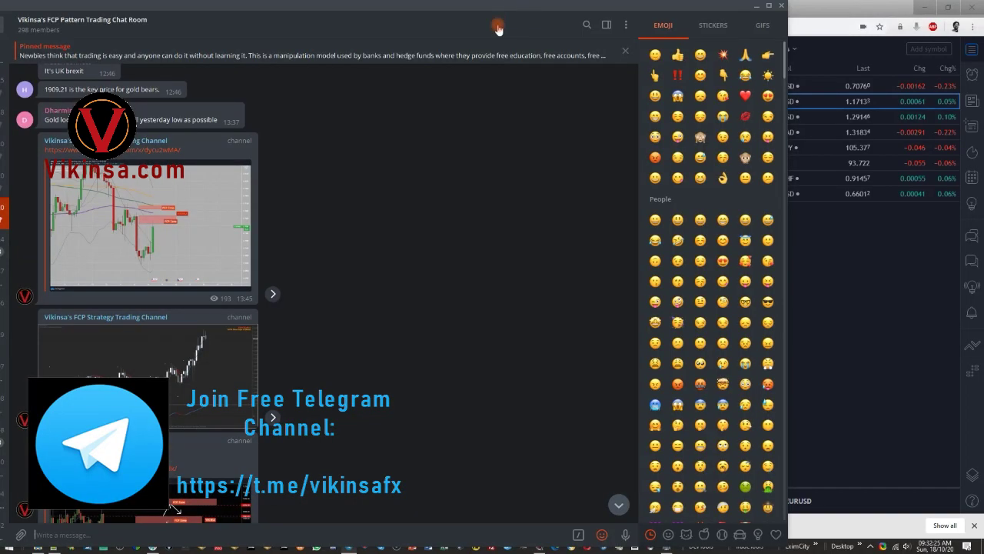
left_click(175, 377)
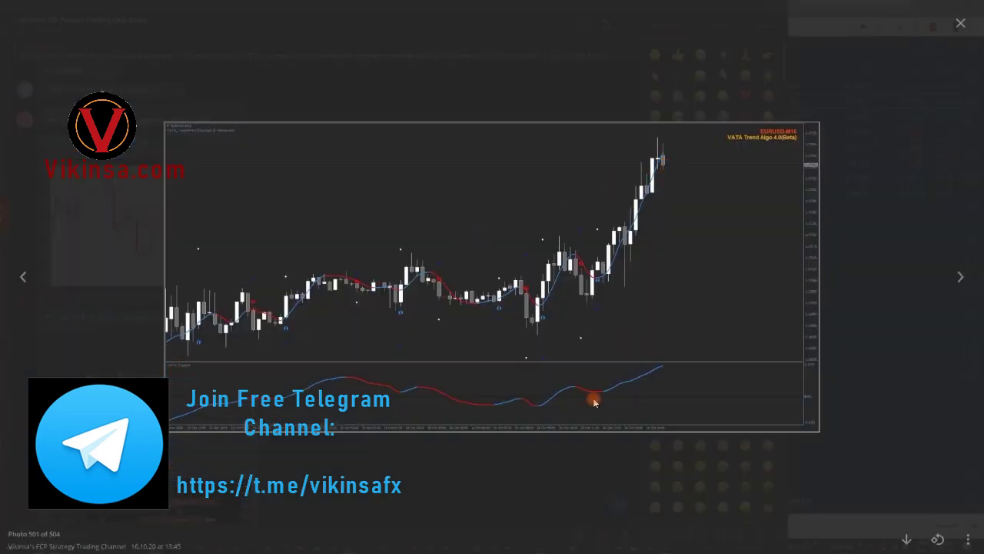
left_click(527, 487)
- Find the EURUSD day trade post in the chat and view its 1-hour chart photo with the FCP Zones
scroll(462, 439, "down", 2)
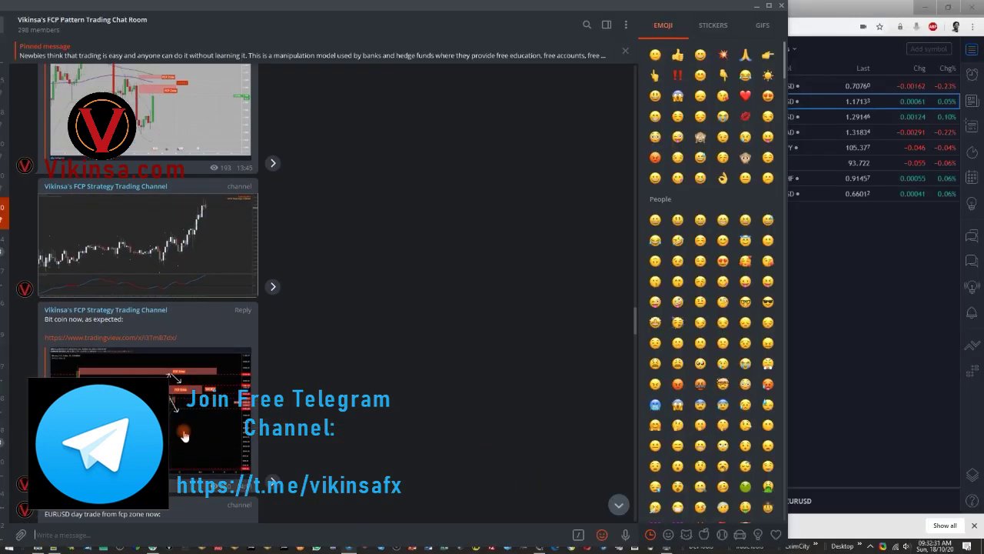
scroll(183, 435, "down", 4)
left_click(237, 264)
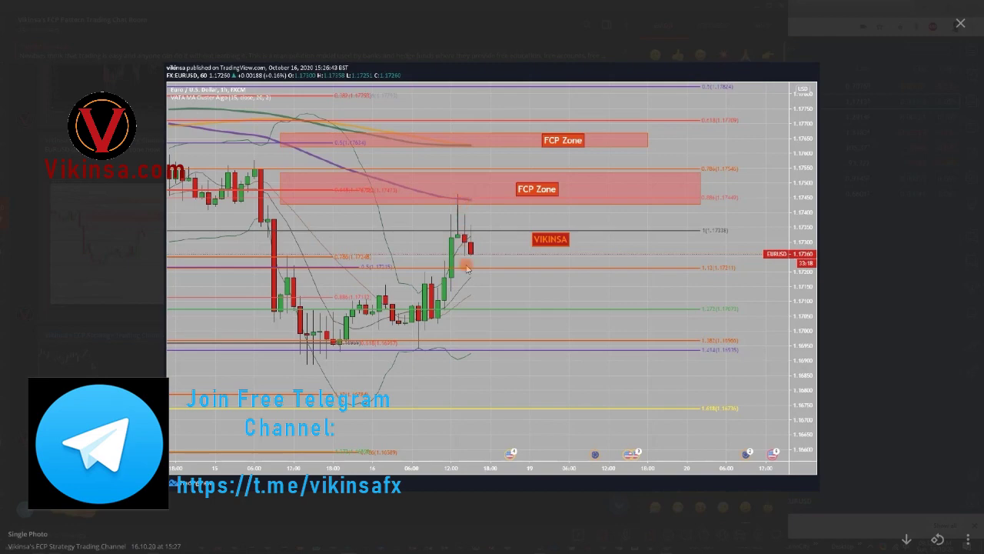
left_click(414, 533)
- View the Gold Spot 1-hour chart photo with the FCP Zone in the chat
scroll(286, 308, "up", 4)
left_click(128, 226)
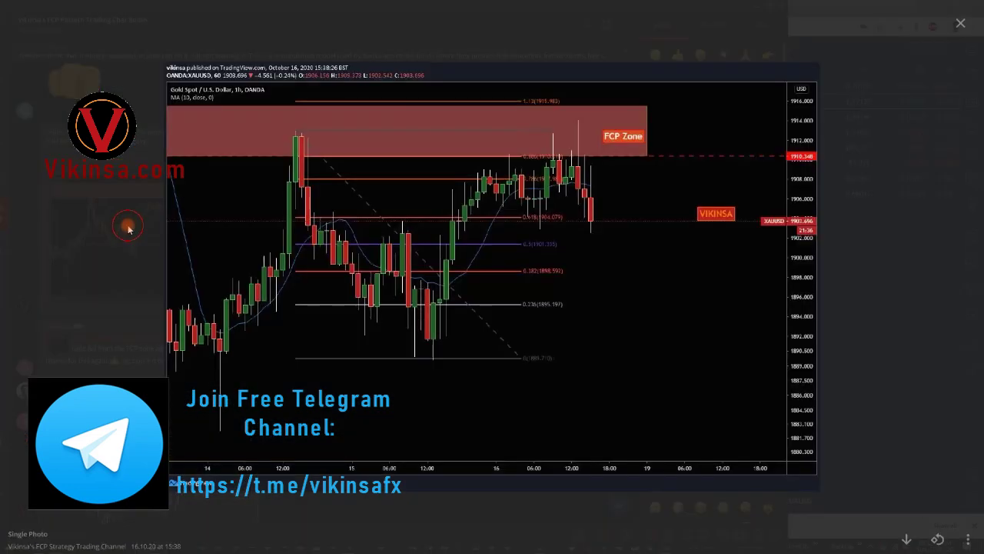
left_click(465, 540)
- View the EURUSD 1-hour chart photo posted at 19:08, check the target post above it, and return to the TradingView chart
scroll(146, 224, "down", 5)
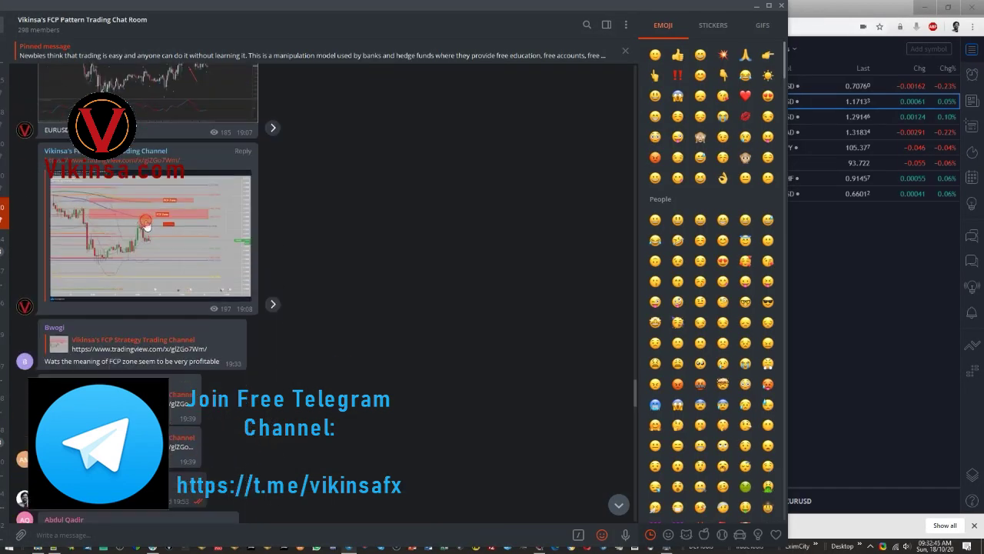
left_click(146, 224)
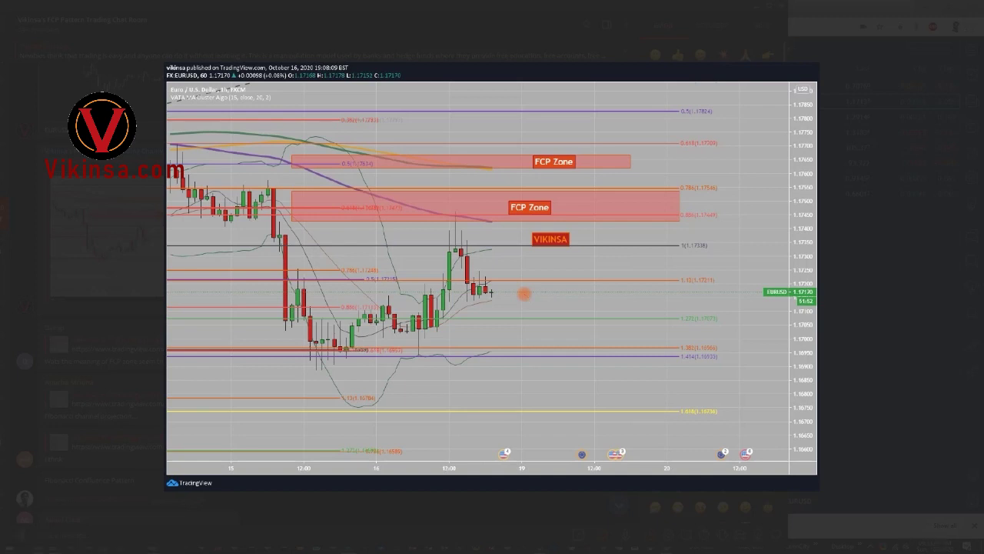
left_click(471, 499)
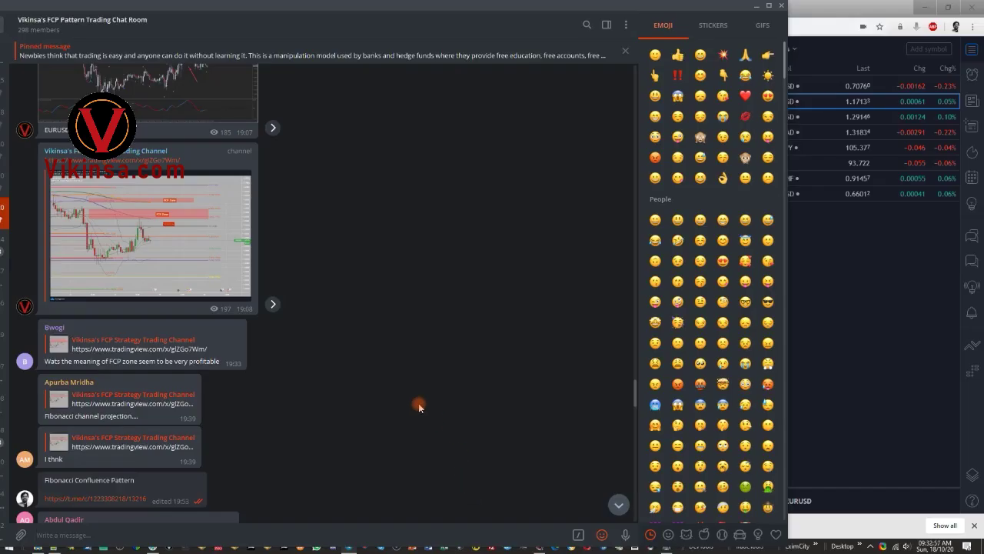
scroll(339, 253, "up", 3)
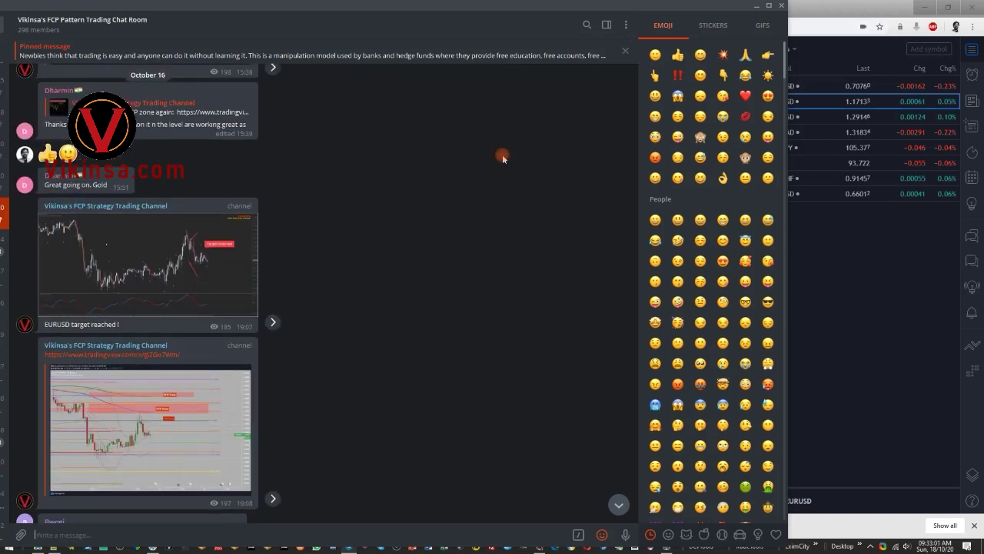
left_click(754, 7)
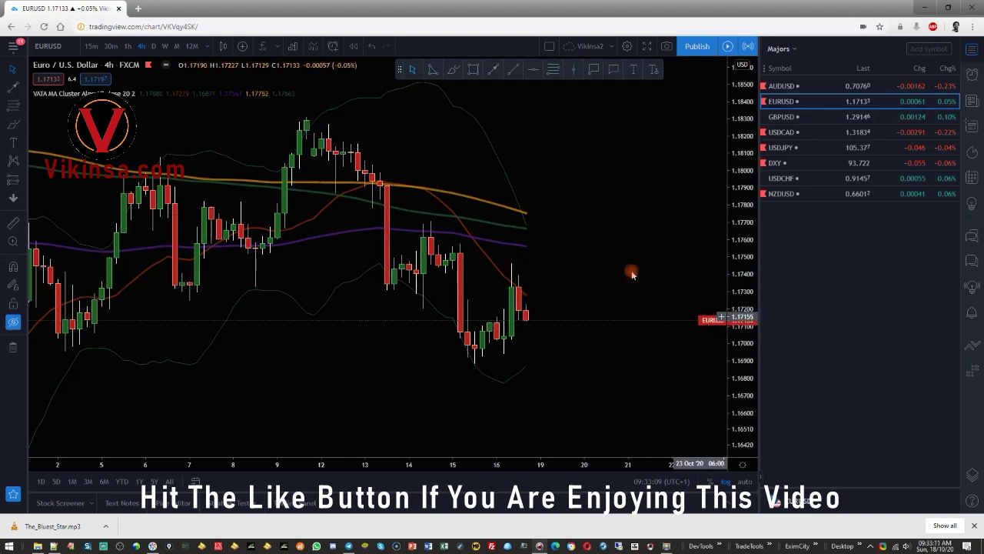
- Examine the recent EURUSD 4-hour price action, including the drop from the October high and the FCP Zones above price
left_click_drag(635, 240, 573, 255)
left_click_drag(745, 392, 743, 346)
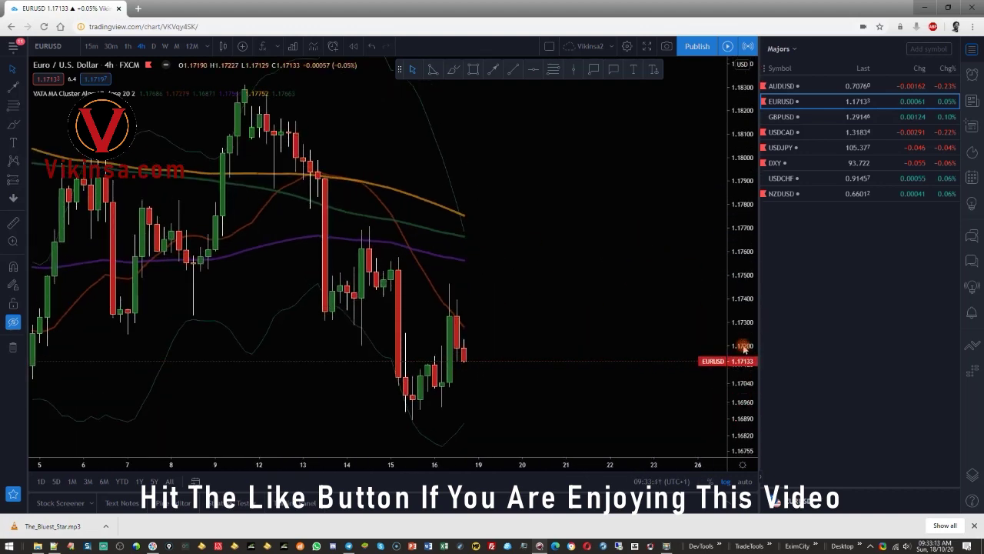
scroll(586, 290, "up", 5)
left_click_drag(488, 285, 514, 235)
scroll(620, 296, "down", 3)
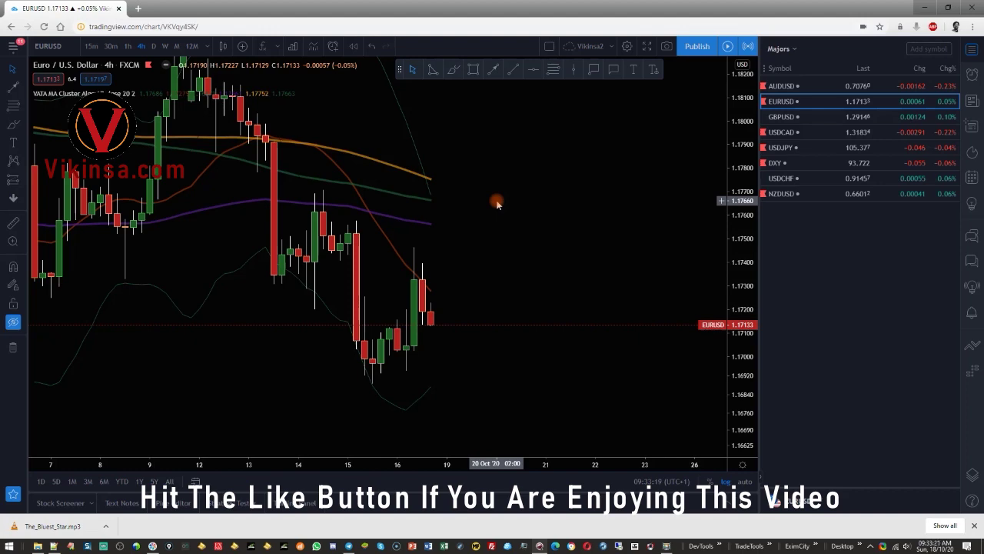
left_click_drag(743, 172, 743, 199)
left_click_drag(585, 205, 514, 215)
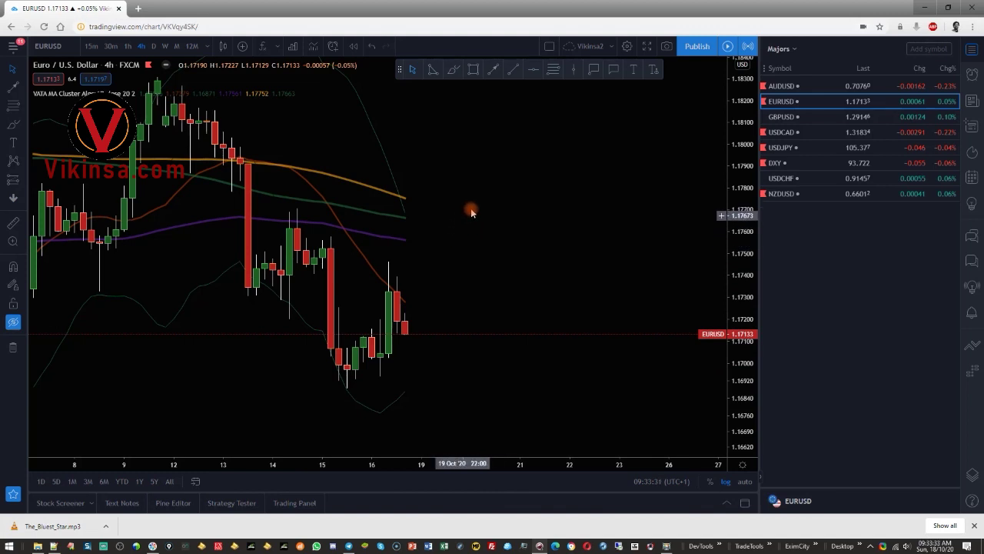
left_click_drag(499, 228, 566, 278)
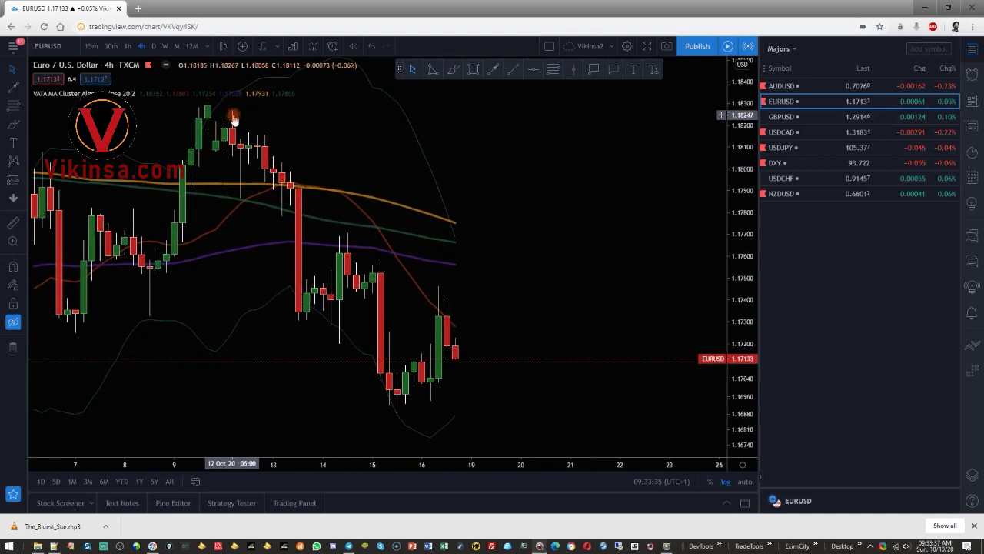
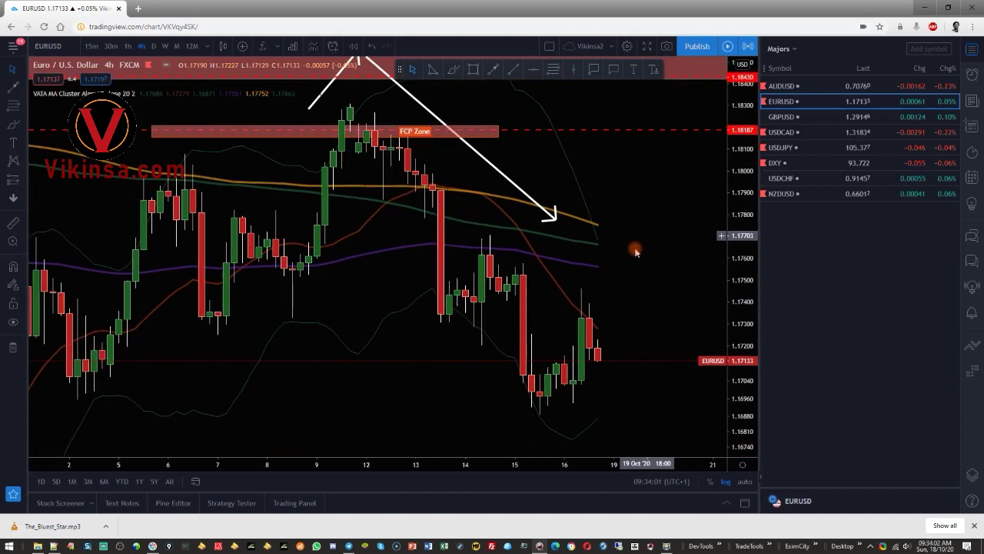
left_click_drag(638, 189, 618, 256)
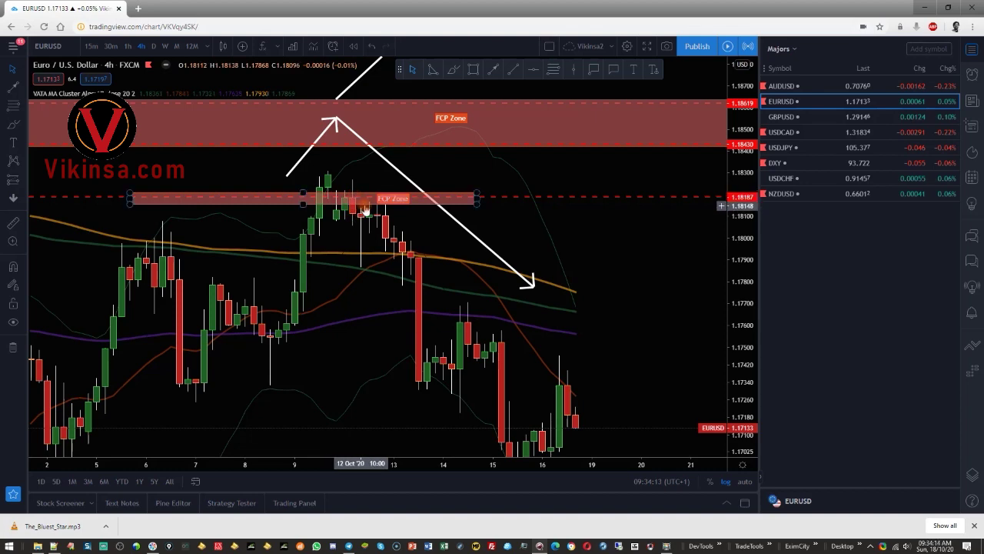
left_click_drag(620, 408, 571, 330)
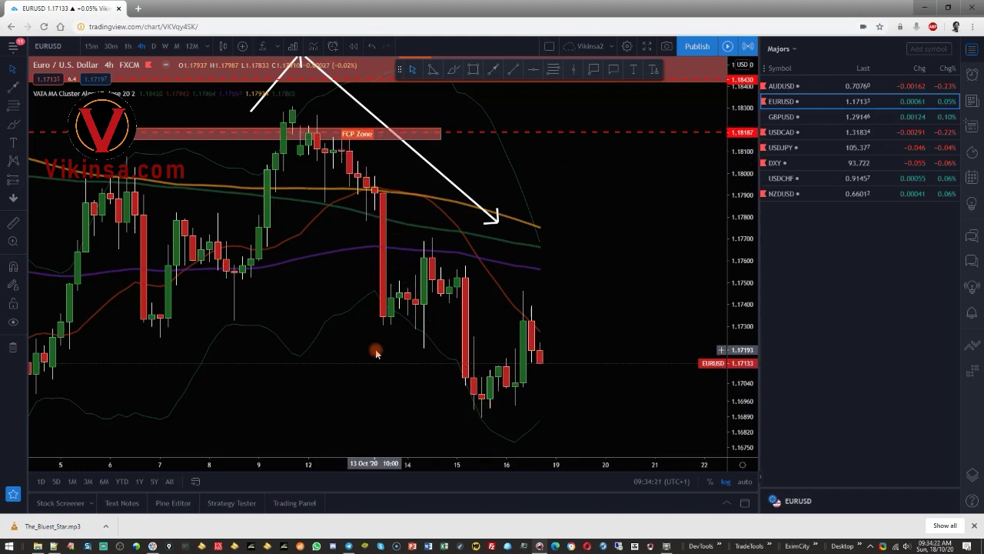
- Remove all drawings from the EURUSD 4-hour chart
left_click_drag(376, 352, 512, 329)
right_click(417, 408)
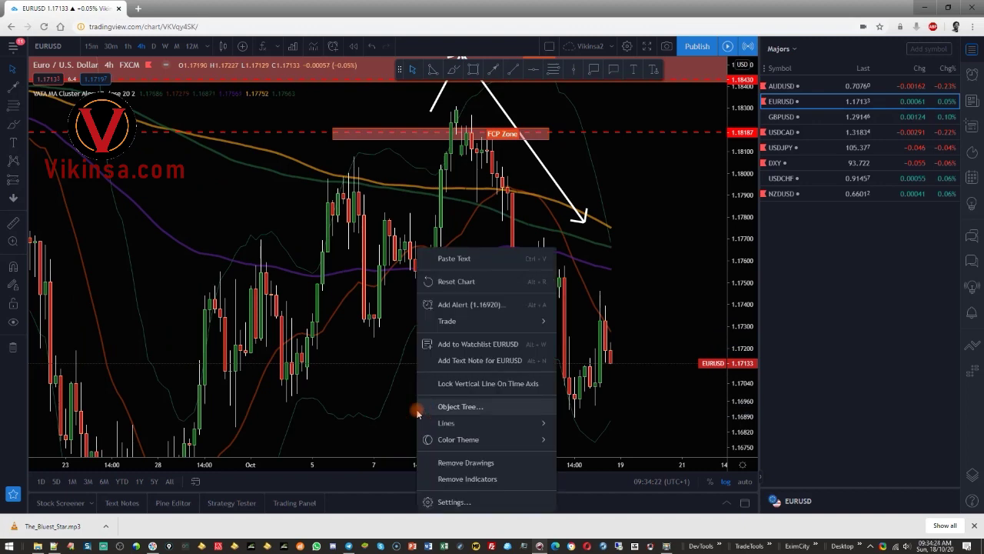
left_click(466, 462)
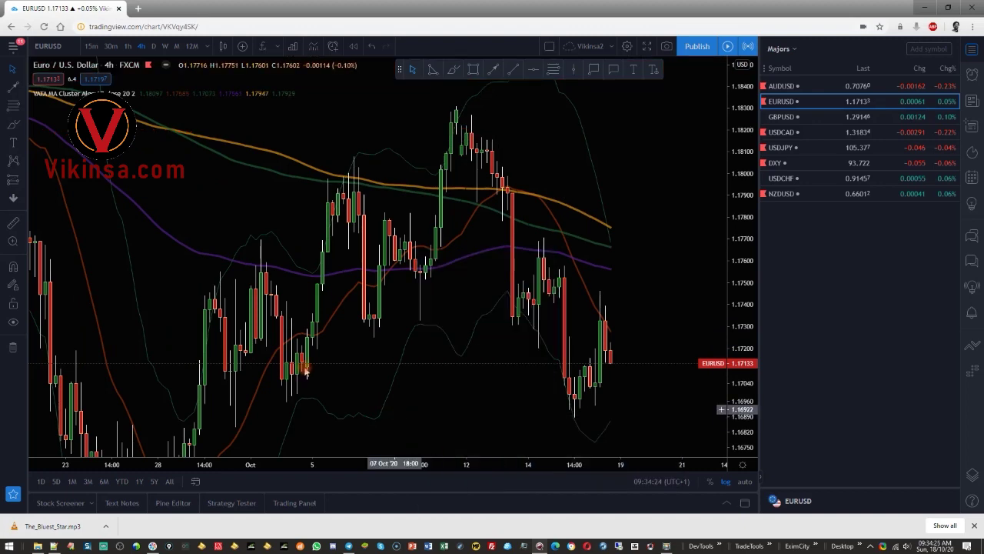
- Switch the EURUSD chart to the weekly timeframe and fit the candles and moving averages back to late 2019 in view
left_click(164, 47)
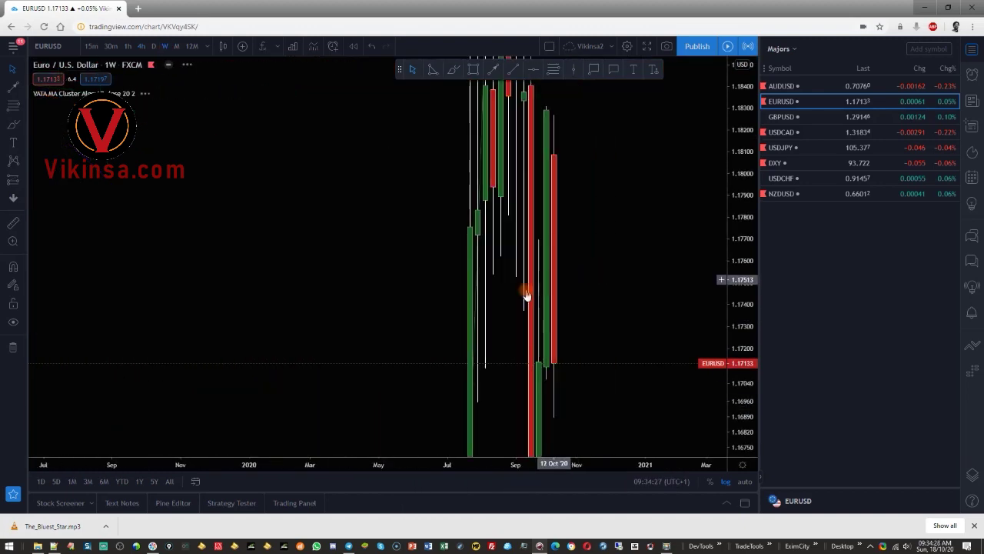
left_click_drag(742, 114, 728, 435)
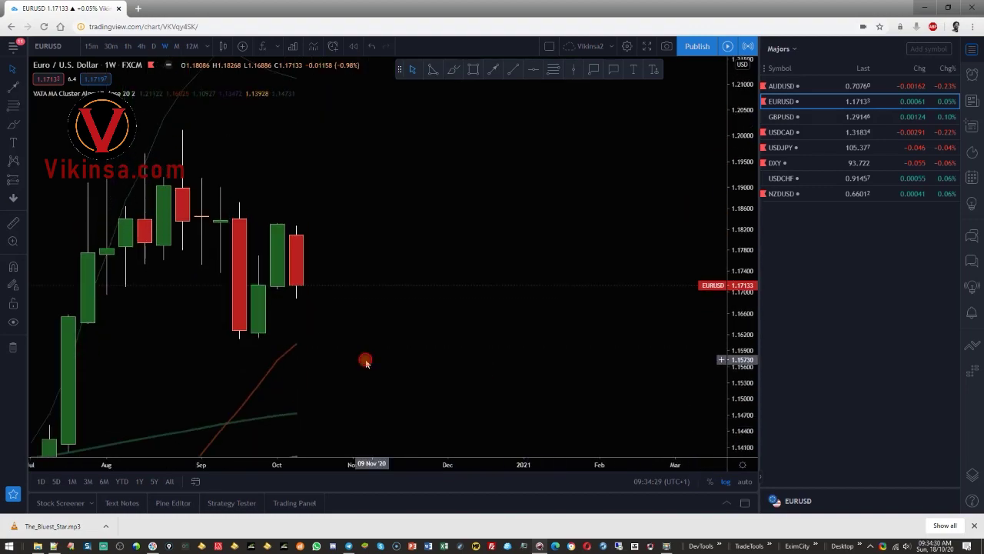
left_click_drag(366, 361, 415, 313)
left_click_drag(740, 127, 719, 317)
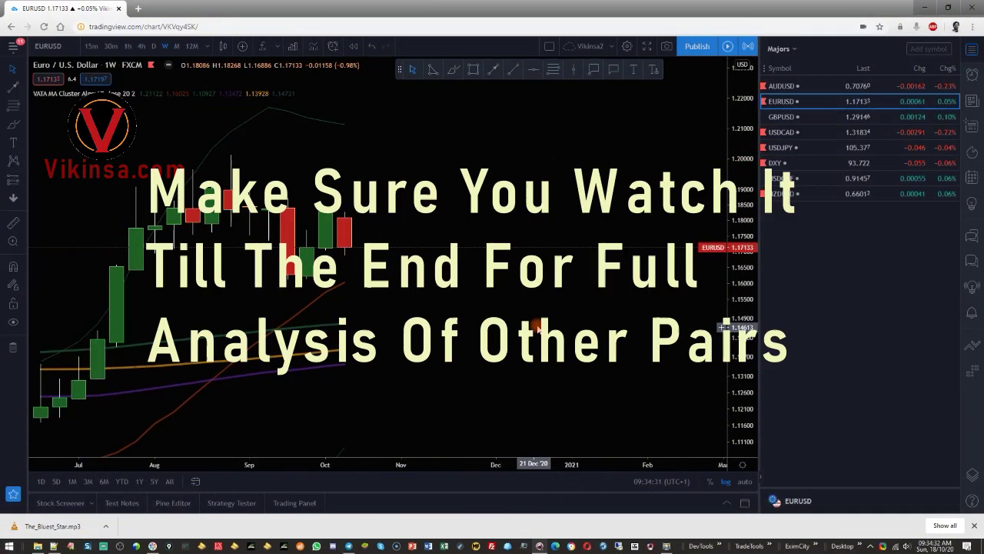
scroll(536, 326, "down", 5)
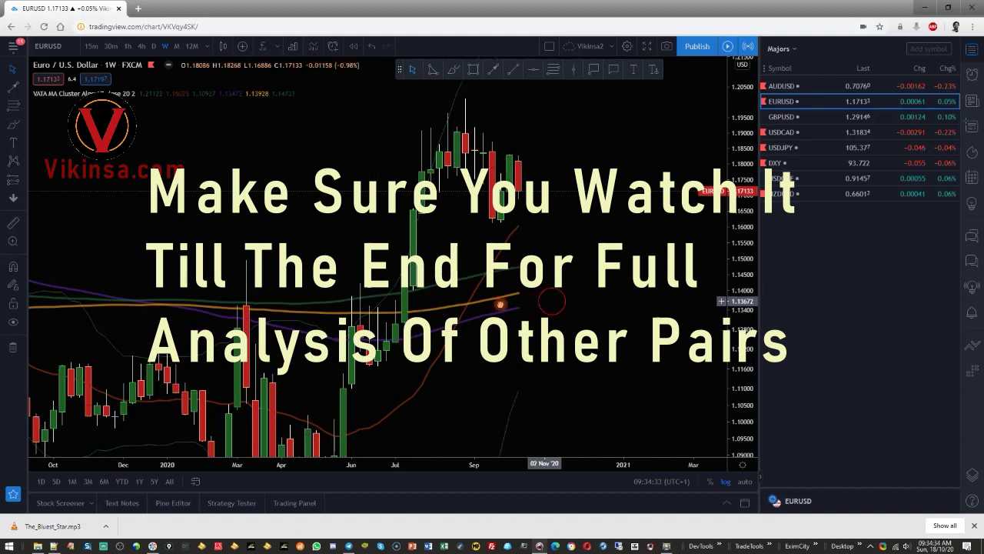
left_click_drag(500, 305, 462, 304)
- Place a horizontal line at the latest end of the red moving average and adjust it to 1.16046
left_click(486, 223)
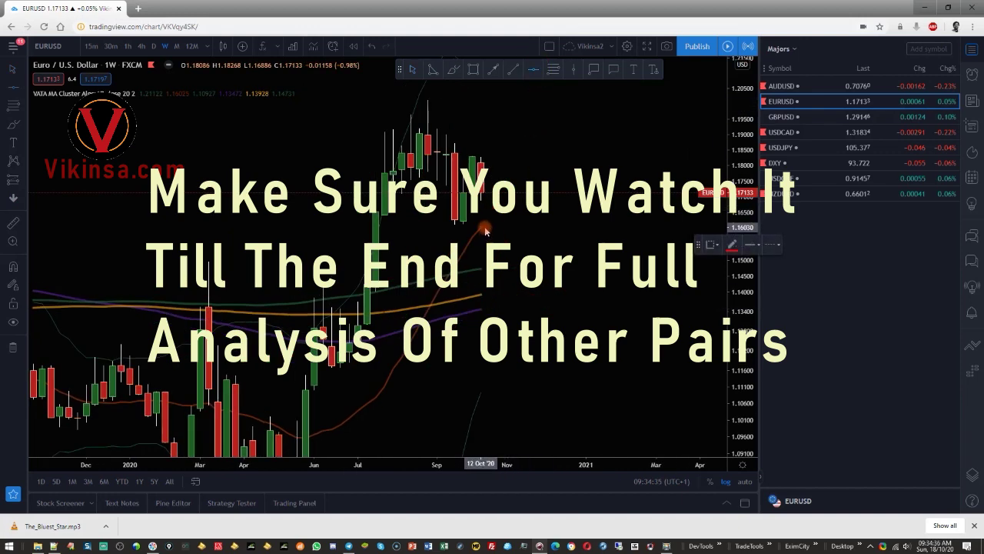
left_click(485, 228)
left_click(526, 274)
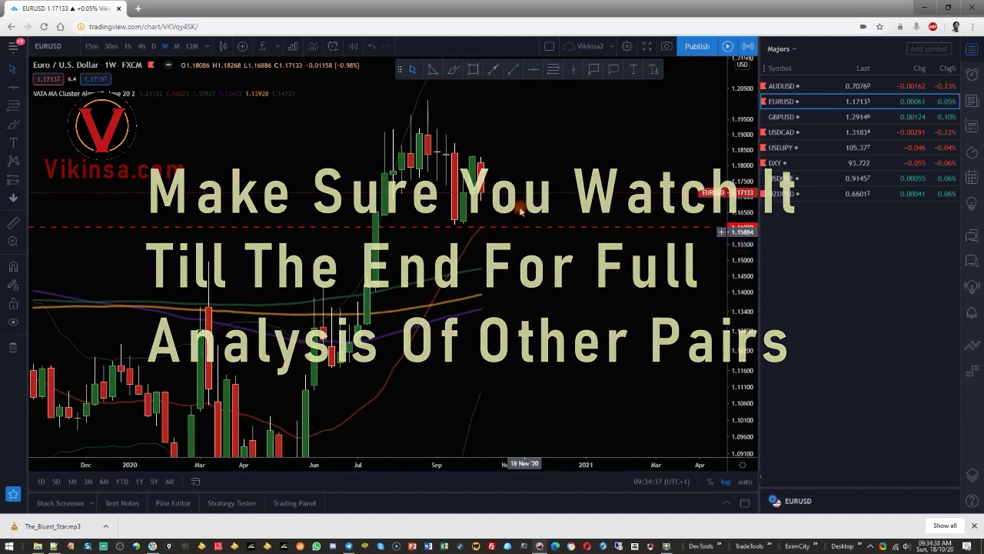
left_click(505, 226)
left_click_drag(504, 226, 502, 227)
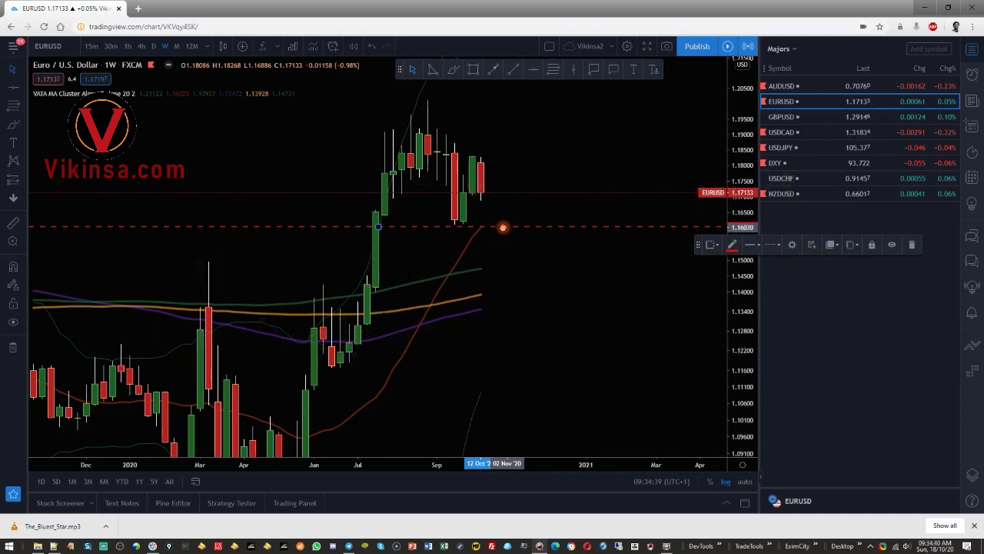
left_click(526, 326)
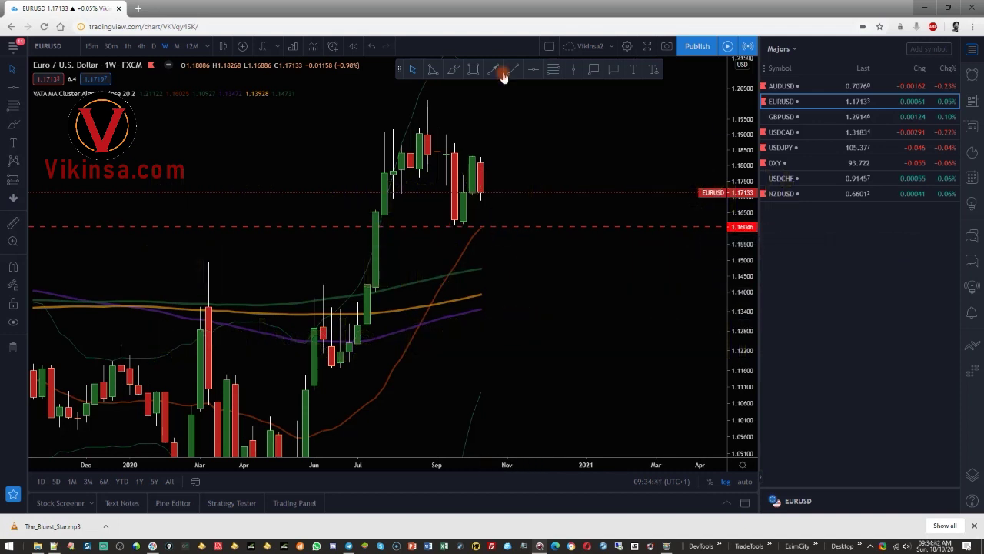
- Place a horizontal line at the March 2020 weekly high, at 1.14981
left_click(537, 73)
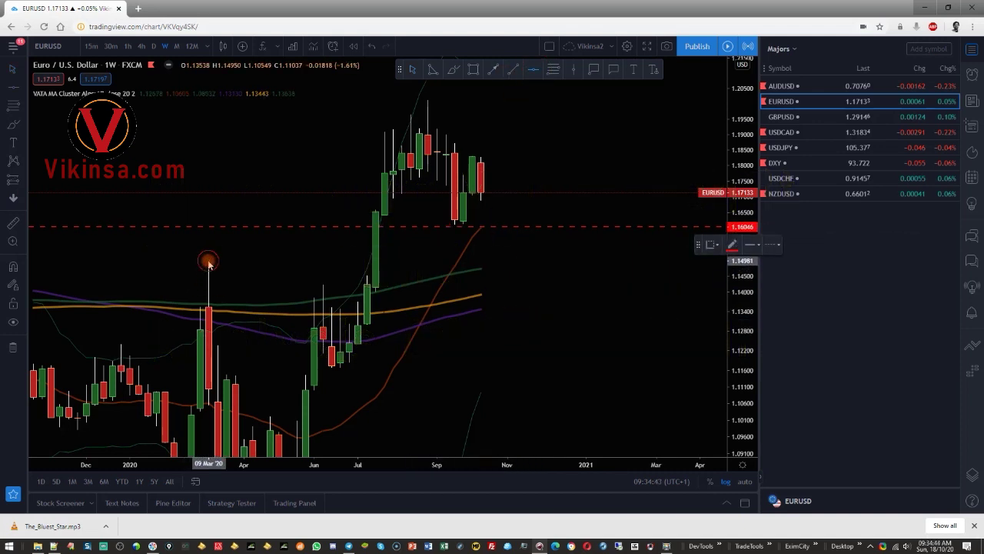
left_click(208, 262)
left_click(469, 360)
- Draw a Fibonacci retracement from the March 2020 low at 1.06430 up to the 2020 swing high at 1.20108
left_click_drag(544, 354, 532, 296)
left_click_drag(742, 206, 581, 332)
left_click(548, 73)
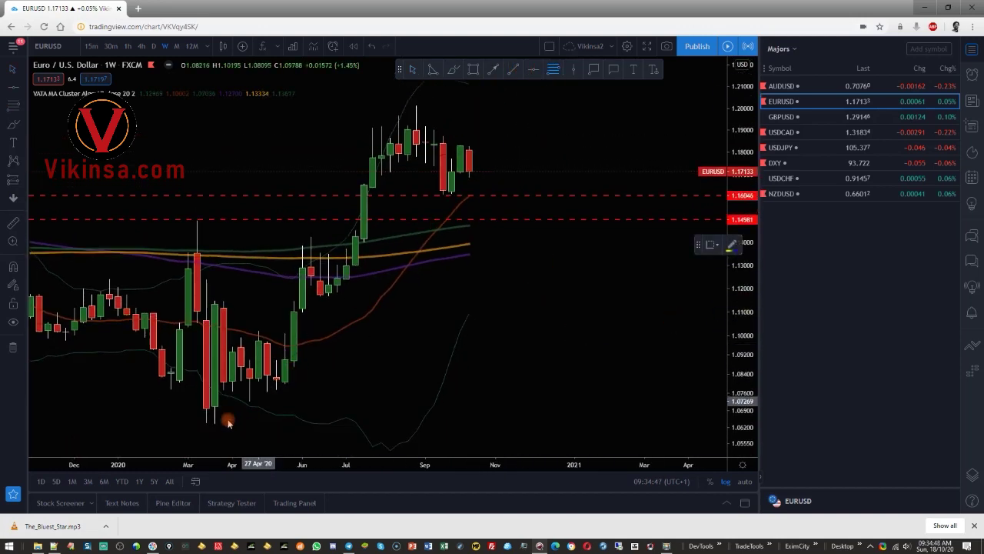
left_click(214, 421)
left_click(451, 103)
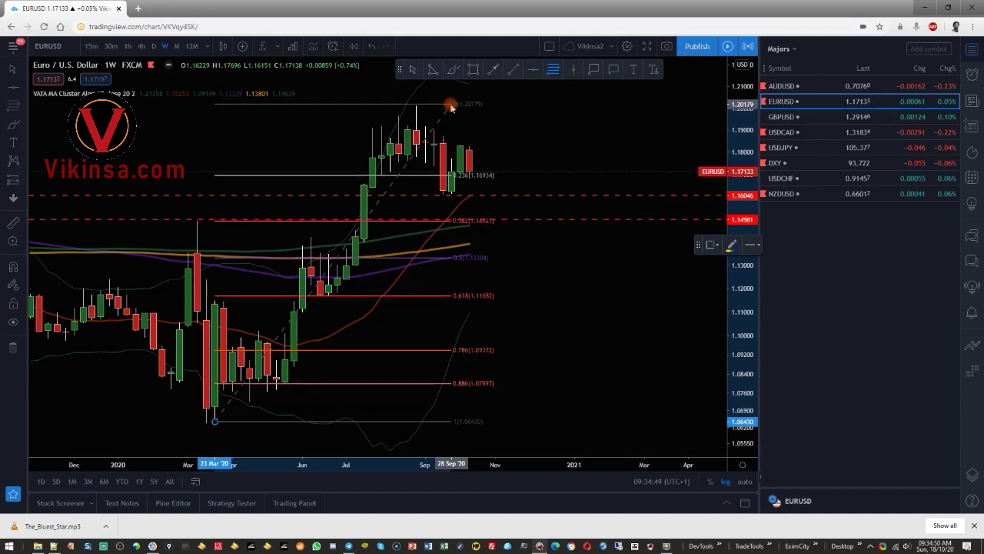
left_click(452, 105)
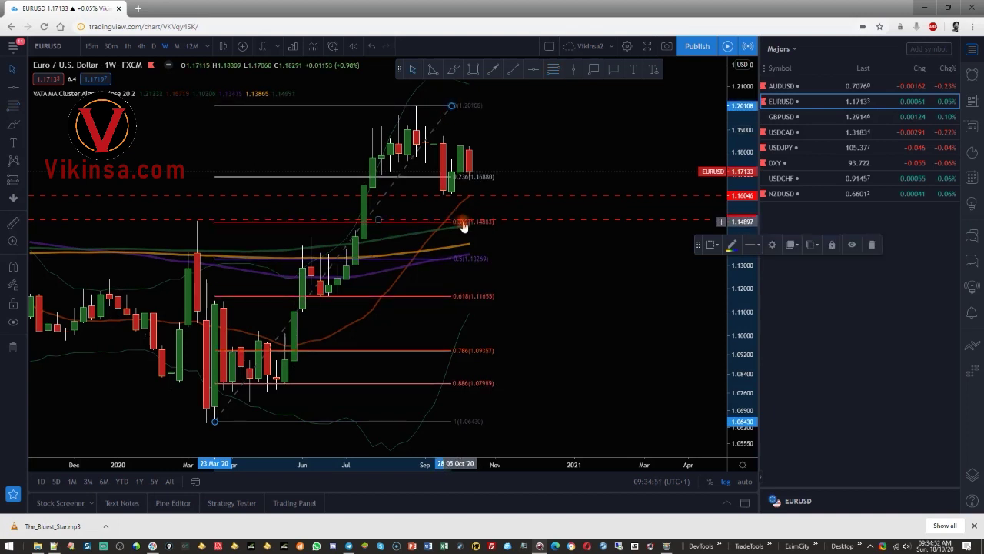
left_click(527, 302)
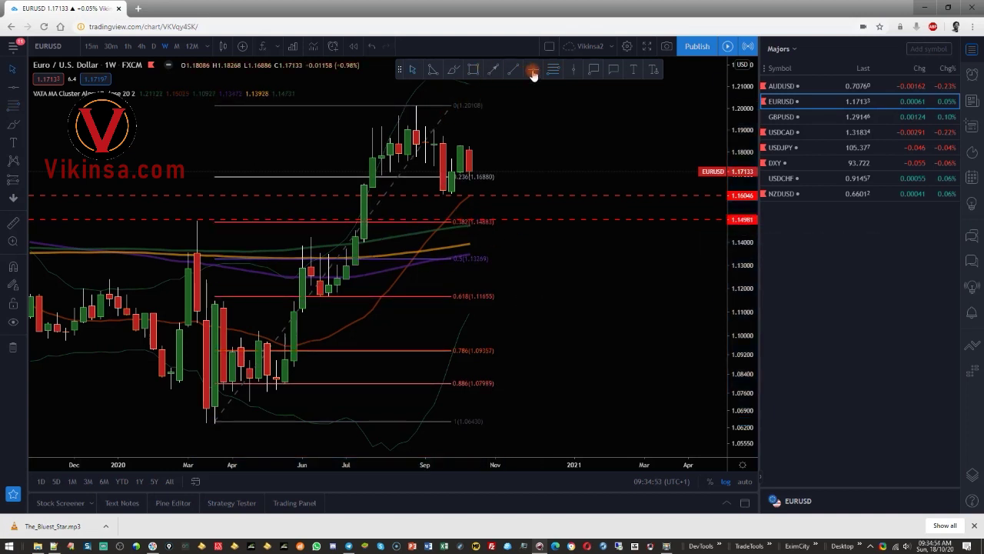
- Place horizontal lines near the 0.5 and 0.236 Fibonacci levels, at 1.13284 and 1.16921, and delete the retracement
left_click(439, 325)
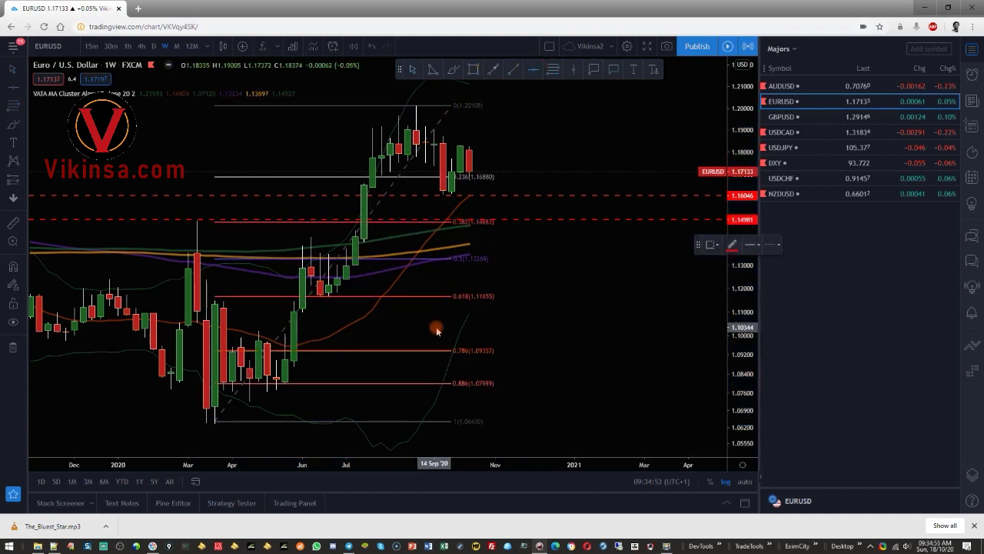
left_click(456, 259)
left_click(500, 291)
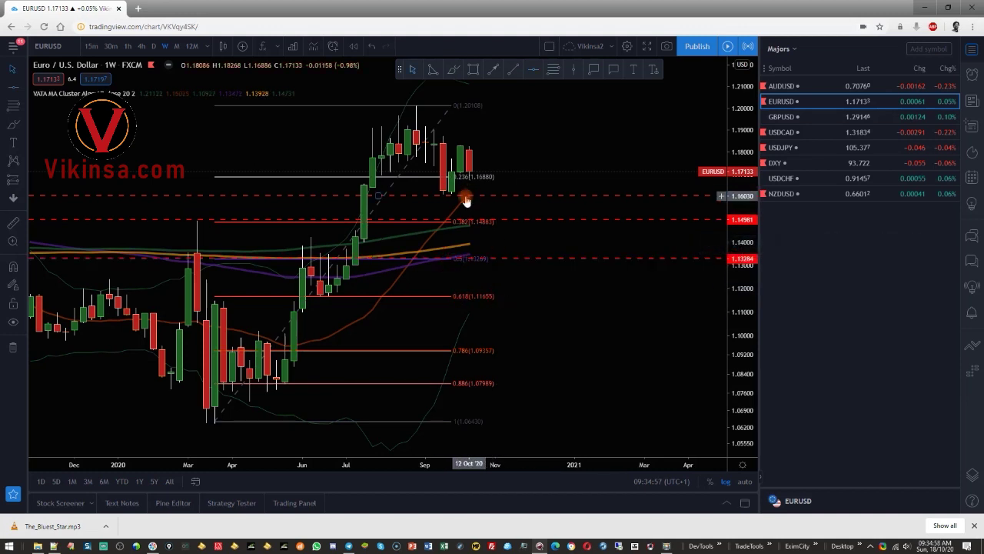
left_click(533, 70)
left_click(420, 178)
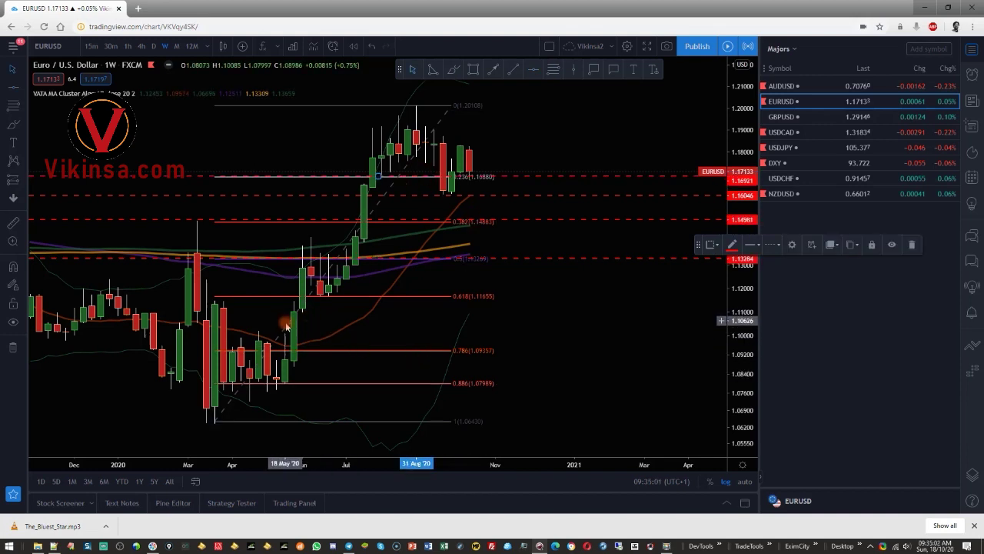
key("Delete")
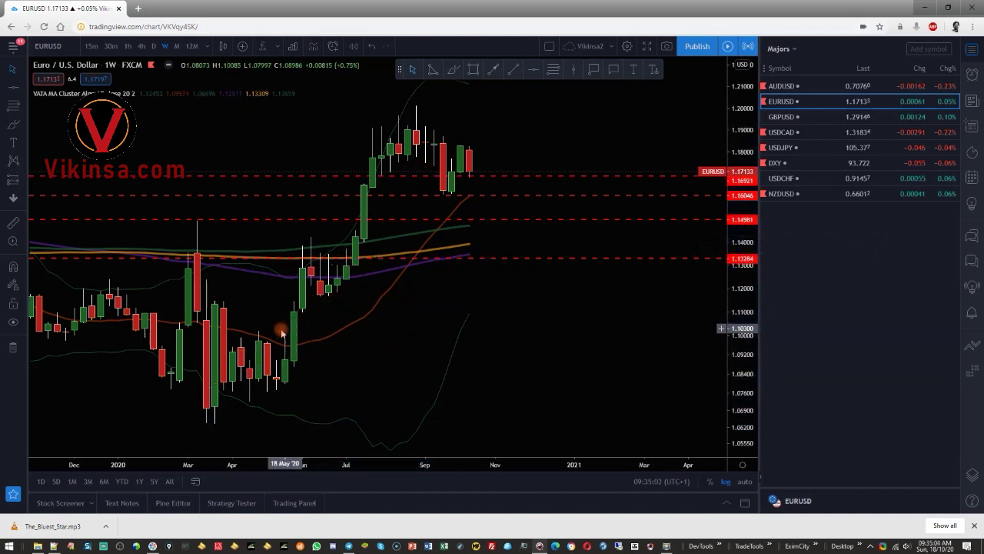
- Switch the EURUSD chart to the daily timeframe and enlarge the recent candles around the 1.16921 and 1.16046 lines
left_click(153, 47)
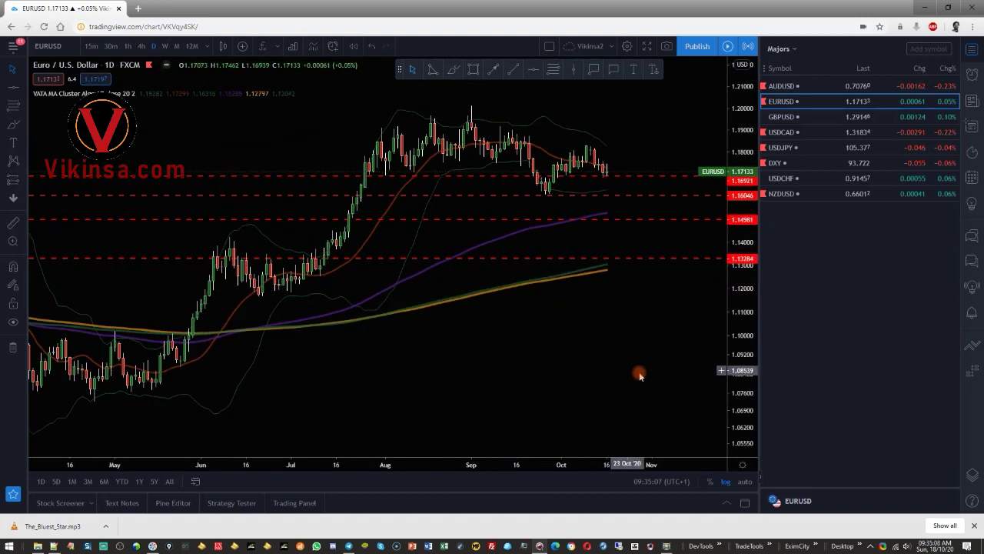
left_click_drag(744, 343, 742, 204)
scroll(538, 171, "up", 4)
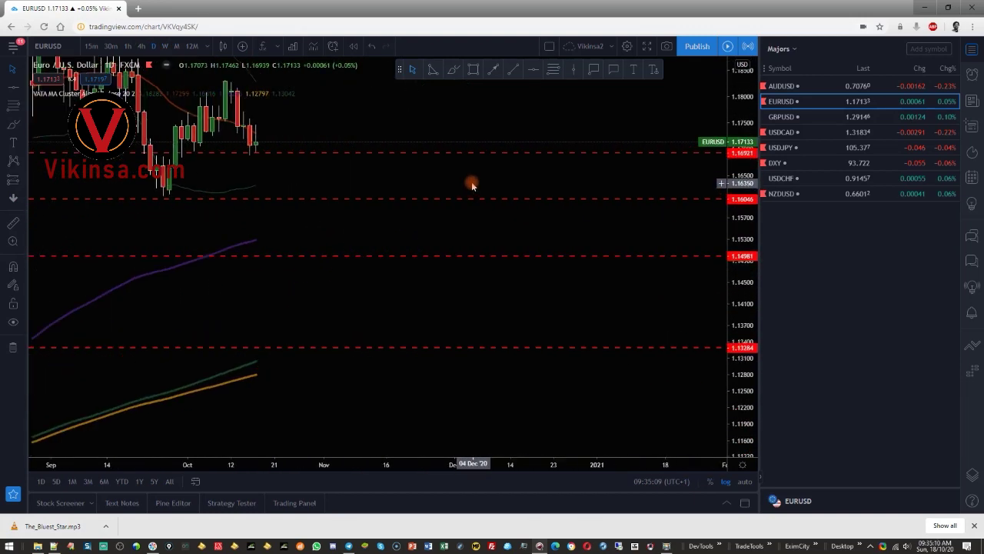
left_click_drag(472, 184, 535, 228)
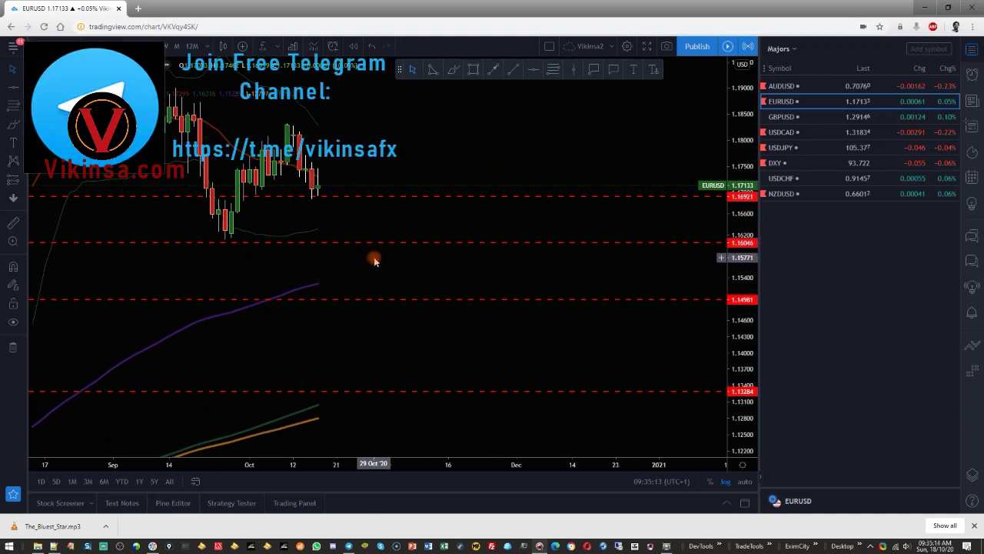
- Draw two downward arrows ahead of price, from the 1.16921 line to 1.16046 and from 1.16046 to the 1.14981 line
left_click(355, 197)
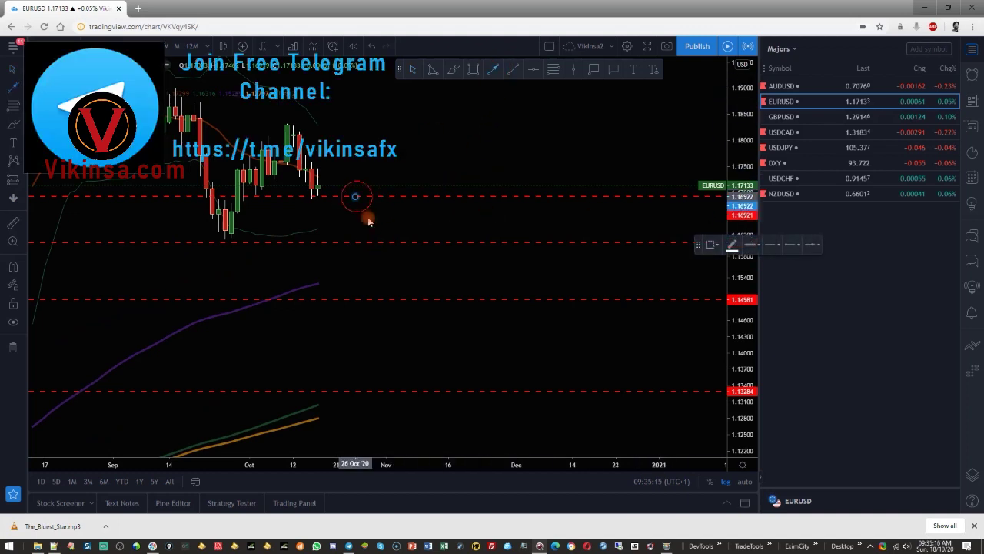
left_click(376, 241)
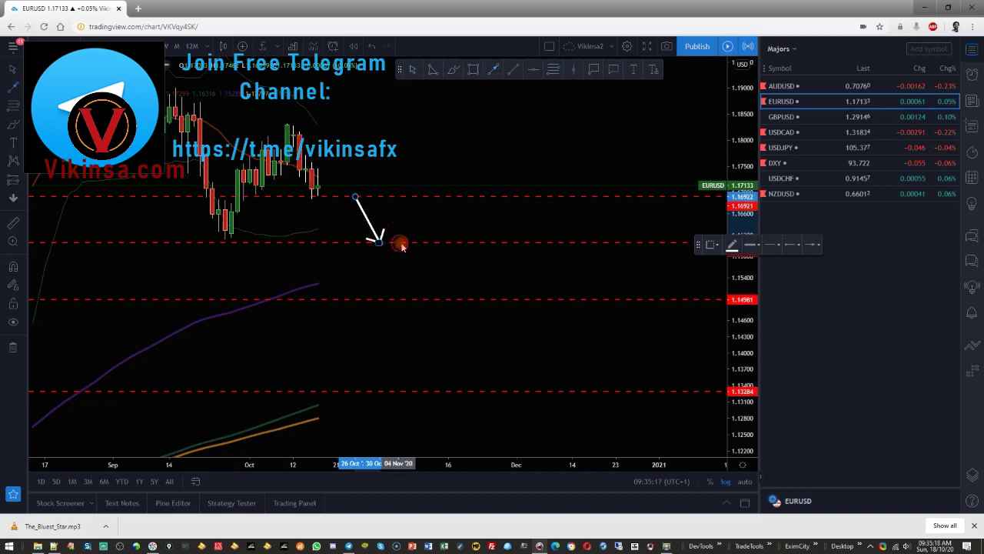
left_click_drag(401, 244, 432, 297)
- Examine the projected downward path on the daily chart against the moving averages and the 1.13284 line
left_click_drag(380, 333, 591, 237)
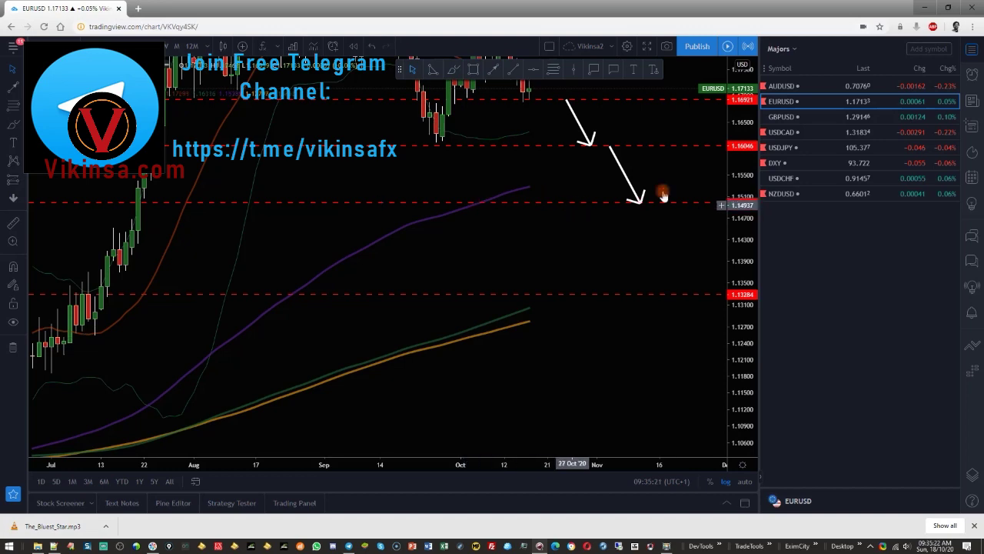
left_click_drag(735, 156, 730, 309)
scroll(622, 336, "down", 4)
left_click_drag(630, 372, 510, 407)
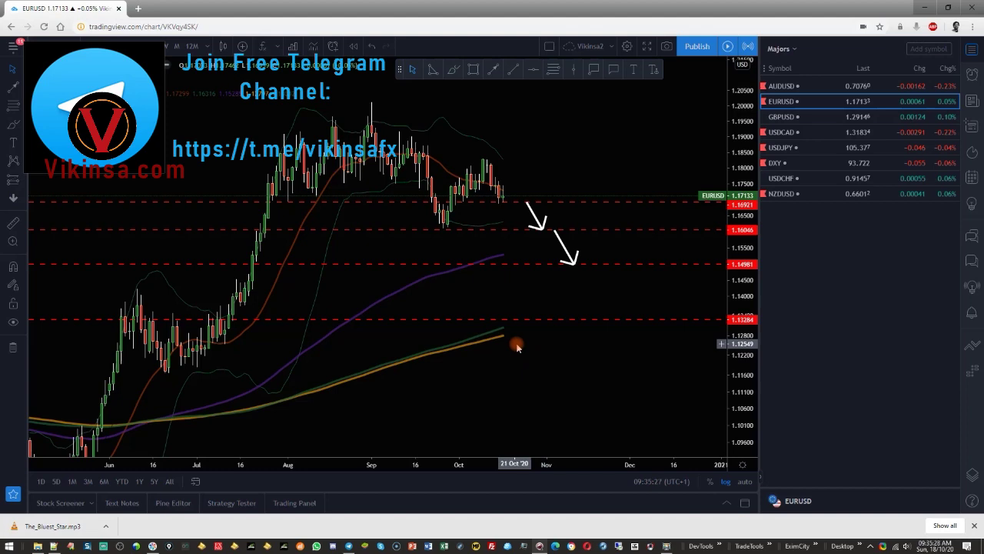
left_click_drag(517, 347, 519, 283)
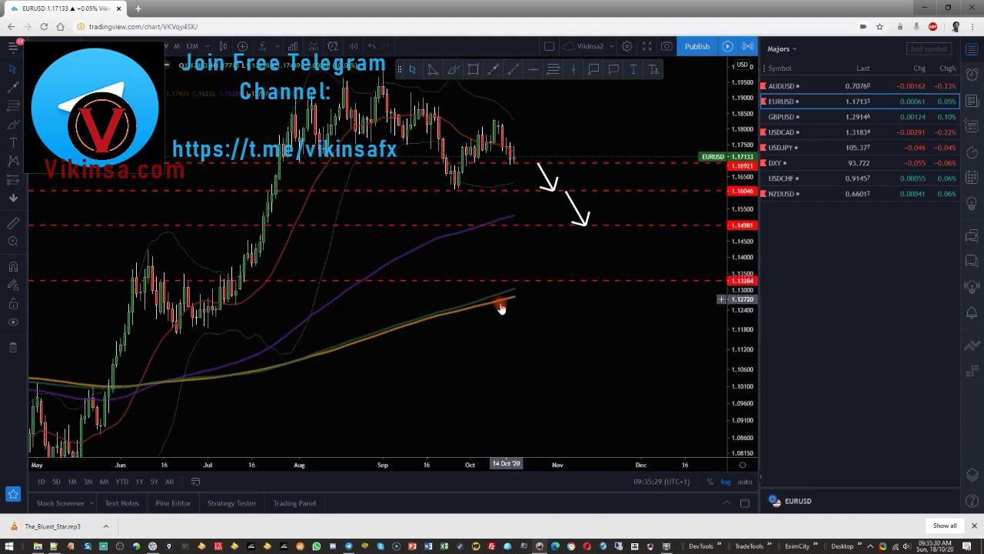
mouse_move(750, 316)
left_mouse_down()
mouse_move(750, 351)
mouse_move(745, 315)
left_mouse_up()
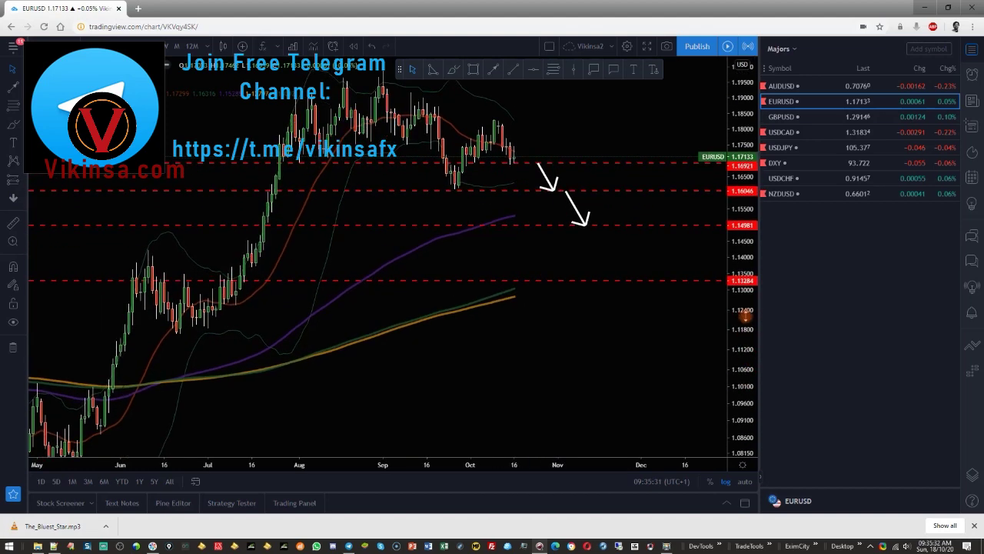
- Draw a Fibonacci retracement on the daily EURUSD chart from the 9 October high at 1.18323 down to about 1.16857
left_click_drag(562, 378, 506, 440)
left_click_drag(745, 393, 743, 329)
scroll(561, 143, "up", 2)
left_click_drag(509, 156, 551, 208)
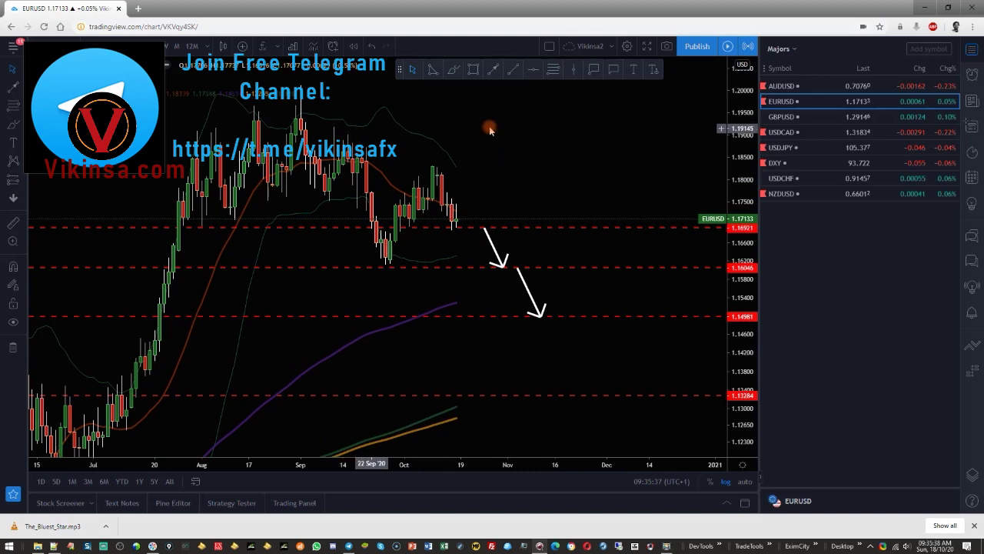
scroll(500, 191, "up", 3)
scroll(709, 255, "up", 3)
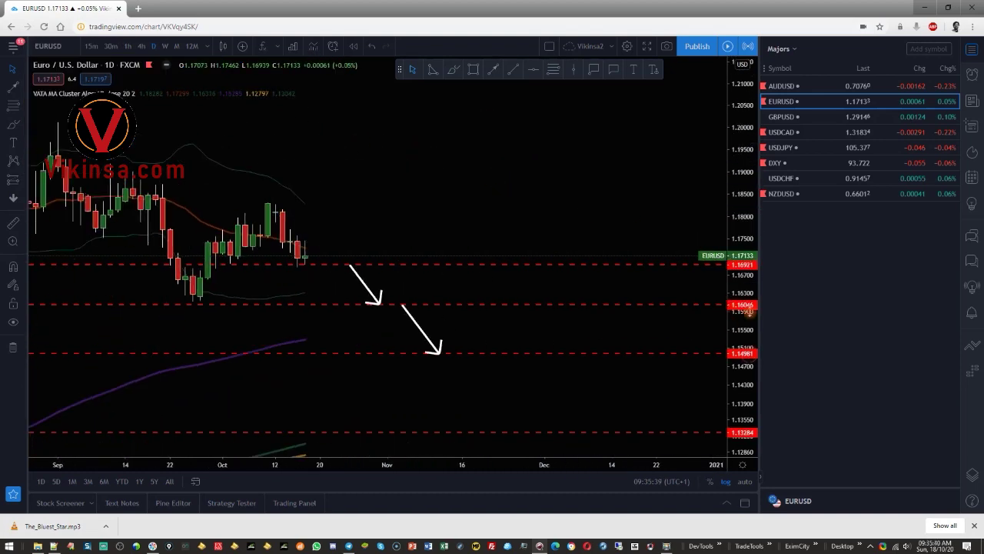
left_click_drag(749, 311, 748, 291)
left_click_drag(337, 138, 435, 165)
left_click(547, 70)
left_click(365, 200)
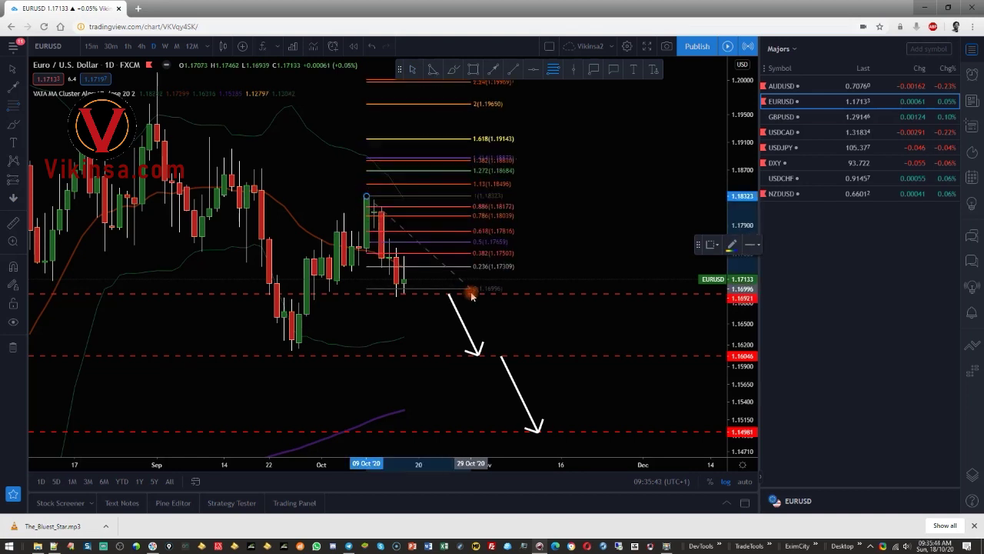
left_click(470, 299)
- Place horizontal lines at the 0.618 and 1.272 Fibonacci levels, at 1.17771 and 1.18722, and delete the retracement
scroll(584, 253, "up", 2)
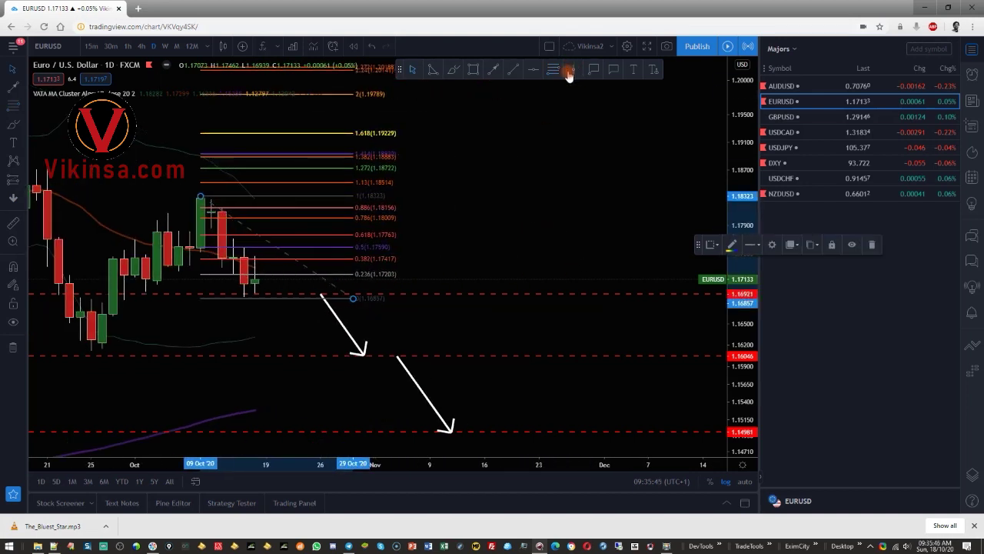
left_click(377, 234)
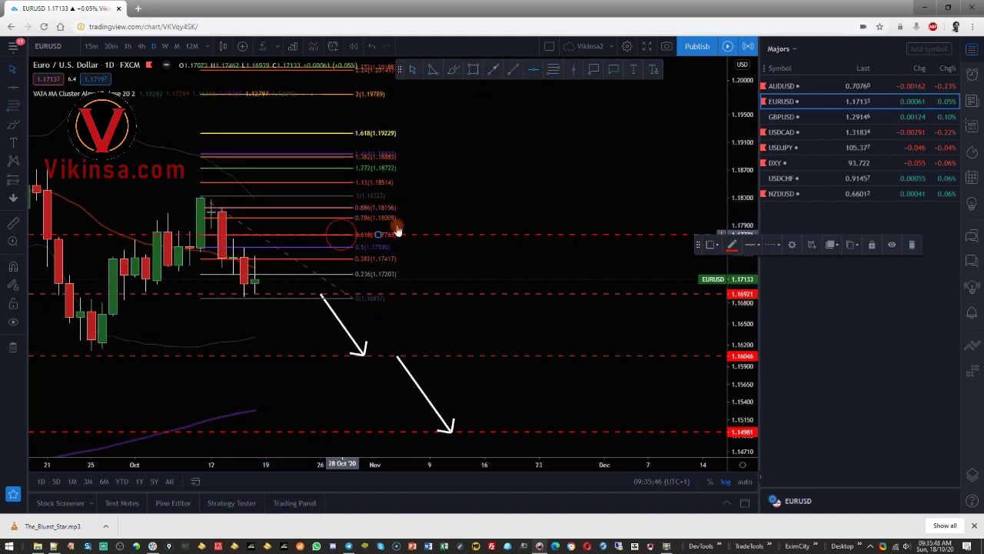
left_click(532, 71)
left_click(377, 167)
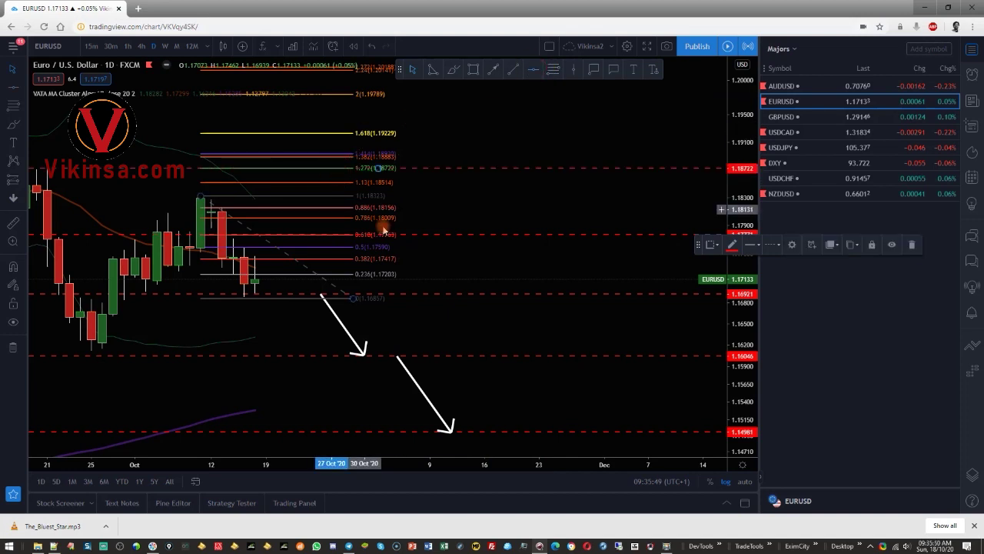
scroll(391, 225, "down", 1)
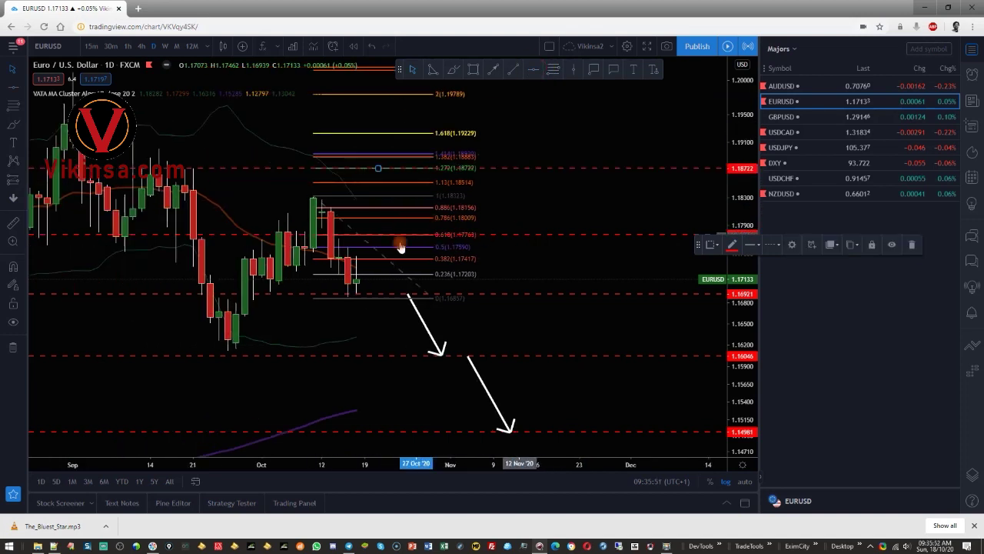
key("Delete")
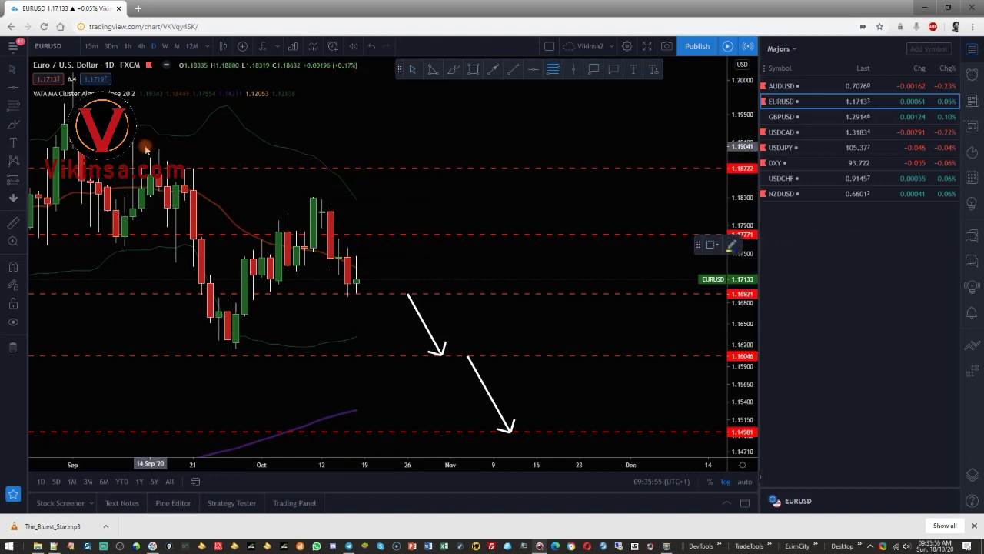
- Try a Fibonacci retracement from the 10 September high at about 1.19196 down to the late-September low near 1.16145
left_click_drag(132, 140, 278, 351)
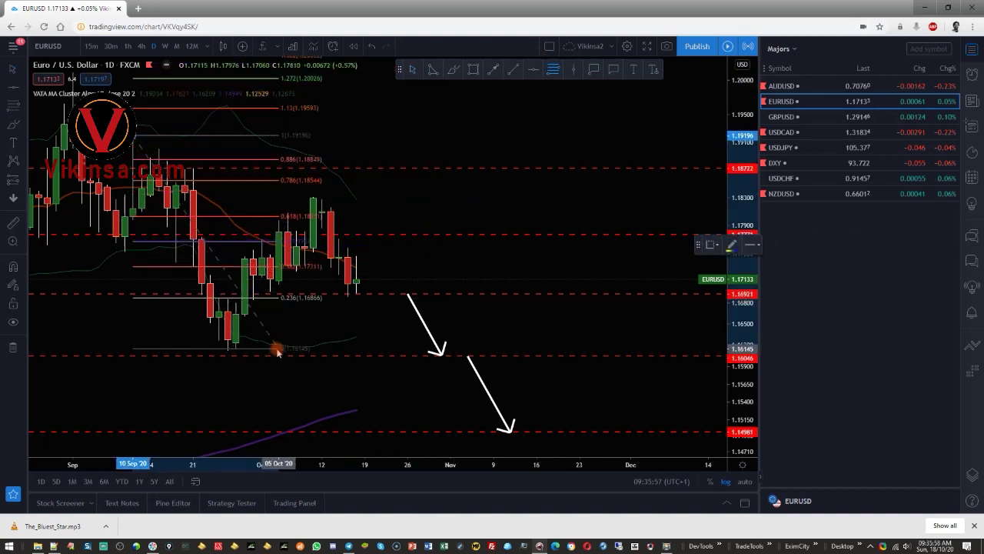
right_click(278, 351)
left_click_drag(402, 201, 476, 186)
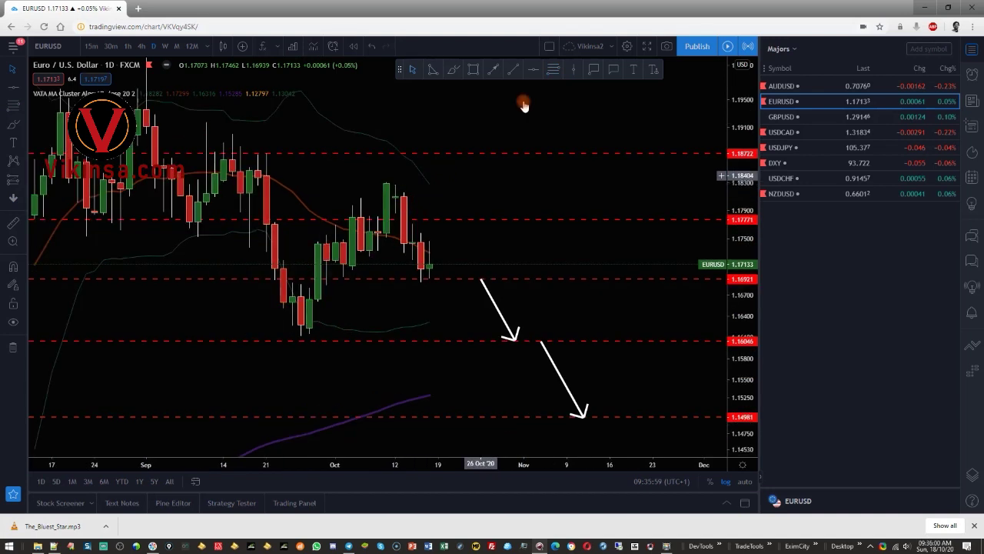
- Draw a rectangular zone along the 1.18722 line from the September highs past current price, and add the anchored text VIKINSA below it
left_click(474, 69)
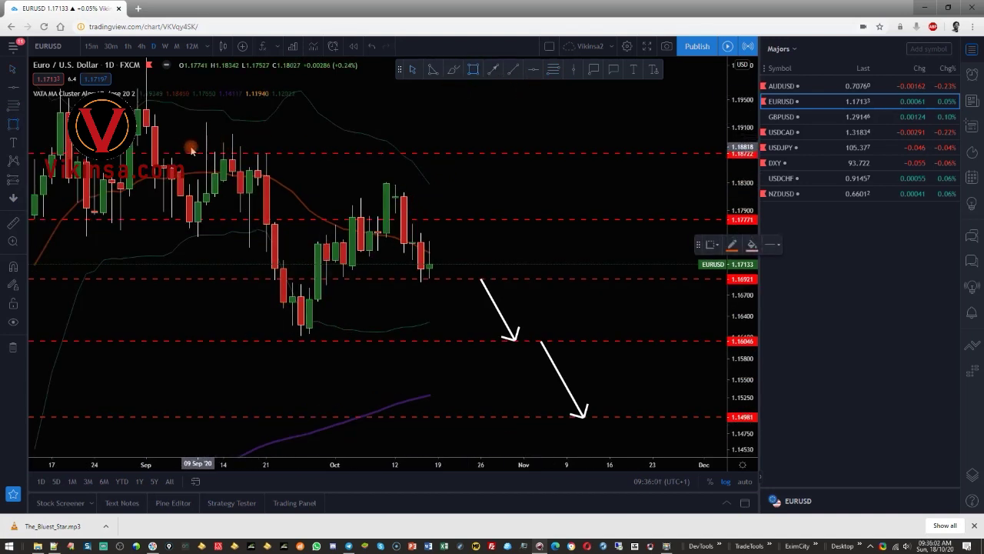
left_click_drag(189, 145, 495, 175)
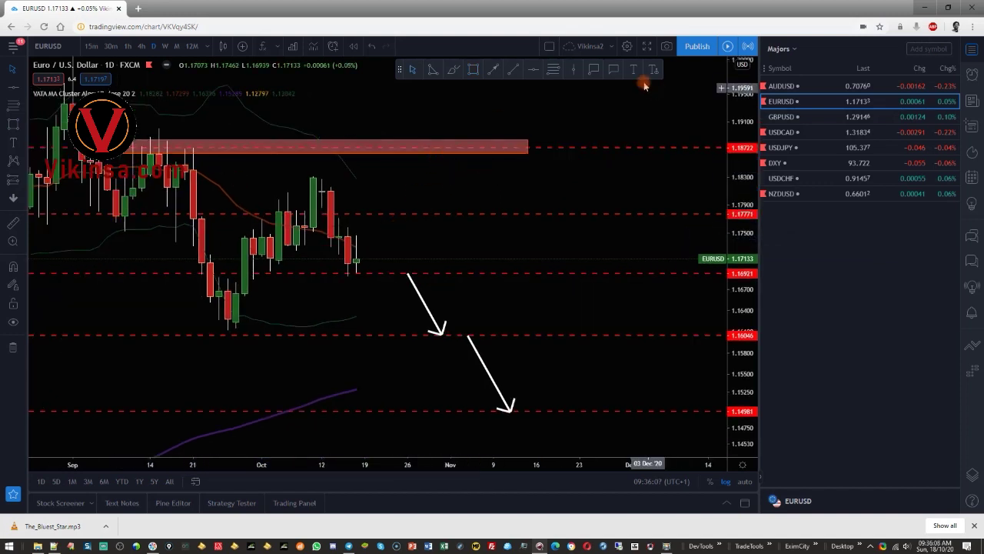
left_click(521, 187)
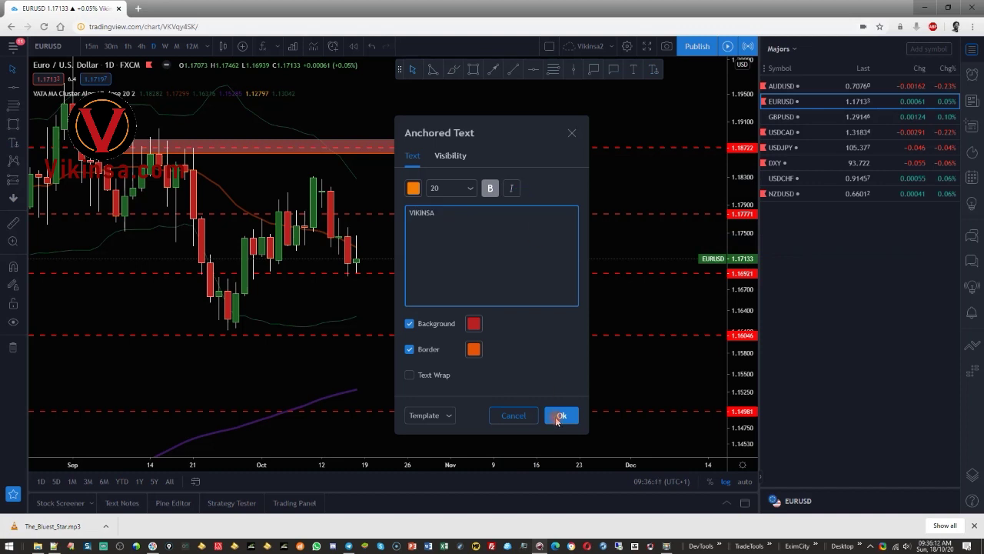
left_click(557, 419)
left_click_drag(539, 197, 500, 190)
- Label the rectangle at the 1.18722 line with the text FCP Zone
left_click(632, 69)
left_click(368, 146)
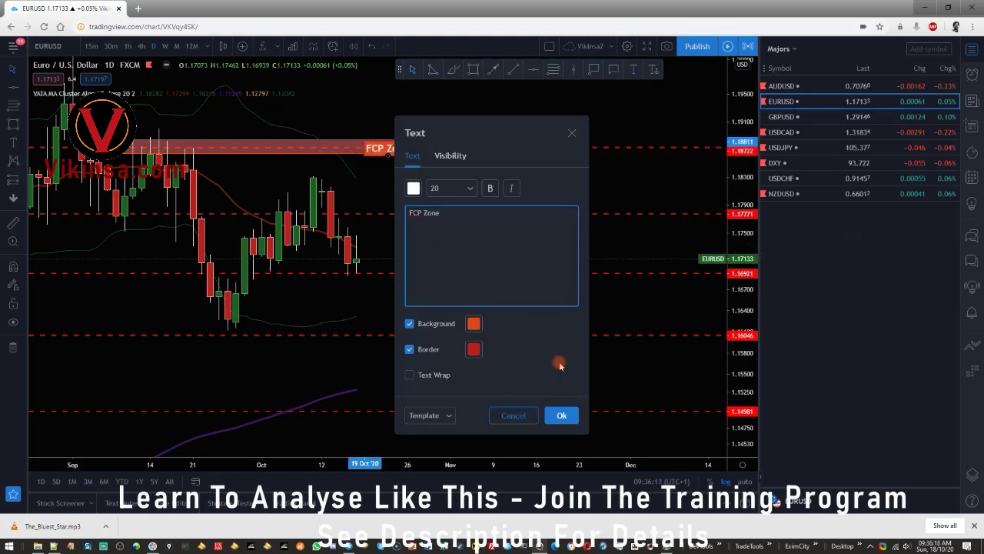
left_click(560, 419)
- Draw two upward arrows, from current price to the 1.17771 line and from that line to the FCP Zone
left_click_drag(501, 308, 521, 283)
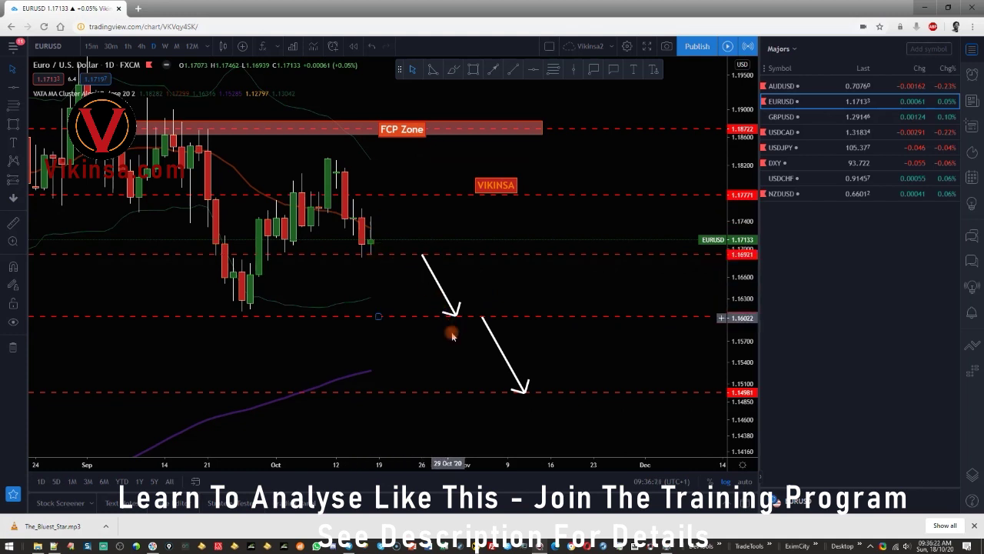
left_click_drag(492, 420, 466, 445)
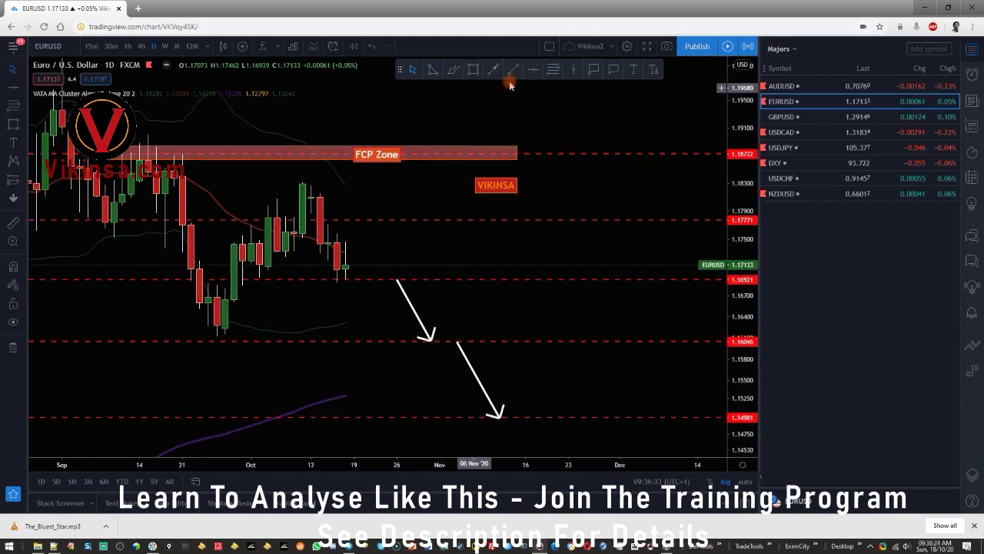
left_click(491, 69)
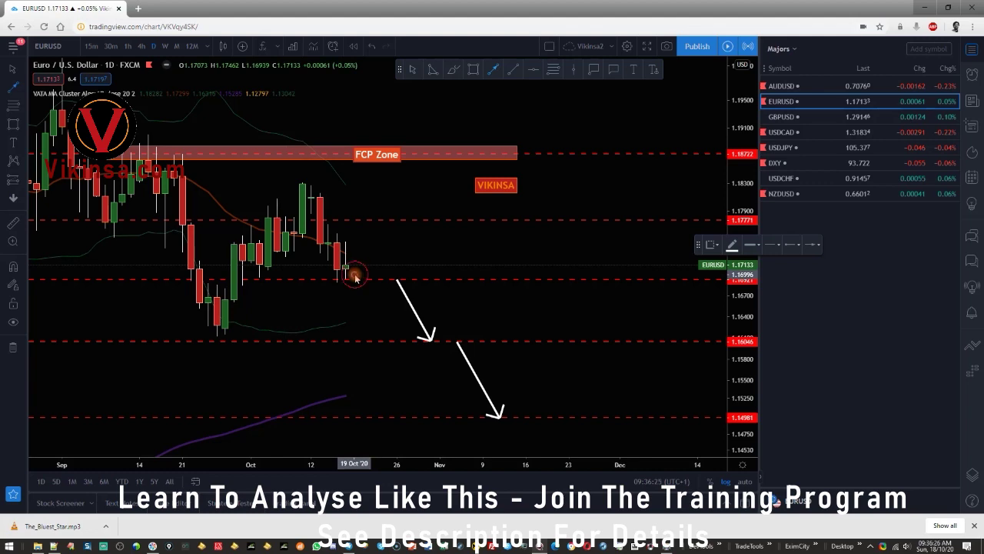
left_click_drag(355, 277, 388, 223)
left_click(492, 69)
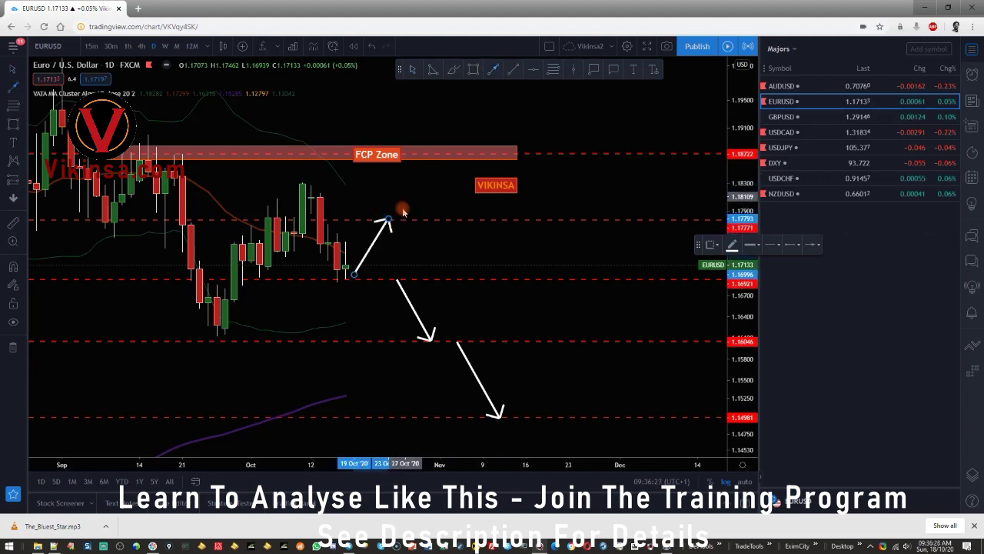
left_click_drag(402, 220, 438, 160)
- Draw a downward arrow from the FCP Zone to just above the 1.17771 line
scroll(509, 241, "down", 3)
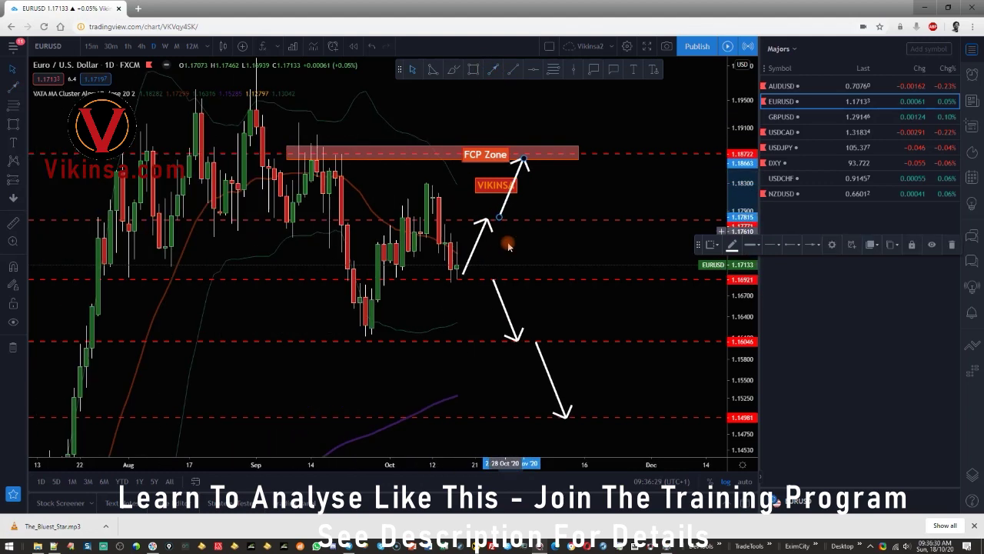
mouse_move(592, 193)
left_mouse_down()
mouse_move(391, 202)
mouse_move(446, 127)
mouse_move(477, 108)
left_mouse_up()
left_click(508, 70)
left_click_drag(356, 131, 398, 192)
left_click_drag(439, 145, 461, 224)
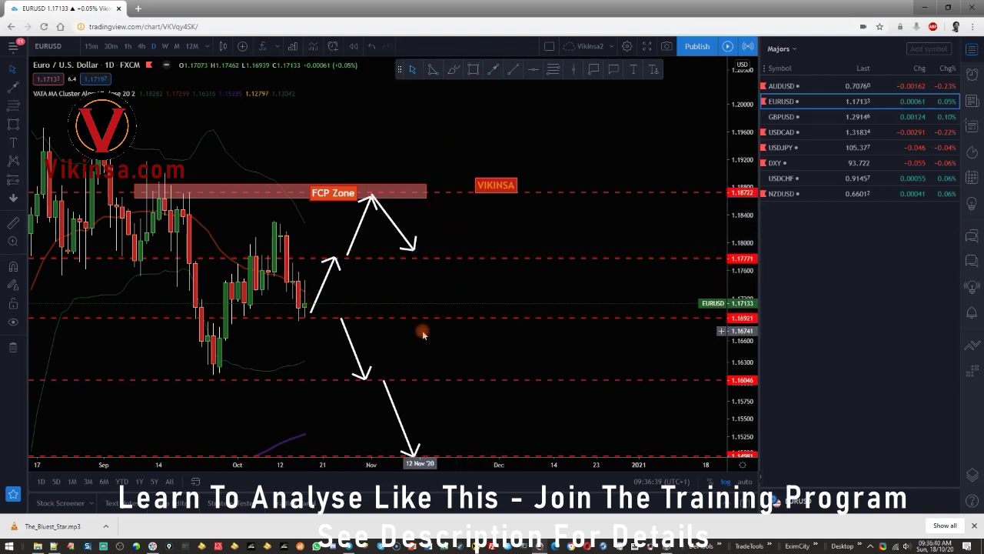
left_click_drag(422, 332, 485, 163)
left_click_drag(455, 345, 449, 488)
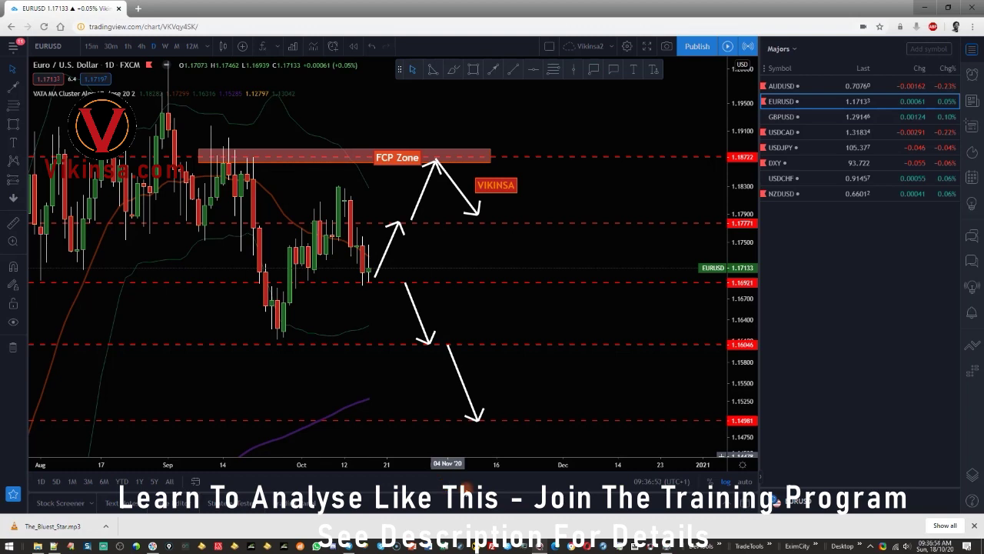
- Switch to the AUDUSD daily chart and place a horizontal line at 0.70114, beside the end of the purple moving average
left_click(778, 86)
mouse_move(488, 312)
left_mouse_down()
mouse_move(329, 326)
mouse_move(495, 317)
left_mouse_up()
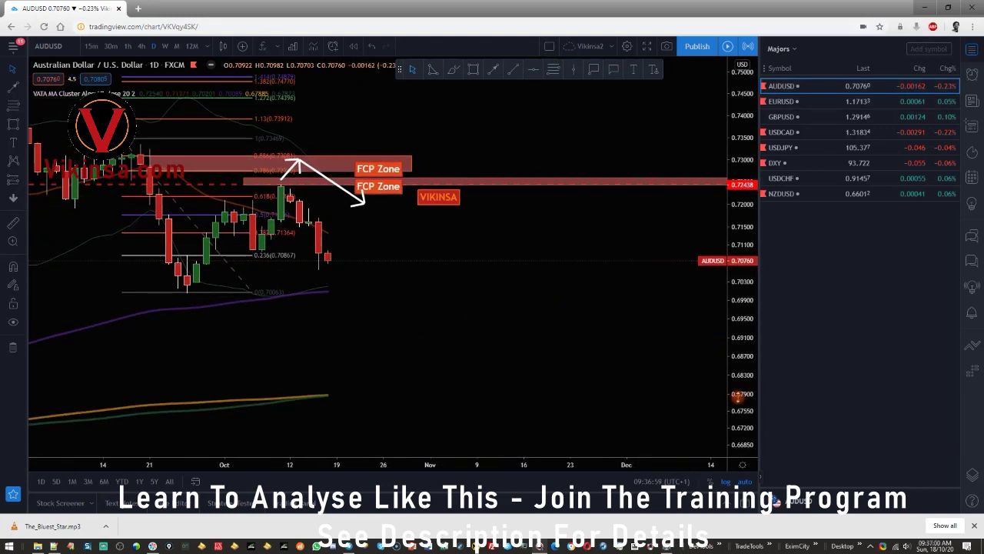
left_click_drag(740, 394, 739, 343)
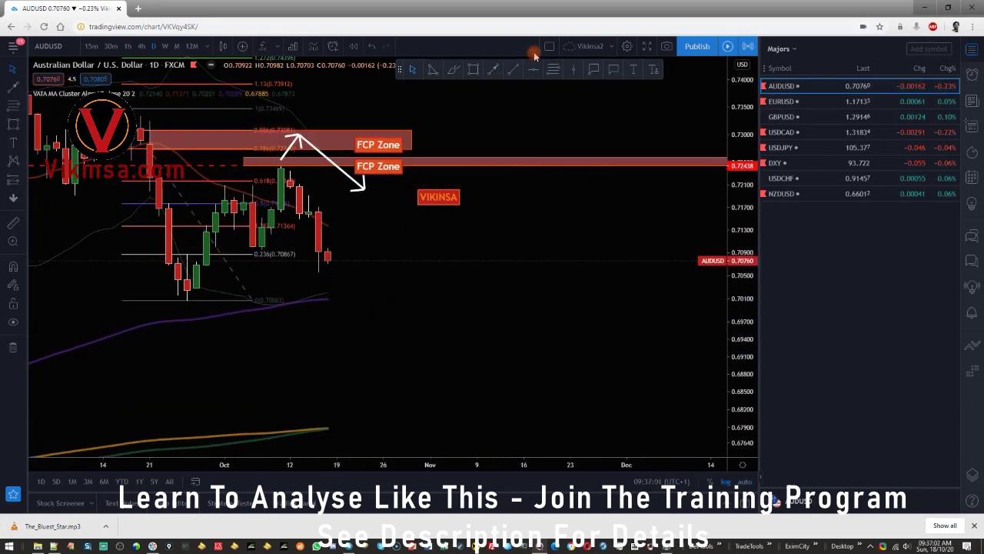
left_click(326, 295)
left_click(326, 298)
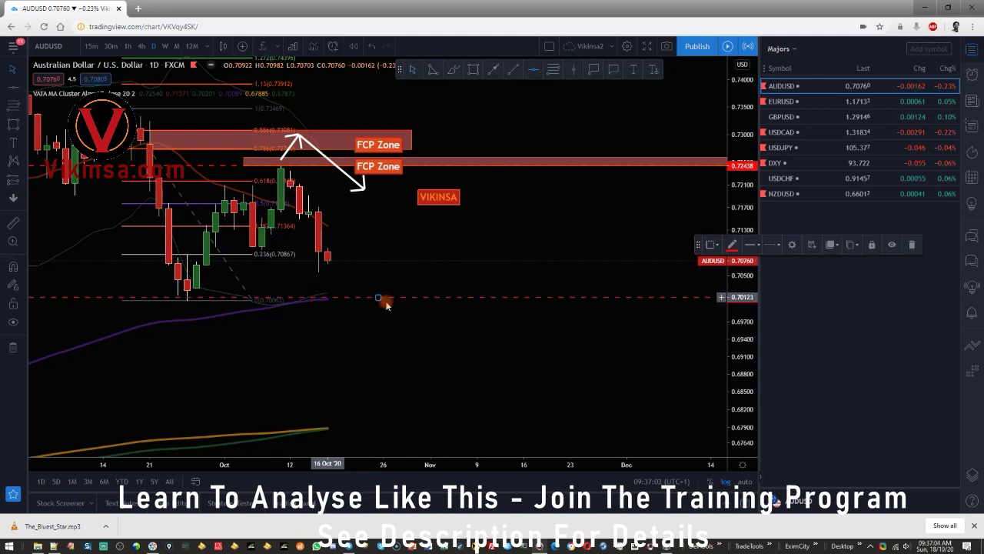
left_click_drag(738, 381, 743, 307)
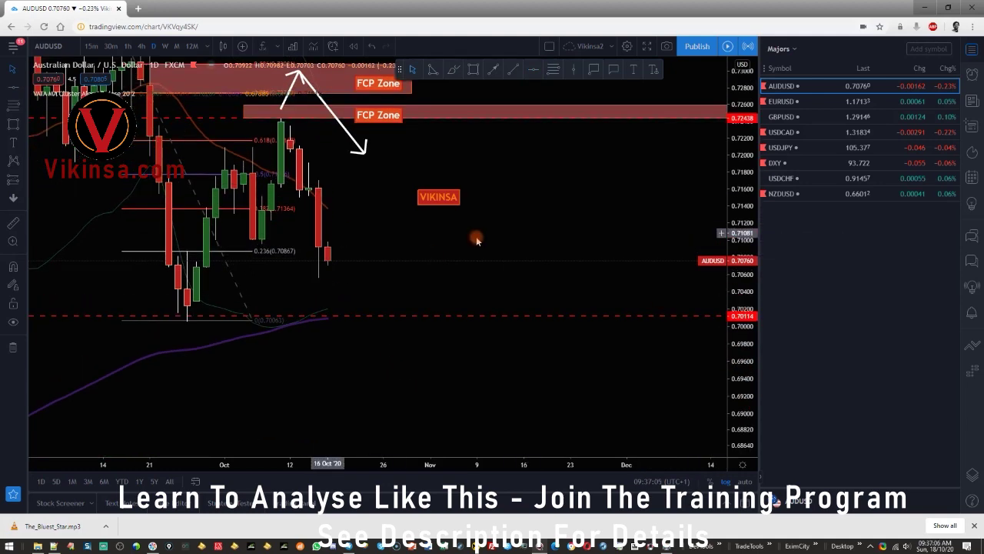
- Delete the old arrows, the upper rectangle and its FCP Zone label, and move the VIKINSA text into the empty area ahead of price
scroll(477, 237, "up", 2)
left_click_drag(365, 225, 442, 325)
left_click(276, 129)
key("Delete")
key("Delete")
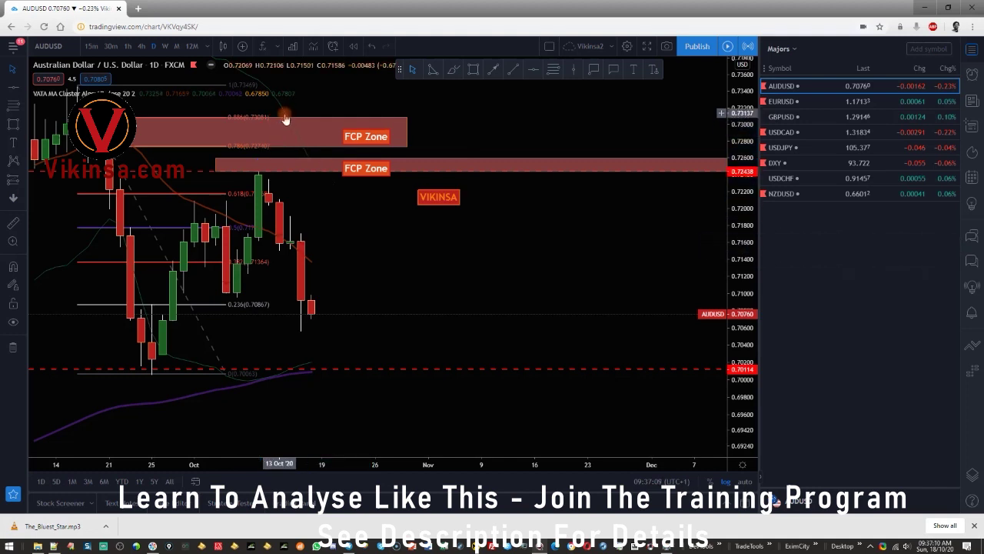
left_click(286, 123)
key("Delete")
left_click(353, 139)
key("Delete")
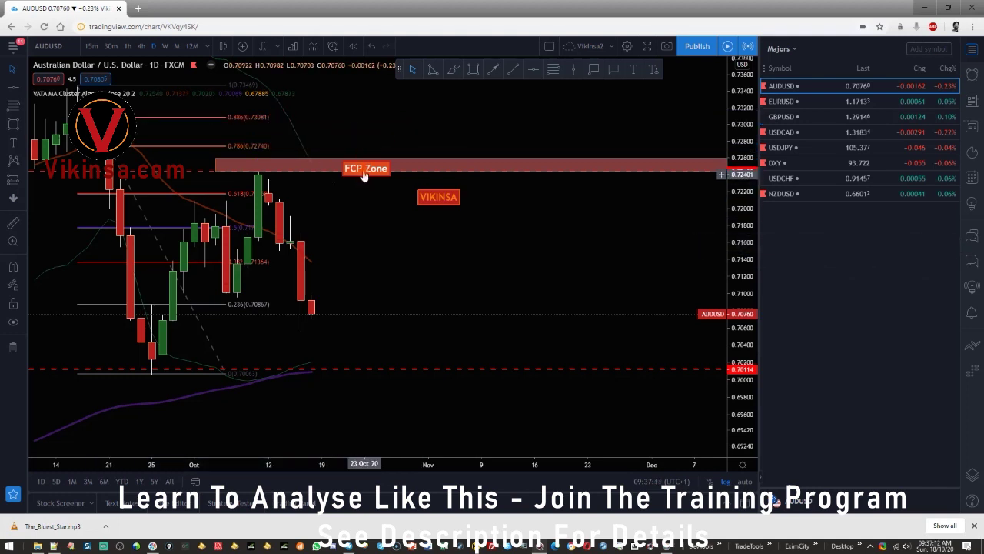
left_click_drag(435, 198, 534, 242)
- Draw a Fibonacci retracement from the 25 September low at 0.70052 up to the October high at the FCP Zone
left_click_drag(414, 298, 491, 270)
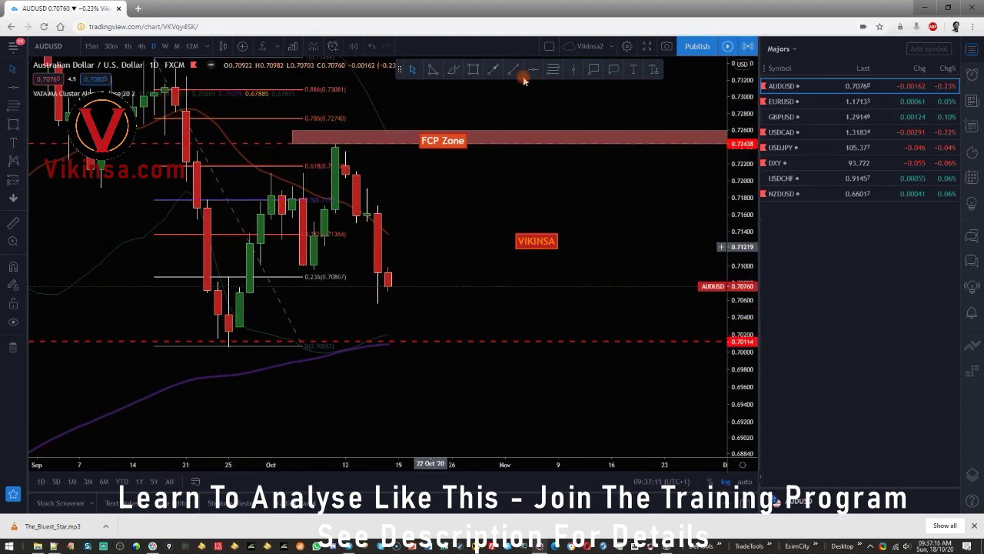
left_click(551, 70)
left_click(228, 348)
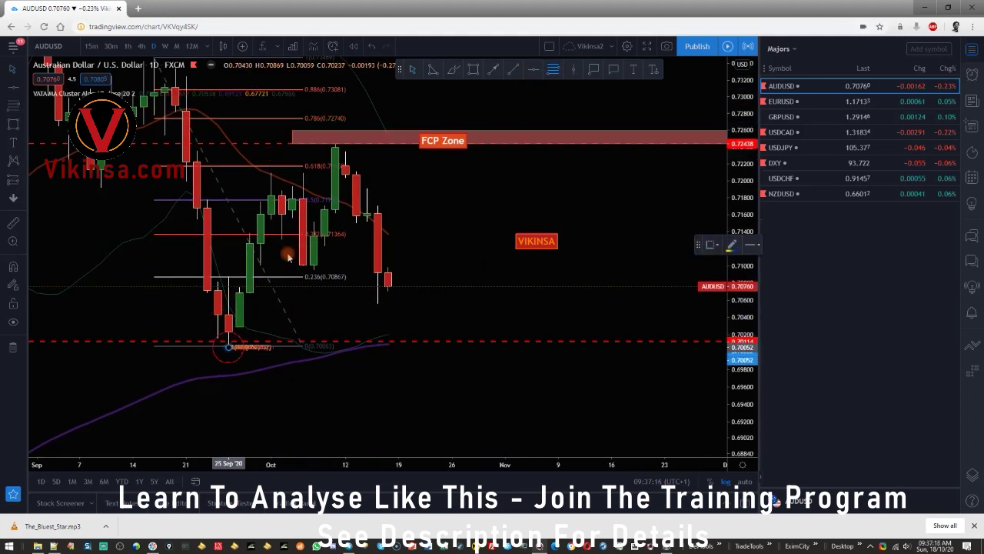
left_click(353, 142)
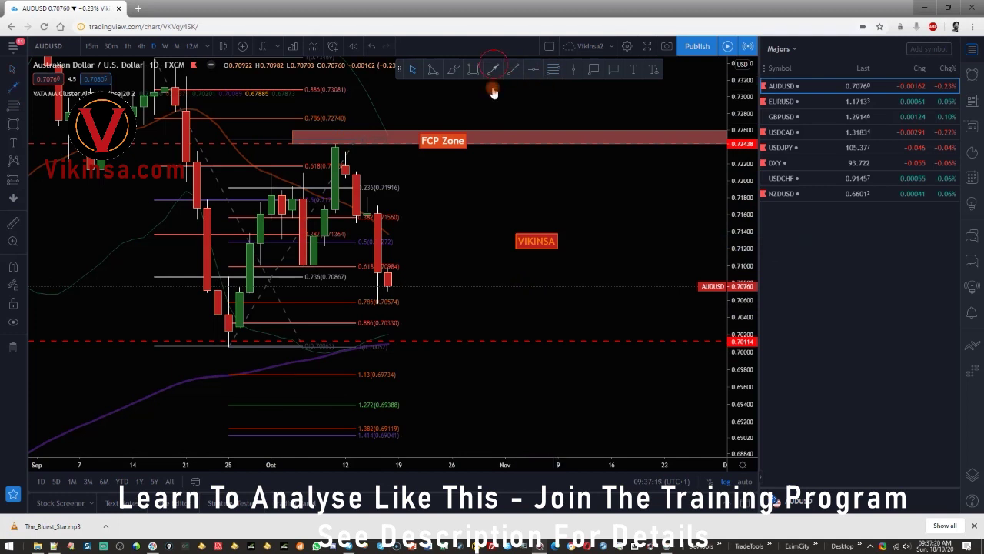
- Draw an upward arrow from the latest candle to about 0.716 and delete the retracement from the 25 September low
left_click(388, 300)
key("Escape")
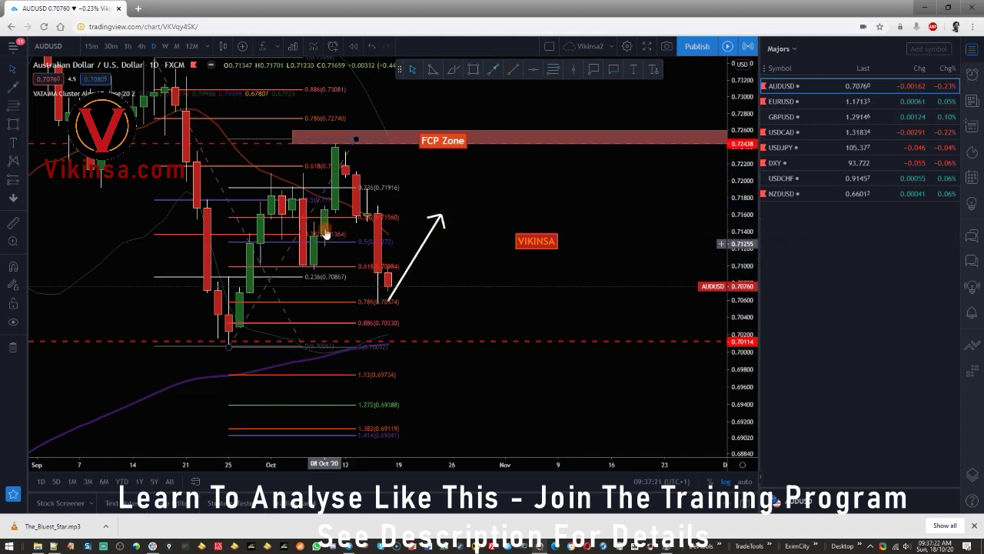
left_click(346, 156)
key("Delete")
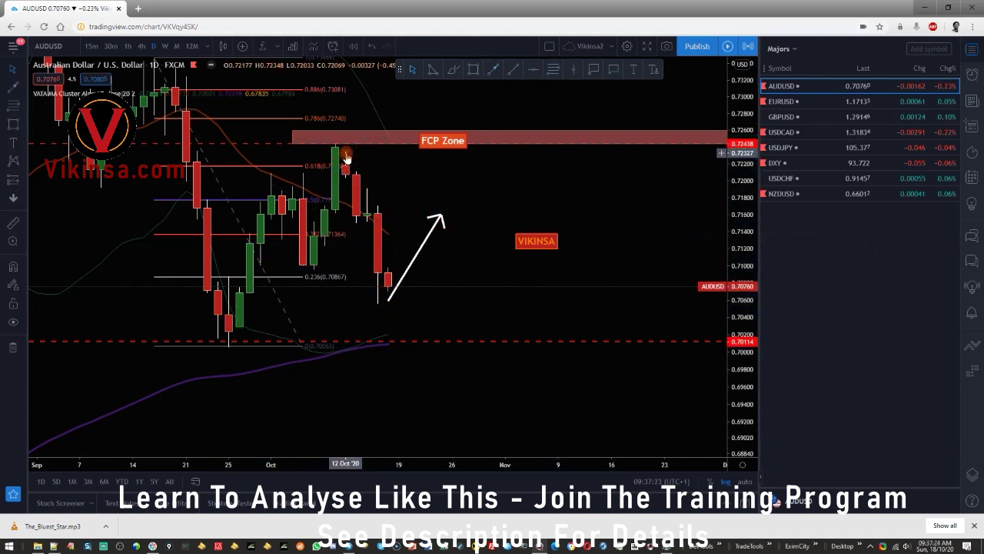
- Place a horizontal line at 0.71615, at the tip of the upward arrow
left_click_drag(313, 305, 302, 323)
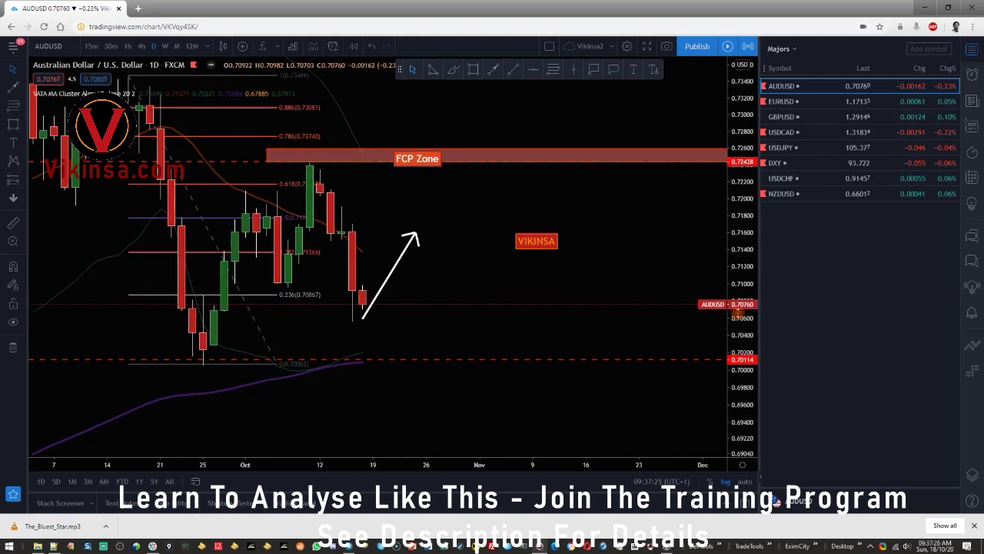
left_click_drag(738, 312, 739, 303)
scroll(477, 307, "up", 1)
left_click_drag(444, 311, 483, 322)
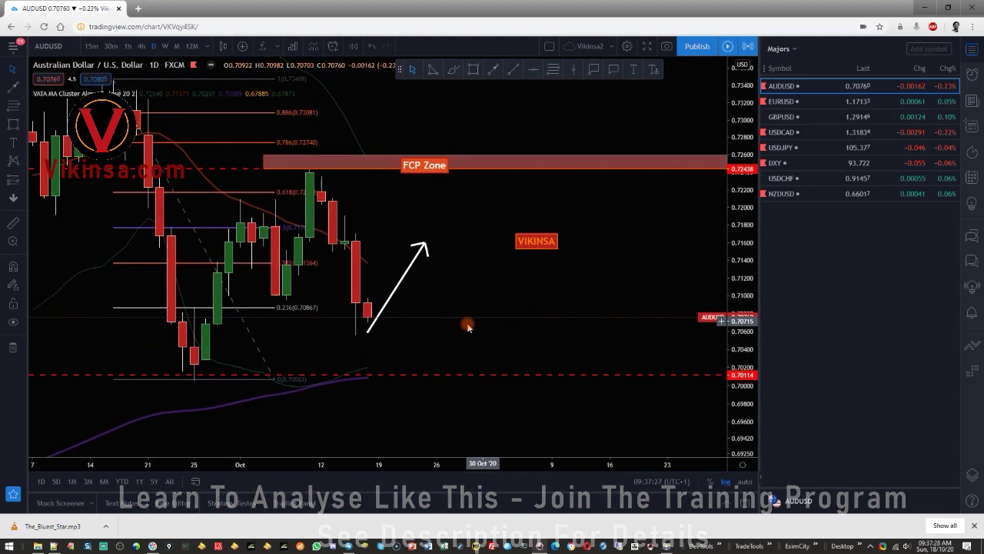
left_click(552, 70)
left_click(372, 242)
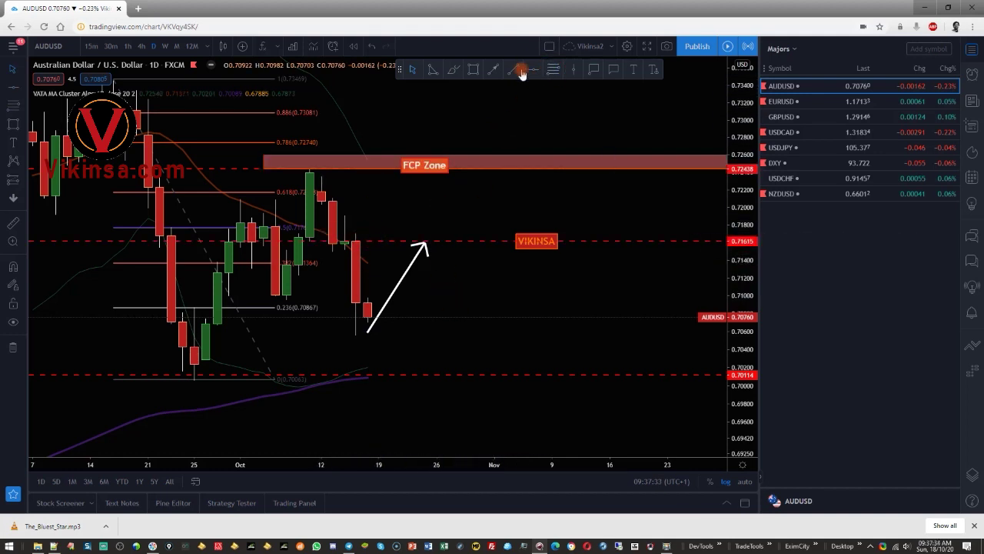
left_click(490, 72)
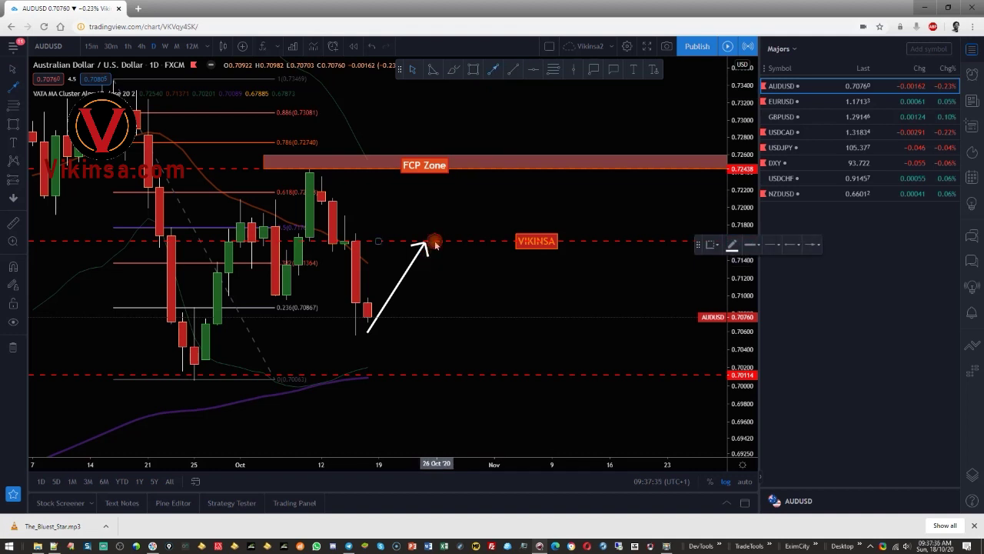
left_click_drag(435, 245, 458, 215)
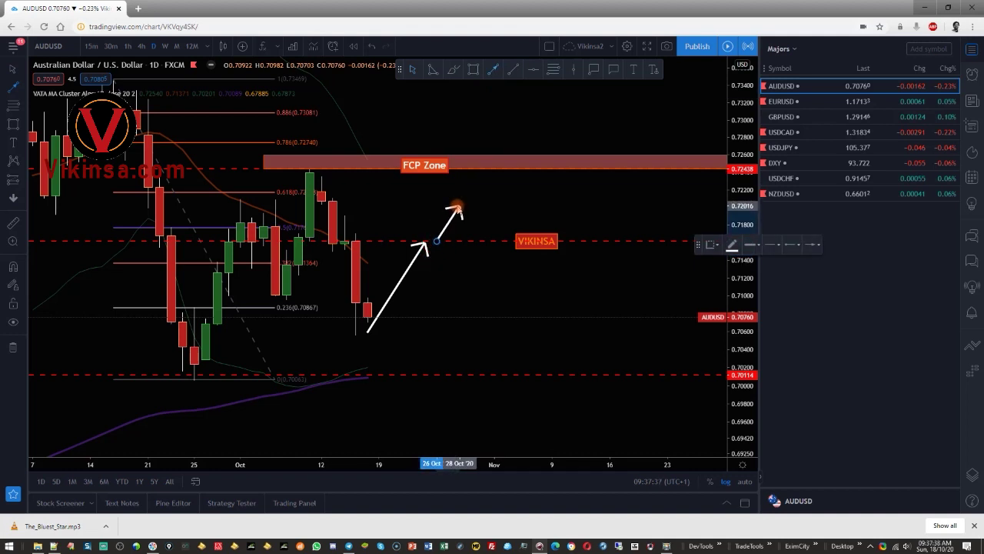
left_click_drag(460, 198, 473, 175)
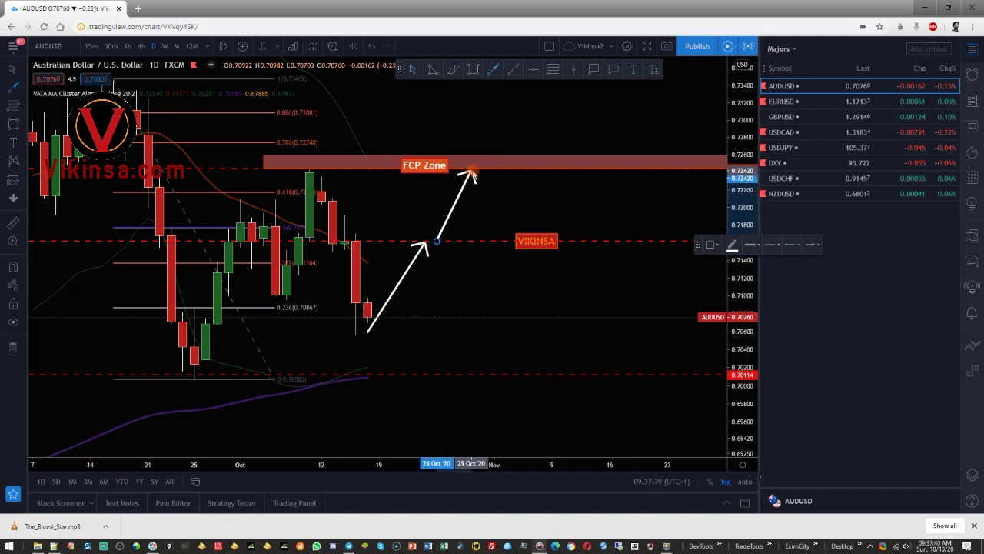
key("ctrl+z")
- Draw a Fibonacci retracement from the 9 October high at the FCP Zone down to the 16 October low at 0.70567
left_click(553, 69)
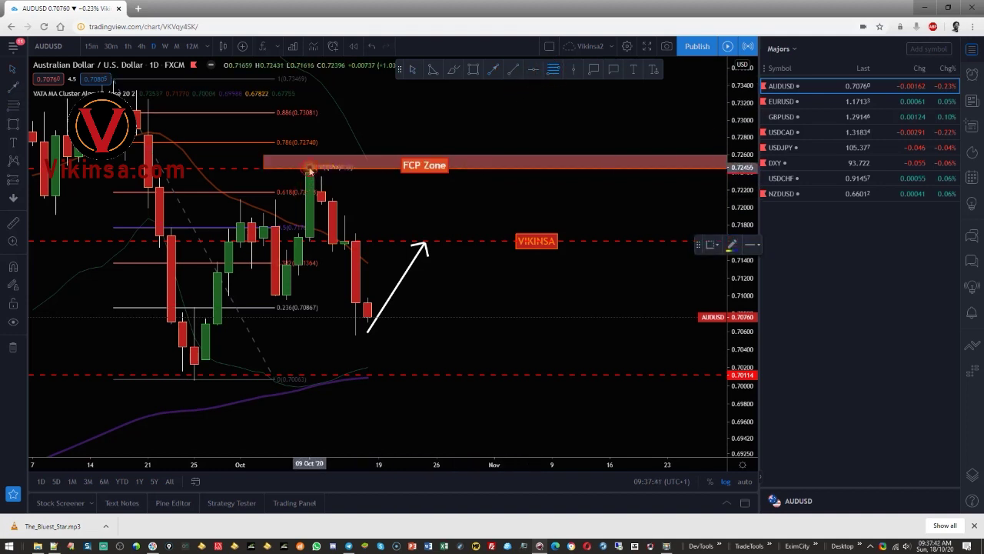
left_click(310, 169)
left_click(368, 332)
left_click(436, 334)
- Lower the arrow's tip to the 0.382 level, and set horizontal lines at the 0.618 level (0.71731) and the 0.382 level (0.71279)
mouse_move(422, 246)
left_mouse_down()
mouse_move(412, 265)
mouse_move(435, 236)
left_mouse_up()
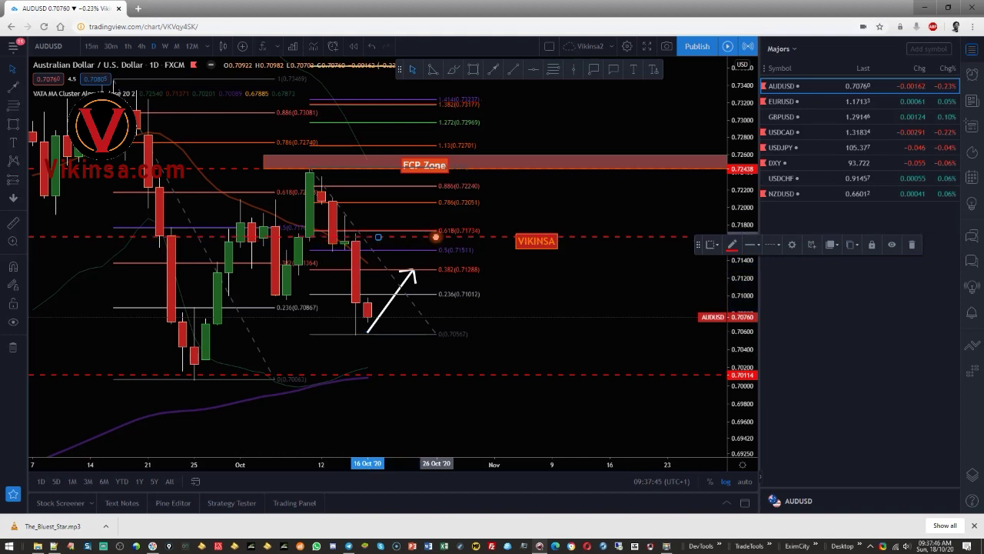
left_click(532, 71)
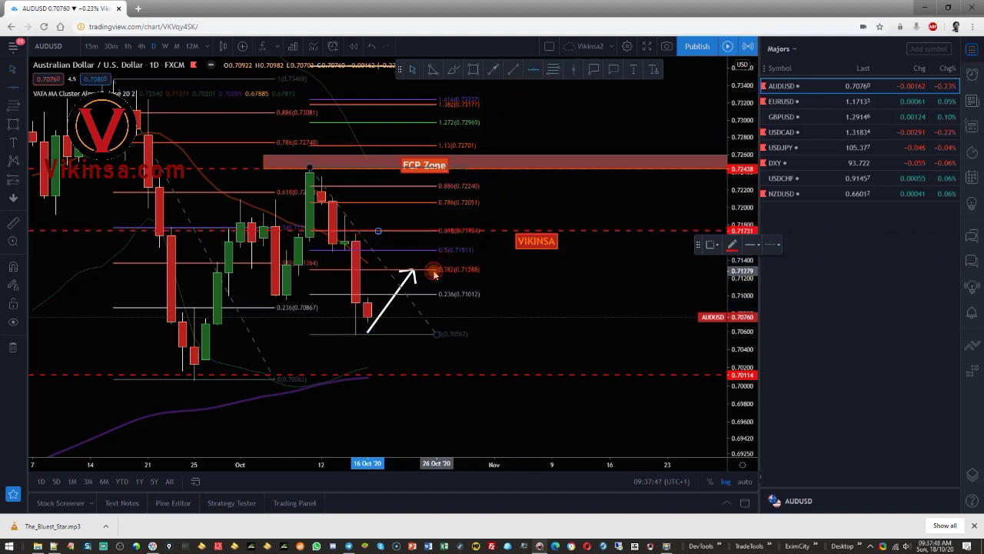
left_click(435, 271)
- Delete the Fibonacci retracement drawn from the 9 October high
left_click(432, 317)
left_click(431, 320)
left_click(428, 323)
key("Delete")
- Draw a downward arrow from the latest candle's low to the horizontal line at 0.70114
left_click_drag(459, 316, 429, 320)
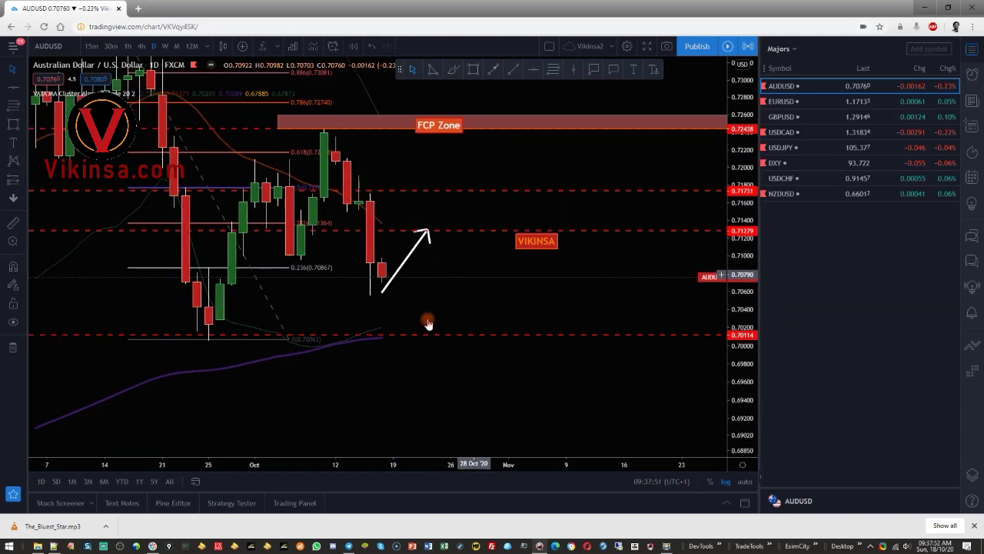
left_click_drag(443, 278, 438, 276)
left_click(494, 68)
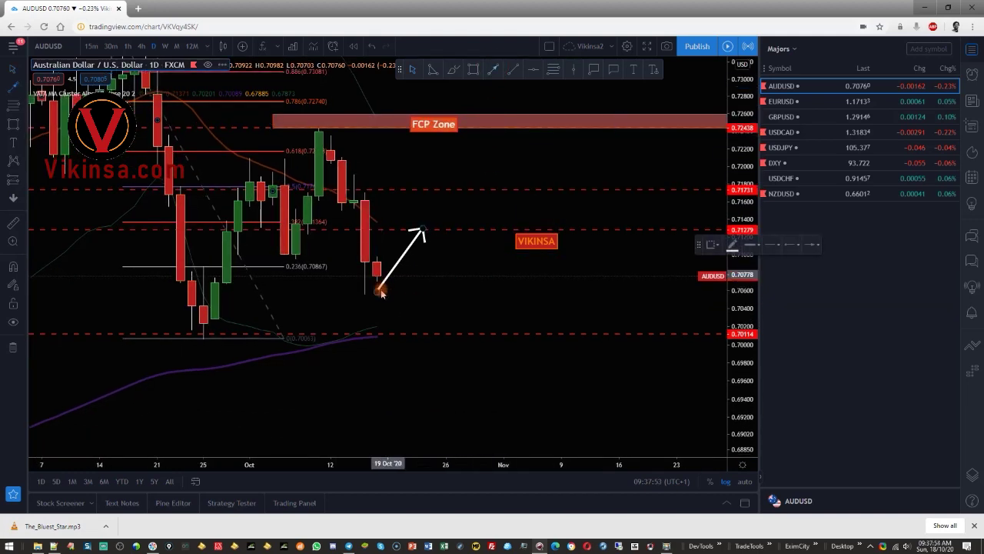
left_click(411, 333)
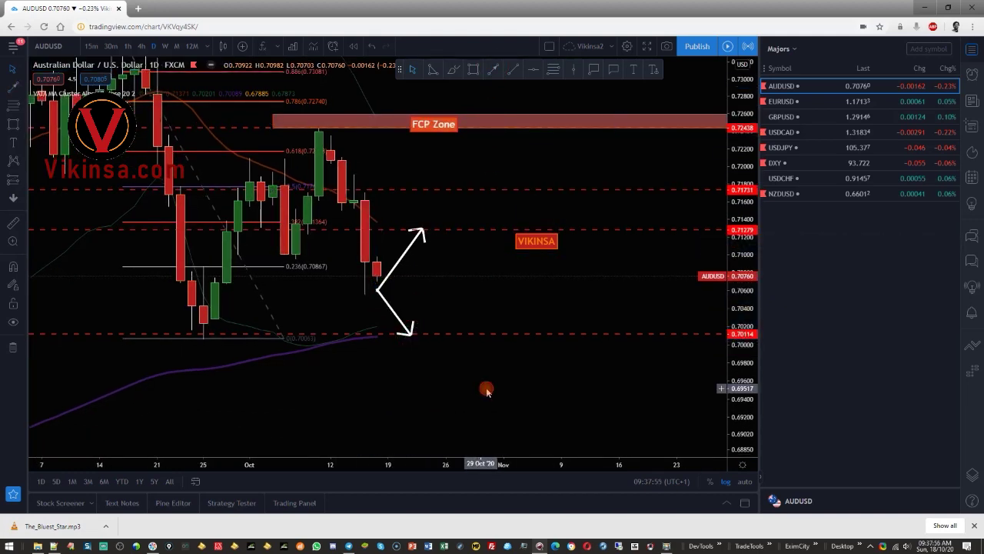
- Draw an upward arrow from the top of the FCP Zone to about 0.73157
left_click_drag(478, 410, 462, 441)
scroll(407, 391, "down", 4)
left_click_drag(619, 191, 492, 289)
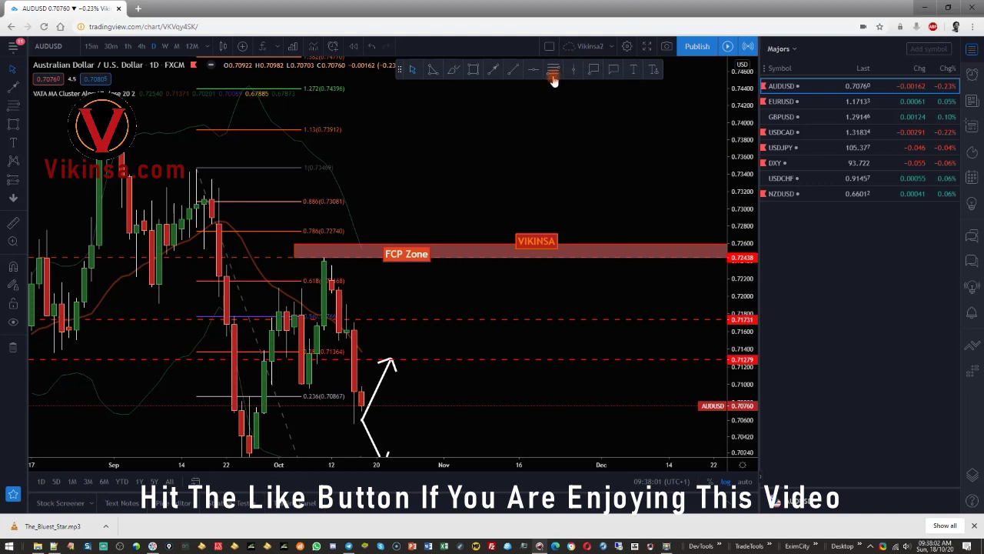
left_click(493, 73)
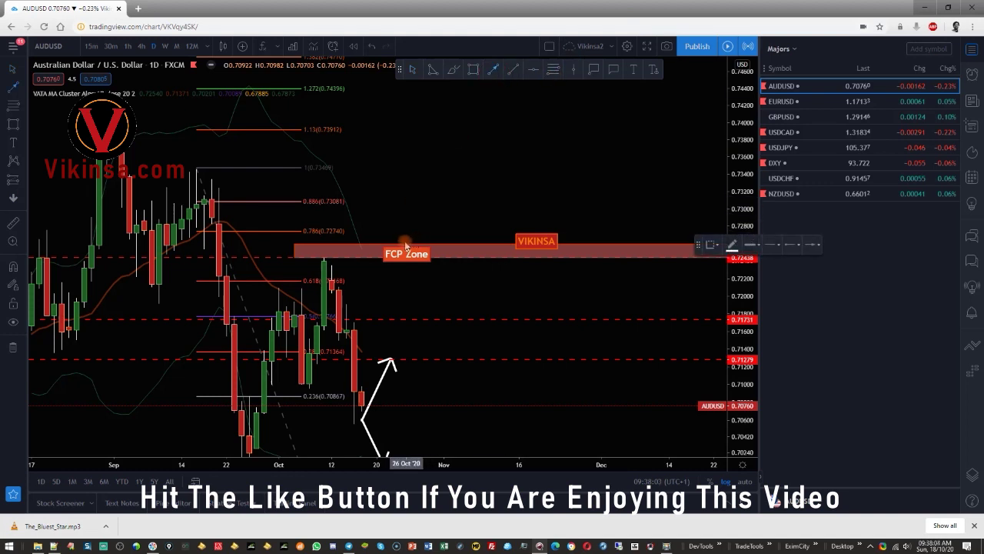
left_click_drag(419, 224, 436, 195)
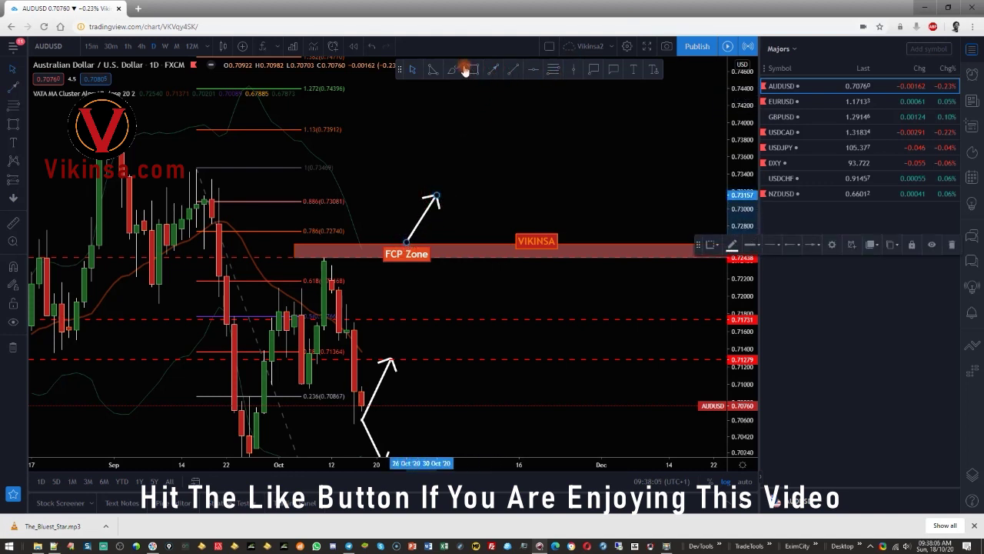
- Place a horizontal line at 0.73086, along the retracement's 0.886 level
left_click(531, 69)
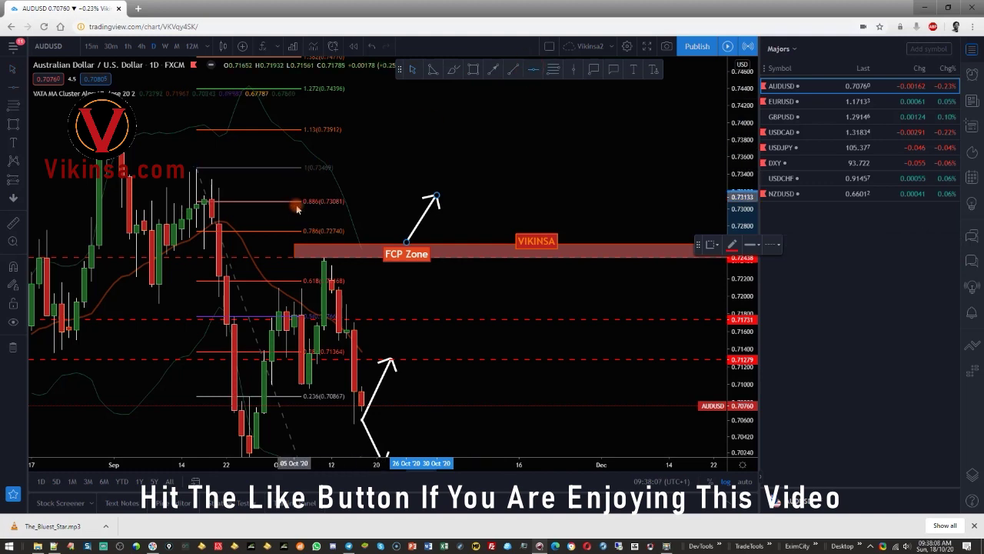
left_click(304, 202)
left_click_drag(497, 377, 517, 314)
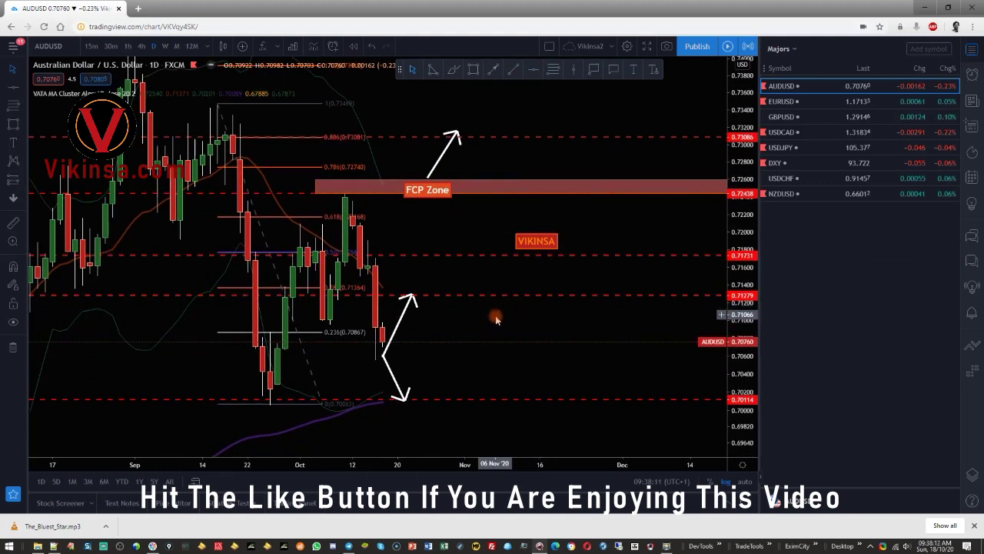
- Open the GBPUSD chart and remove all of its old drawings
left_click(772, 119)
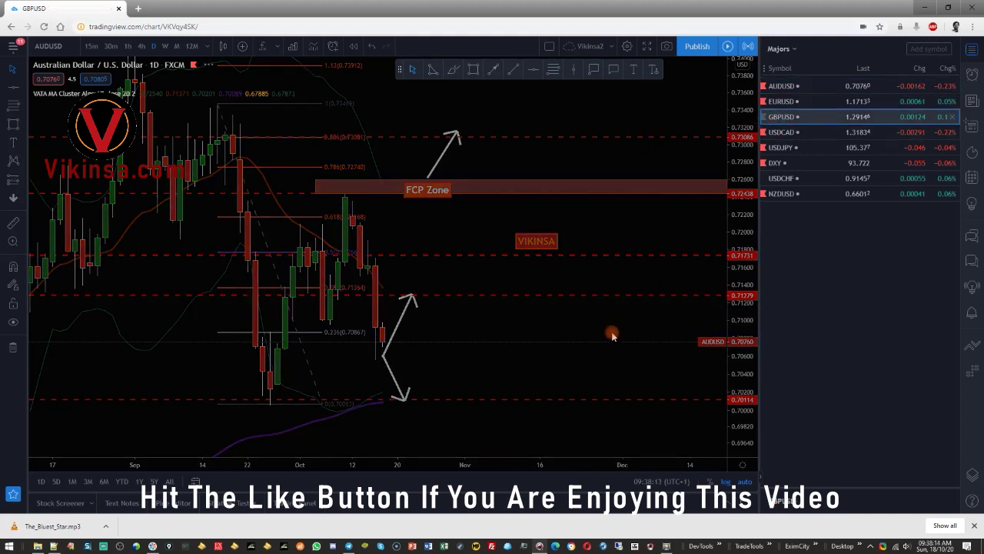
scroll(499, 336, "up", 5)
left_click_drag(422, 349, 571, 341)
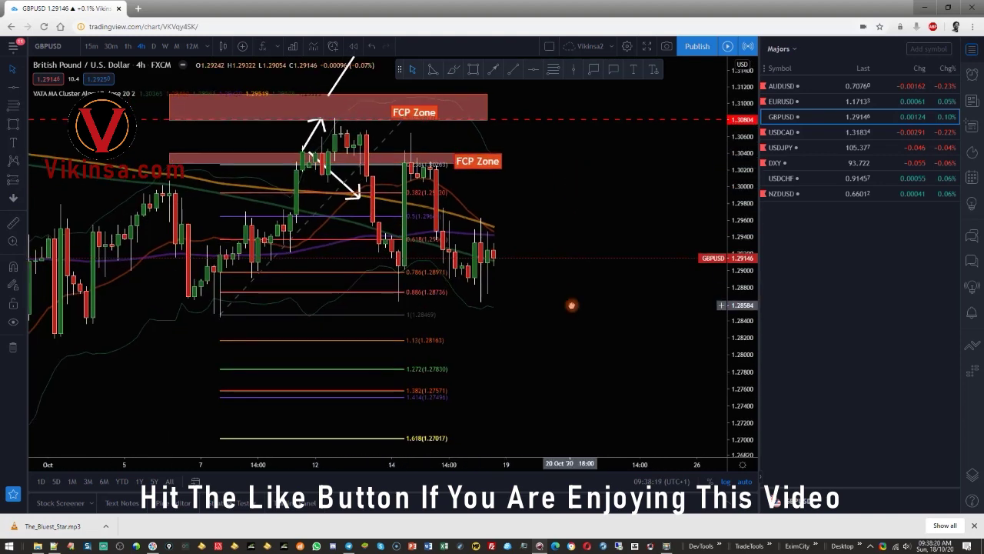
scroll(576, 292, "up", 5)
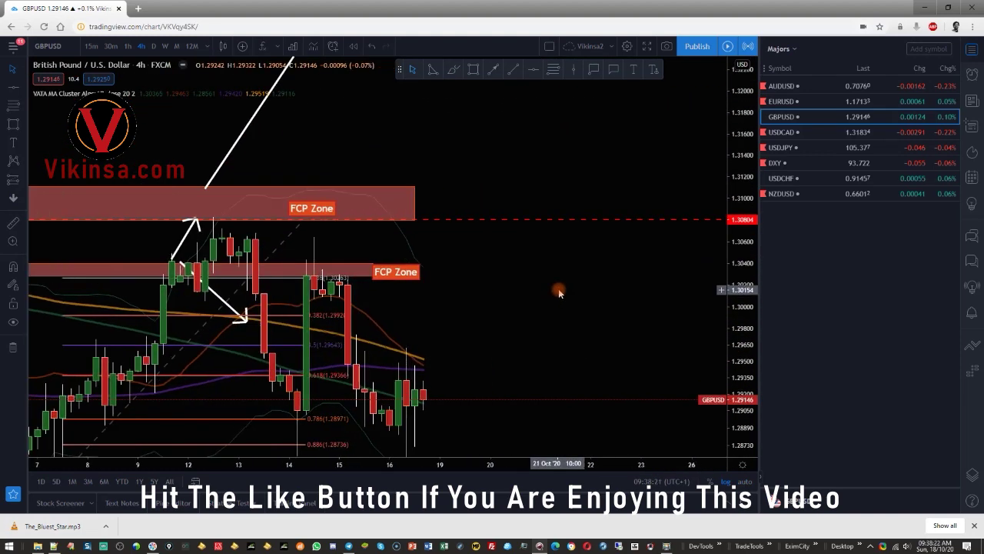
left_click_drag(545, 309, 591, 281)
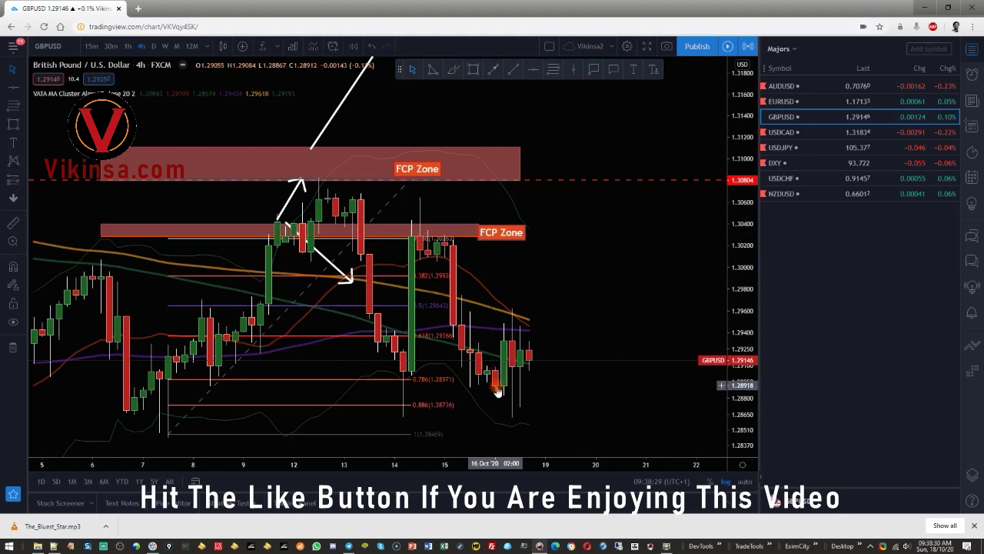
scroll(614, 247, "down", 2)
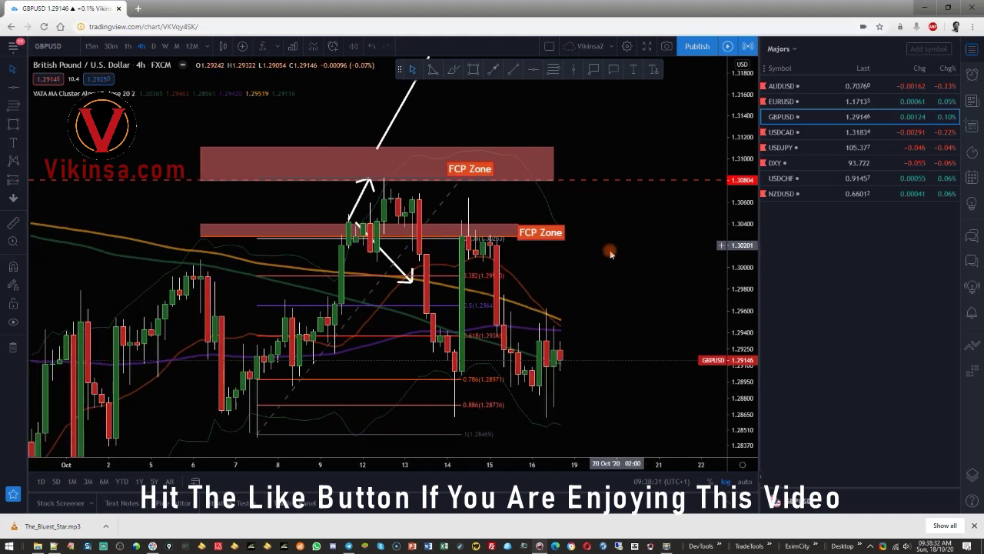
left_click_drag(601, 248, 545, 206)
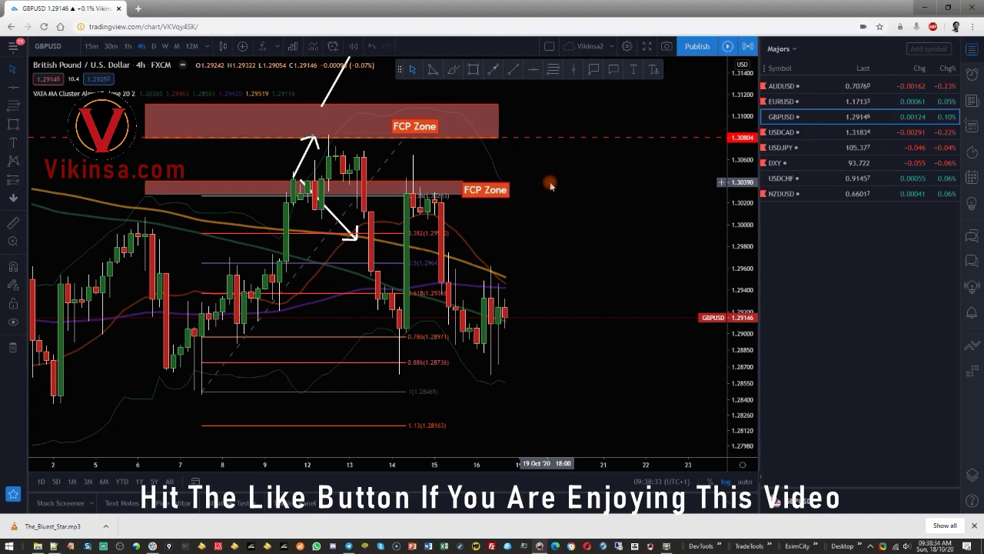
right_click(551, 184)
left_click(615, 398)
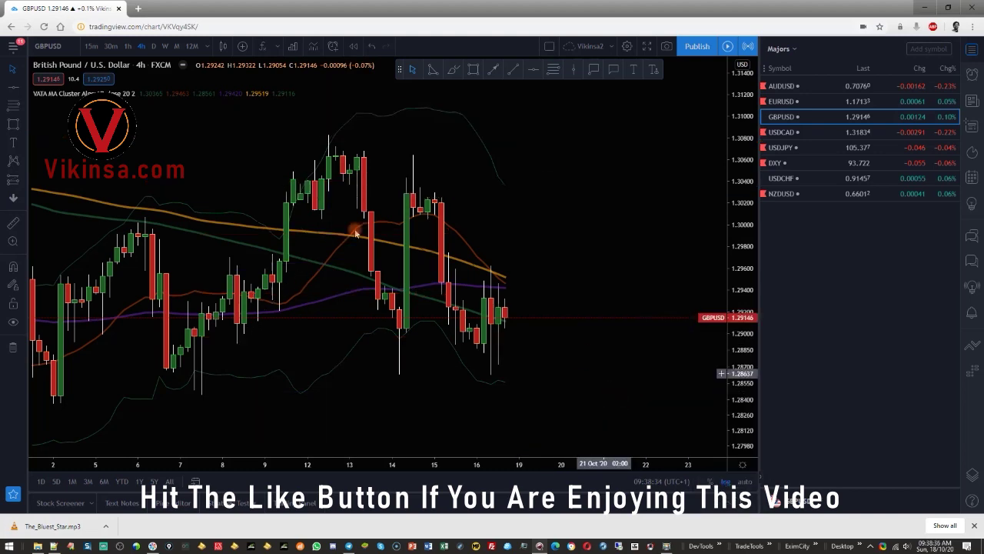
- Review GBPUSD on the weekly timeframe and switch the chart to the monthly timeframe
left_click(166, 47)
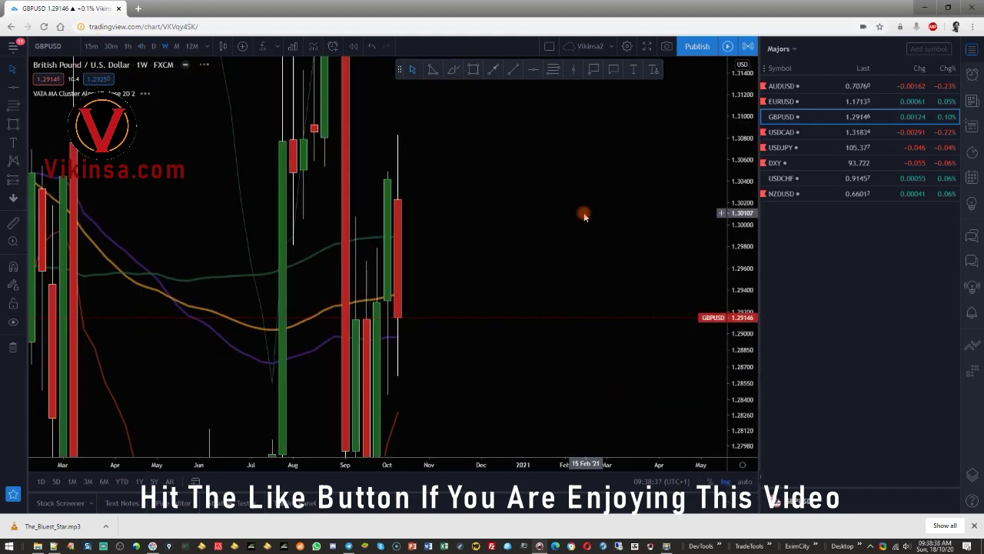
left_click_drag(752, 252, 750, 394)
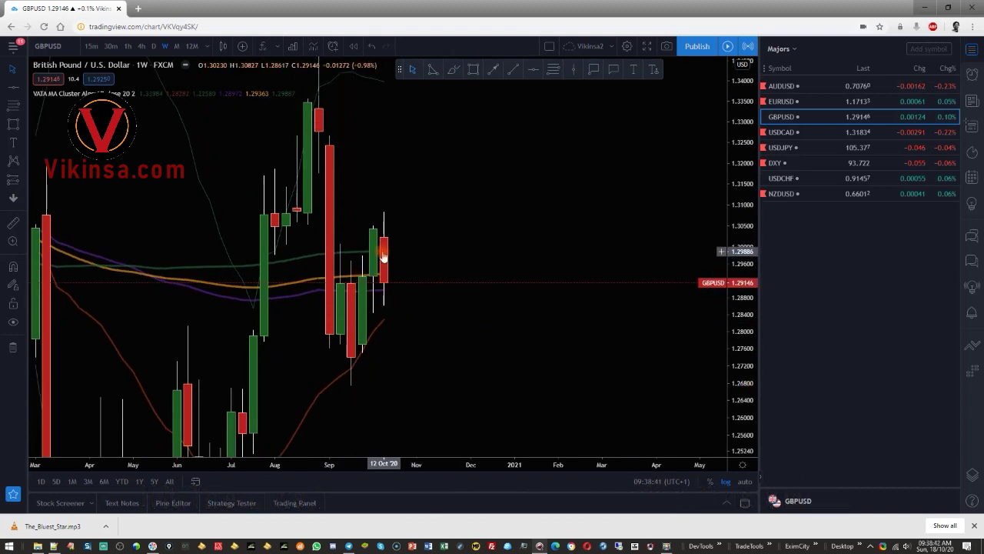
left_click(176, 46)
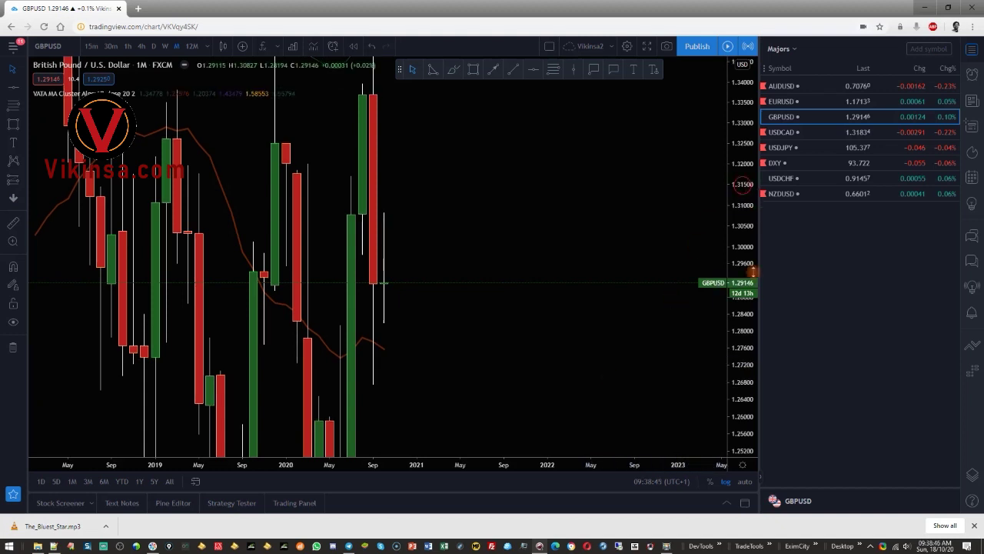
left_click_drag(742, 188, 749, 369)
scroll(478, 335, "up", 4)
left_click_drag(378, 333, 651, 238)
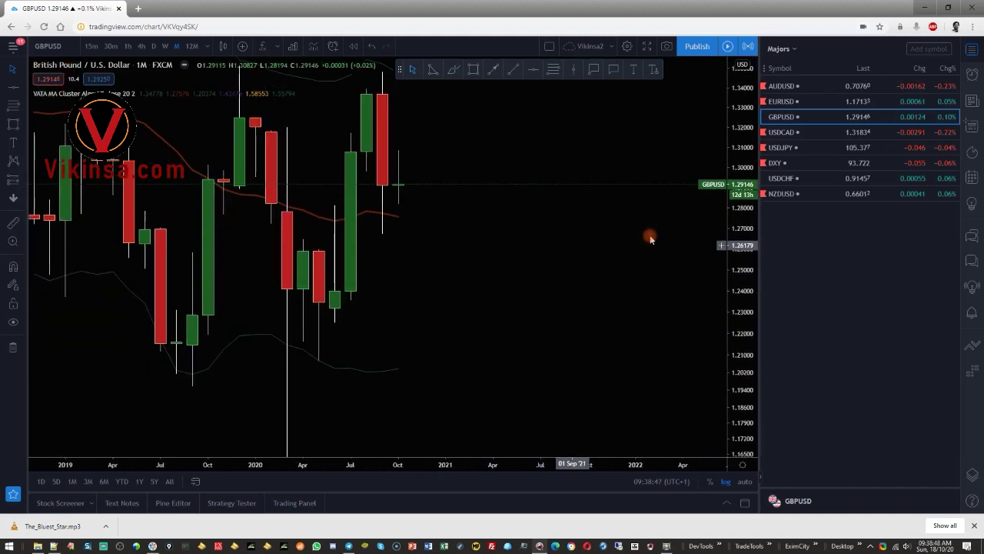
left_click_drag(739, 214, 738, 295)
left_click_drag(426, 338, 392, 319)
- Add the anchored text VIKINSA and position it in the empty area ahead of the monthly candles
left_click(653, 70)
left_click(515, 159)
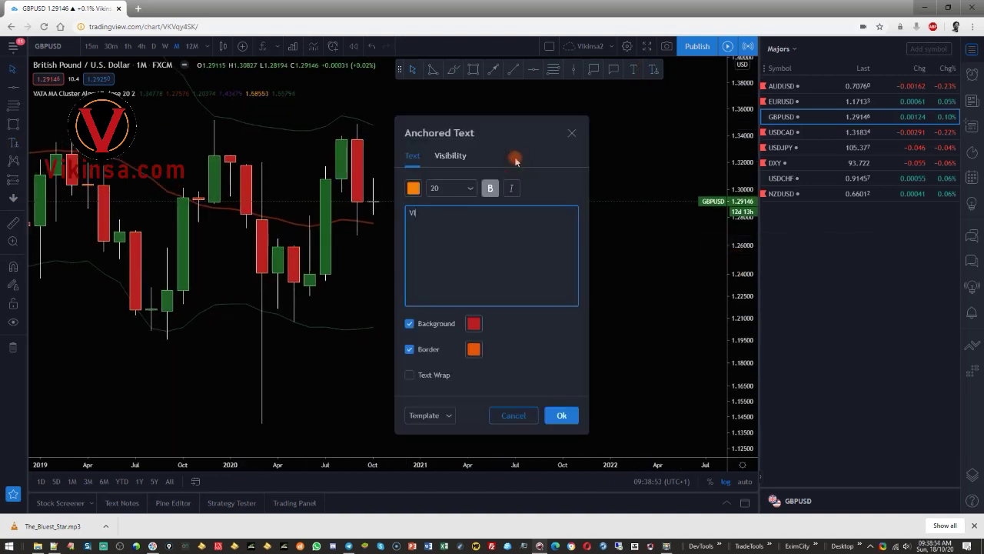
left_click(562, 415)
left_click_drag(533, 172, 498, 195)
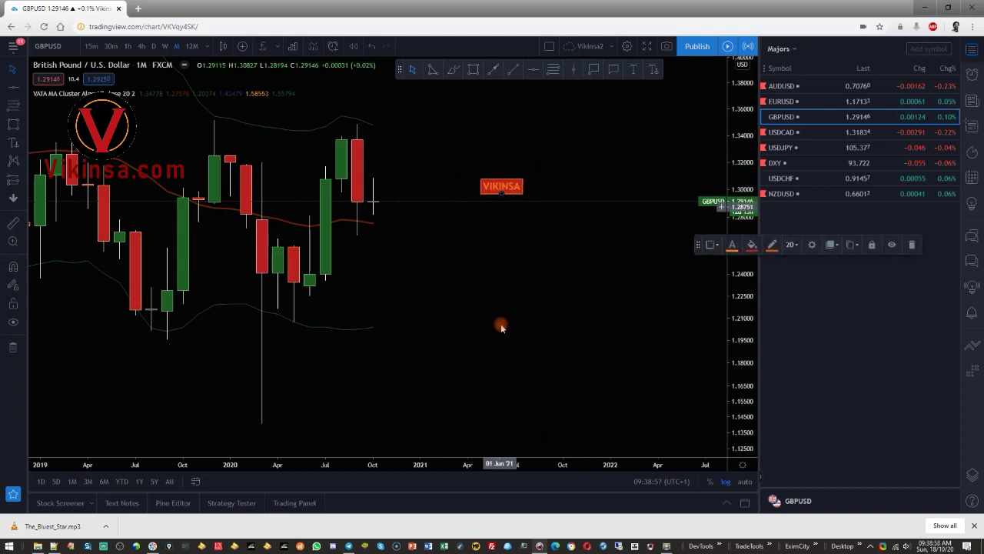
left_click(501, 325)
- Draw a Fibonacci retracement from the March 2020 low up to 1.34870 and place horizontal lines at 1.27028 (0.382) and 1.30012 (0.236)
left_click(551, 74)
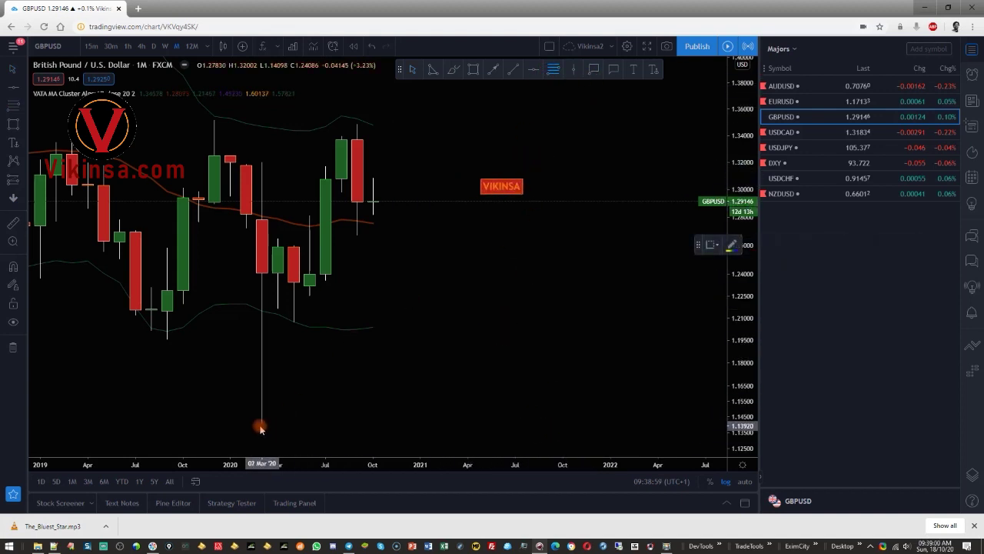
left_click(390, 123)
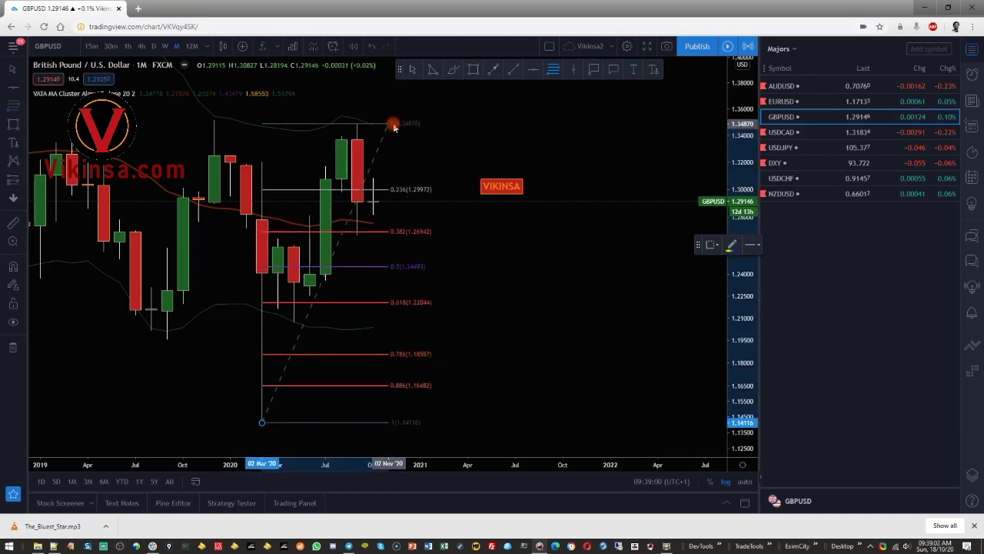
left_click(544, 71)
left_click(373, 230)
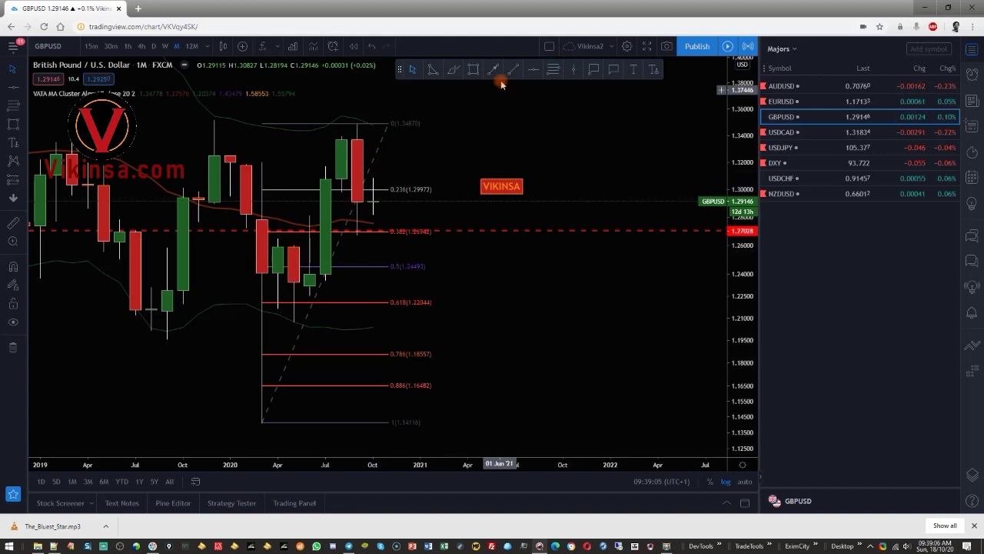
left_click(537, 70)
left_click(382, 190)
- Delete the Fibonacci retracement drawn from the March 2020 low
left_click(530, 279)
left_click(385, 139)
key("Delete")
- Switch GBPUSD to the weekly timeframe and draw a thin rectangle zone at about 1.327 from the late-August candle into January 2021
left_click(166, 46)
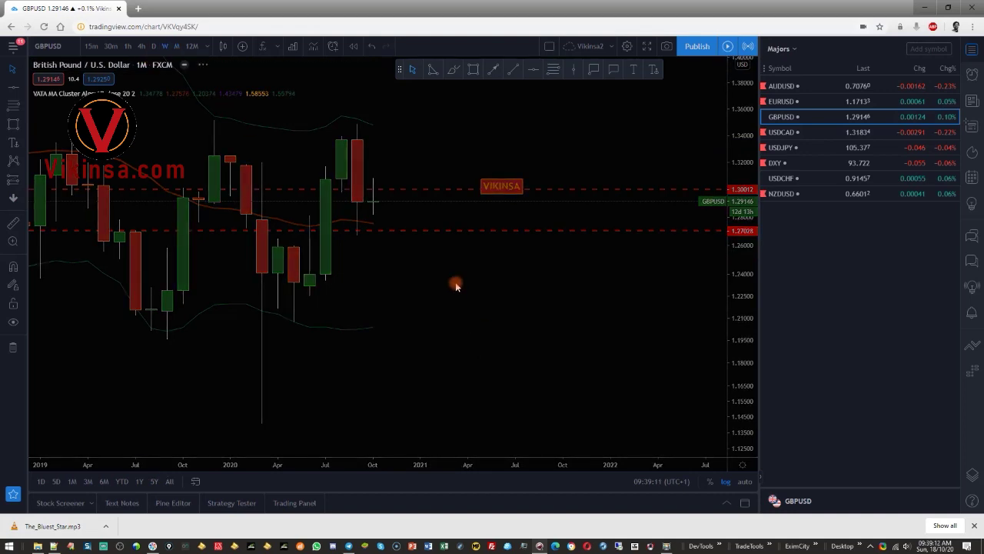
scroll(538, 351, "up", 3)
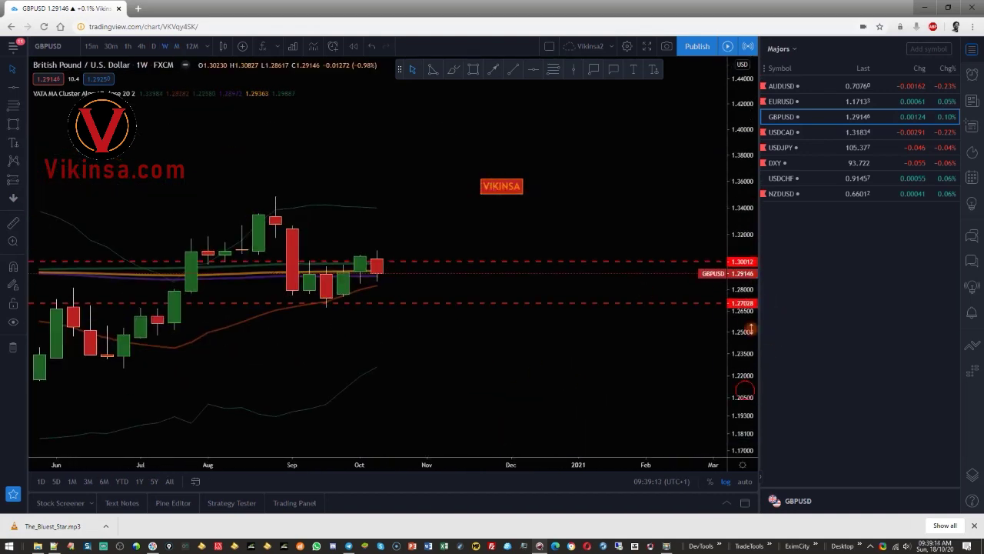
left_click_drag(749, 329, 748, 304)
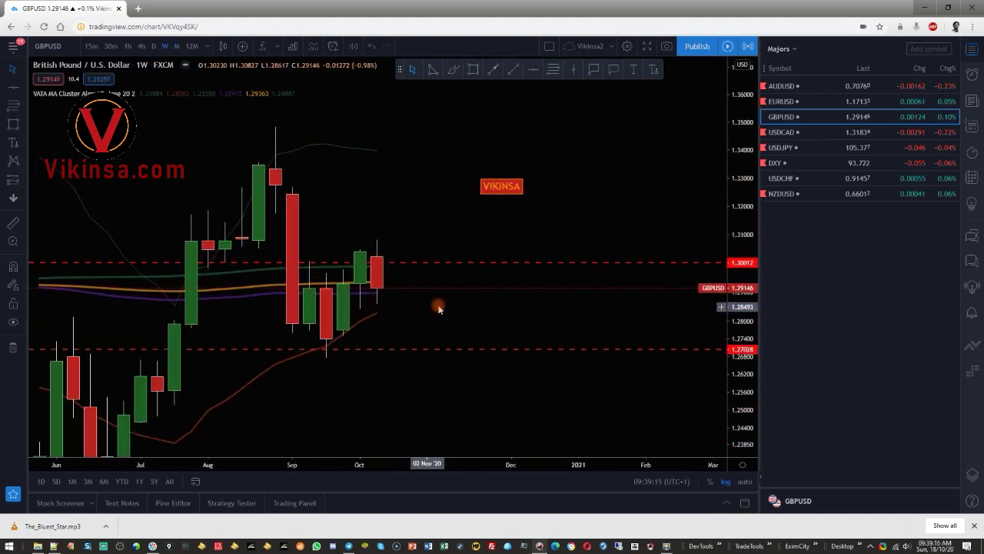
scroll(379, 347, "down", 1)
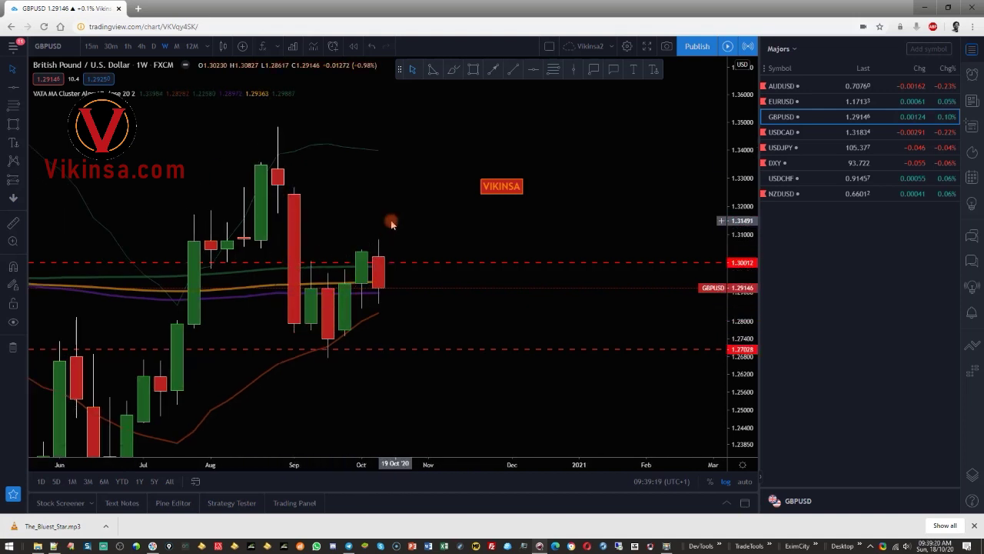
left_click(474, 69)
mouse_move(286, 186)
left_mouse_down()
mouse_move(555, 176)
mouse_move(593, 187)
left_mouse_up()
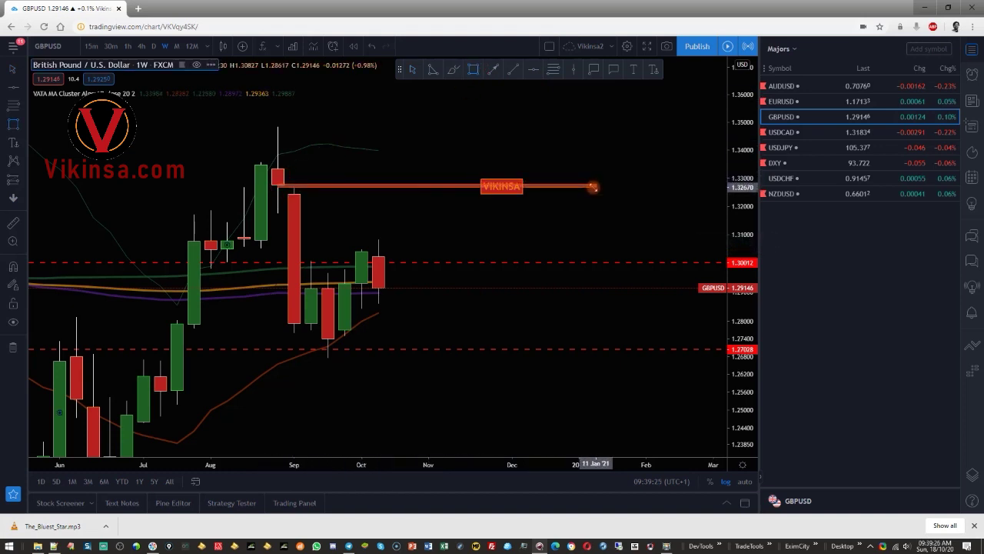
left_click(593, 186)
- Move the VIKINSA text off the new zone into the empty area just below it
left_click_drag(513, 199, 587, 237)
scroll(402, 258, "up", 1)
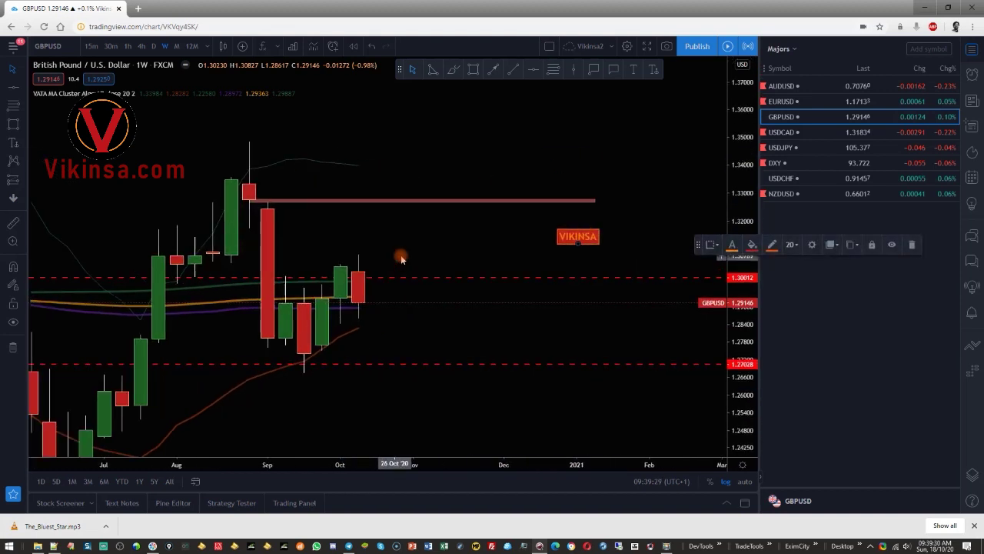
left_click_drag(389, 242, 393, 213)
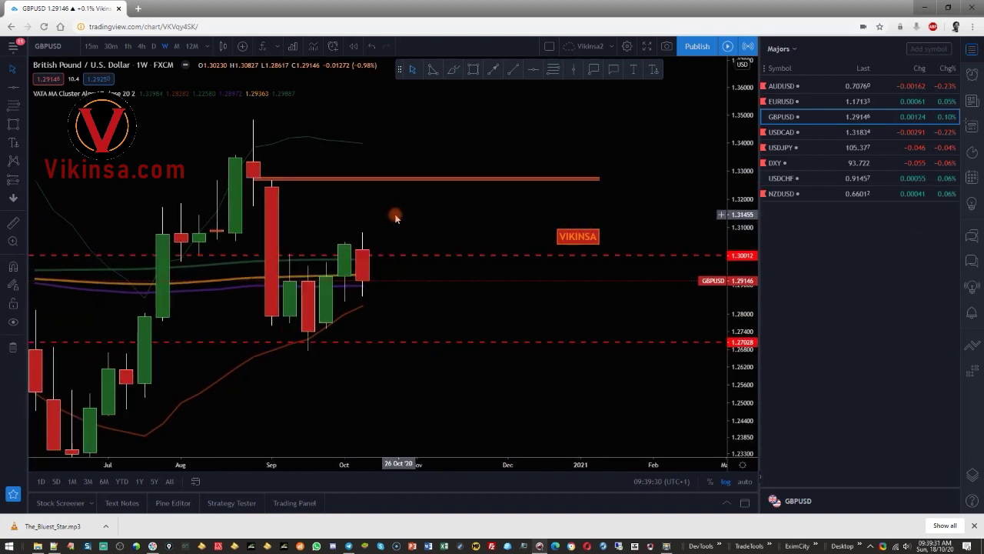
- Switch the chart to the daily timeframe and shift the VIKINSA text closer to the latest candles
left_click(154, 47)
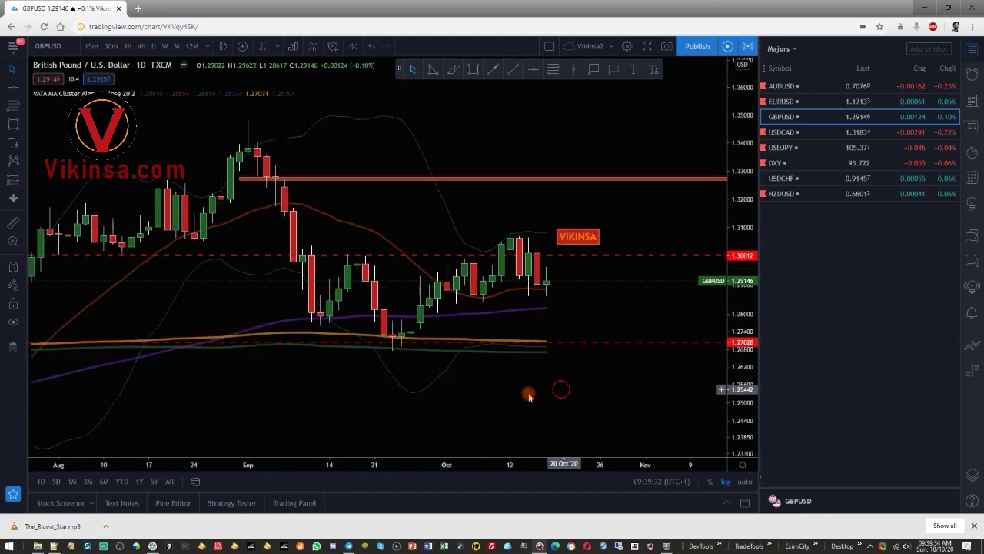
scroll(483, 300, "down", 3)
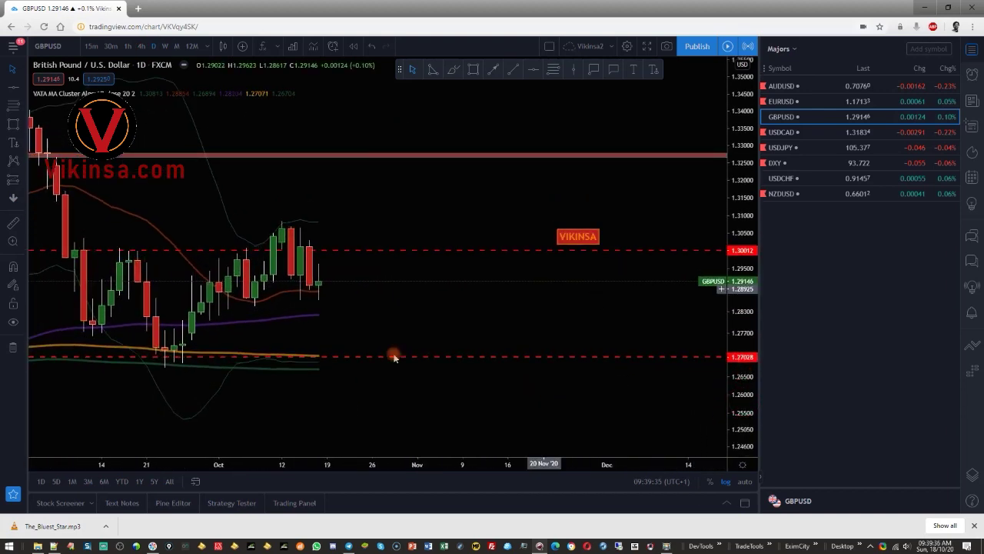
left_click_drag(515, 408, 417, 418)
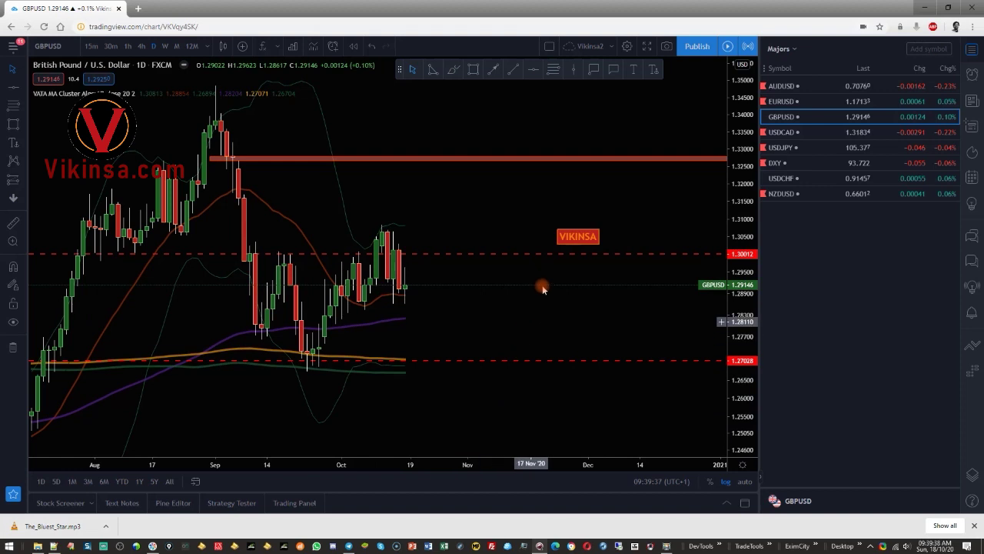
left_click_drag(570, 245, 505, 239)
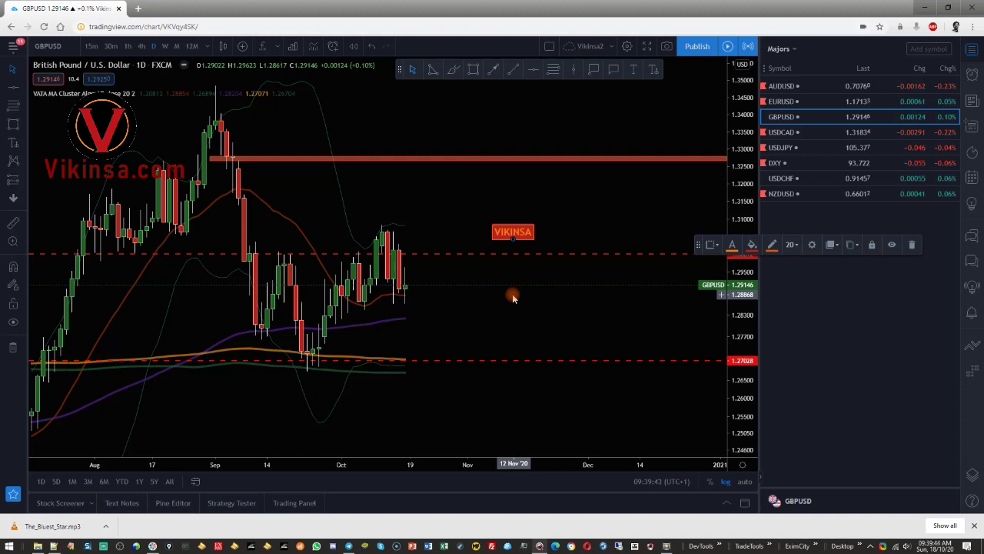
left_click_drag(477, 313, 498, 314)
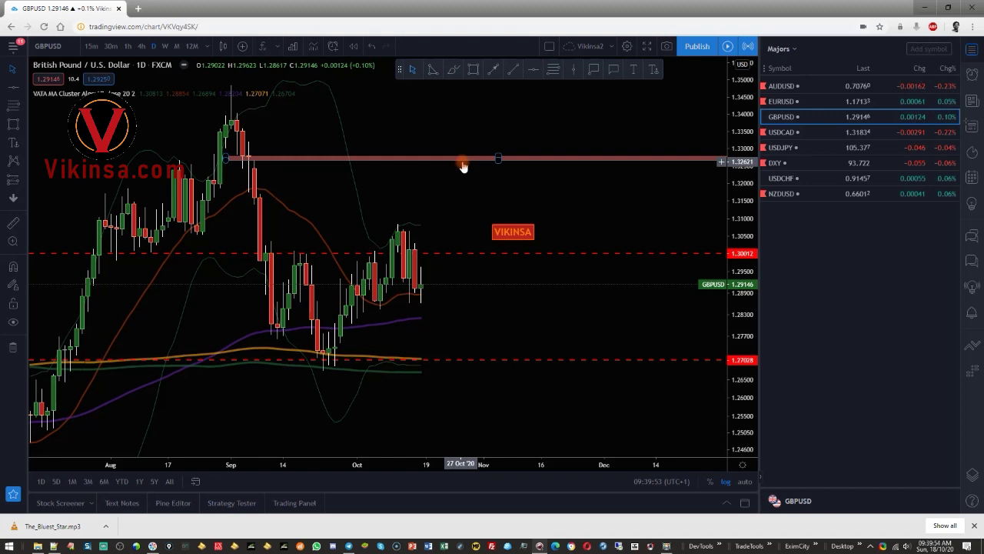
- Draw a Fibonacci retracement on the daily chart from the early-September high at 1.34913 down to 1.26791
left_click(548, 70)
left_click(230, 83)
left_click(419, 367)
scroll(500, 402, "up", 2)
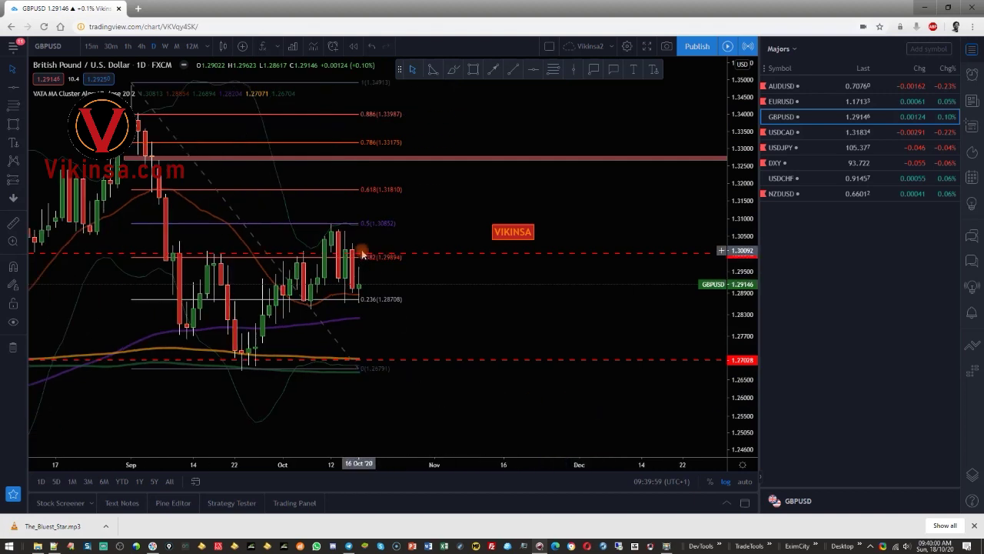
- Place a horizontal line at 1.30862 (0.5 level) and draw an arrow from it up to the red zone at 1.32709
left_click_drag(613, 205, 628, 226)
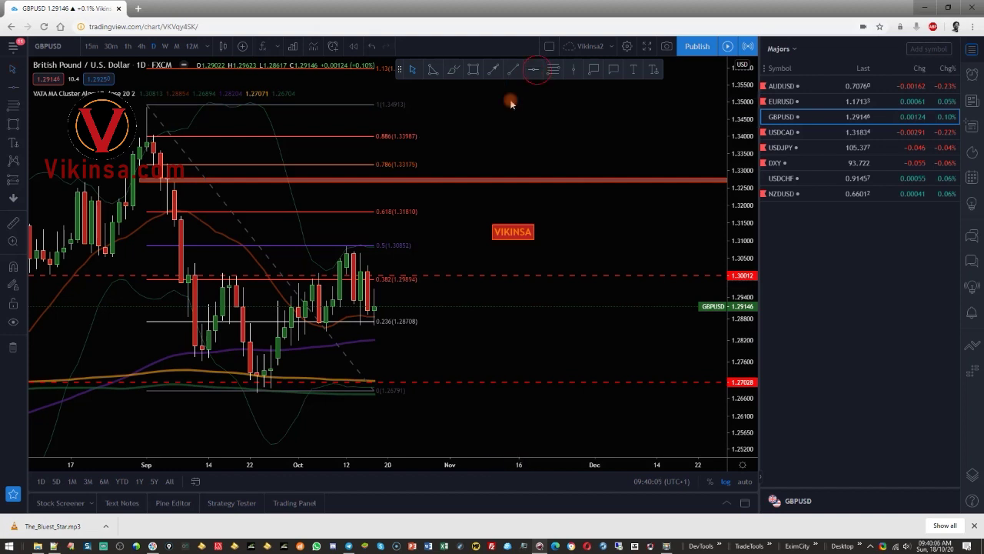
left_click(355, 248)
left_click(362, 247)
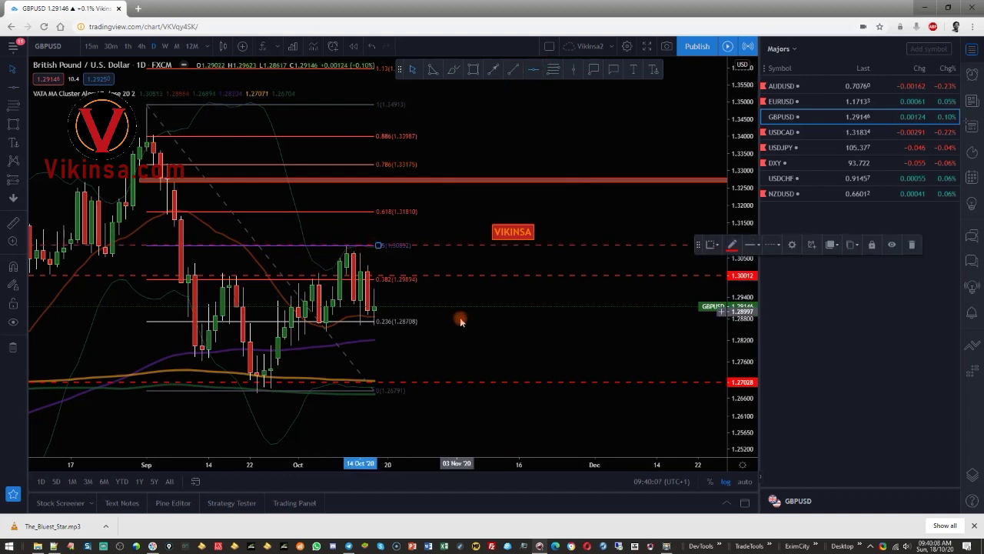
left_click(461, 319)
left_click(512, 71)
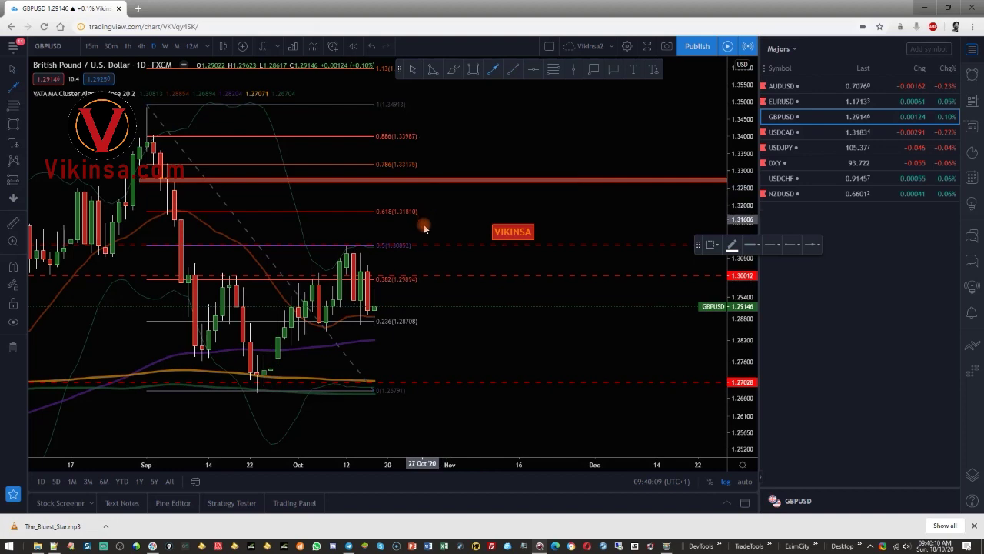
left_click_drag(425, 247, 458, 183)
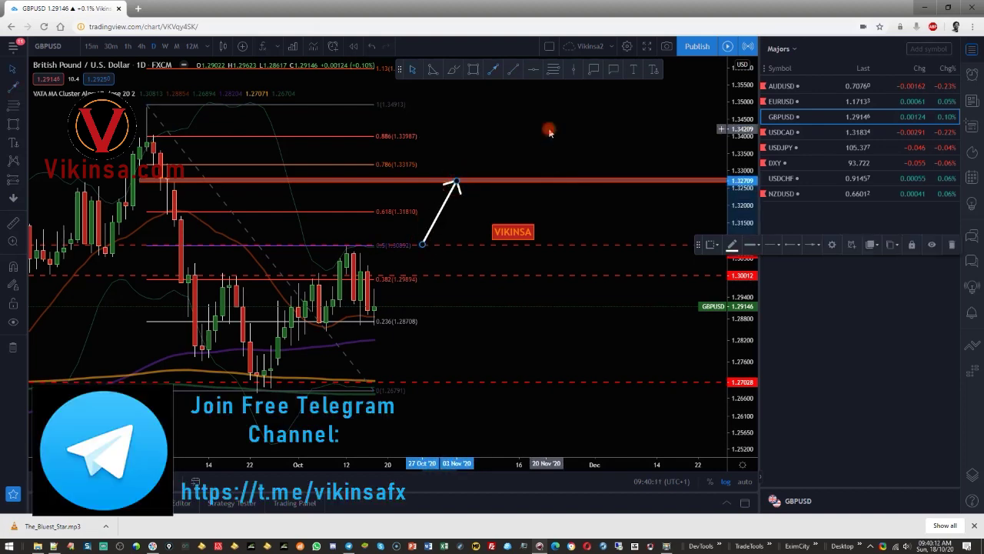
left_click_drag(547, 131, 543, 135)
- Place a horizontal line at 1.34030 near the 0.886 level and draw an arrow up to it from the red zone
left_click(534, 69)
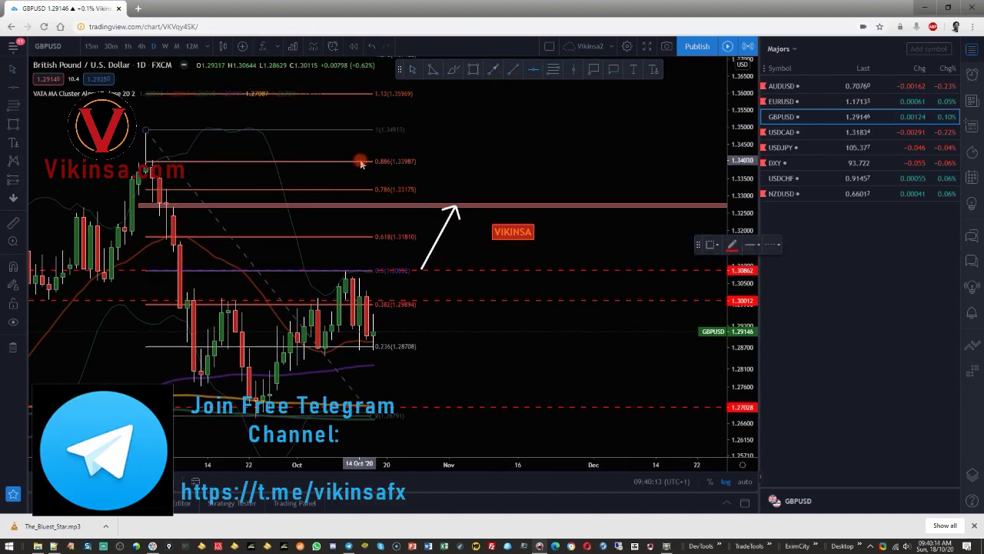
left_click(361, 163)
left_click(492, 70)
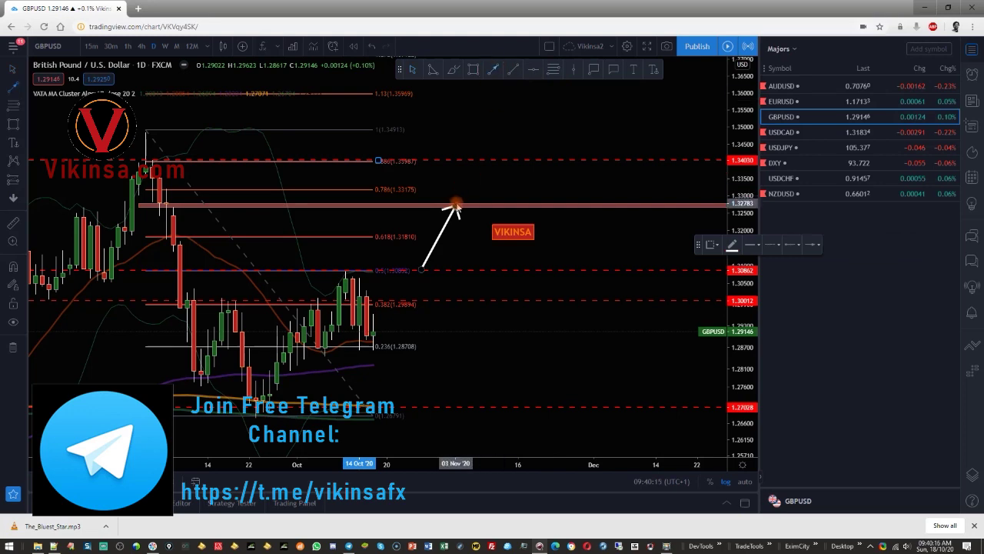
left_click(496, 161)
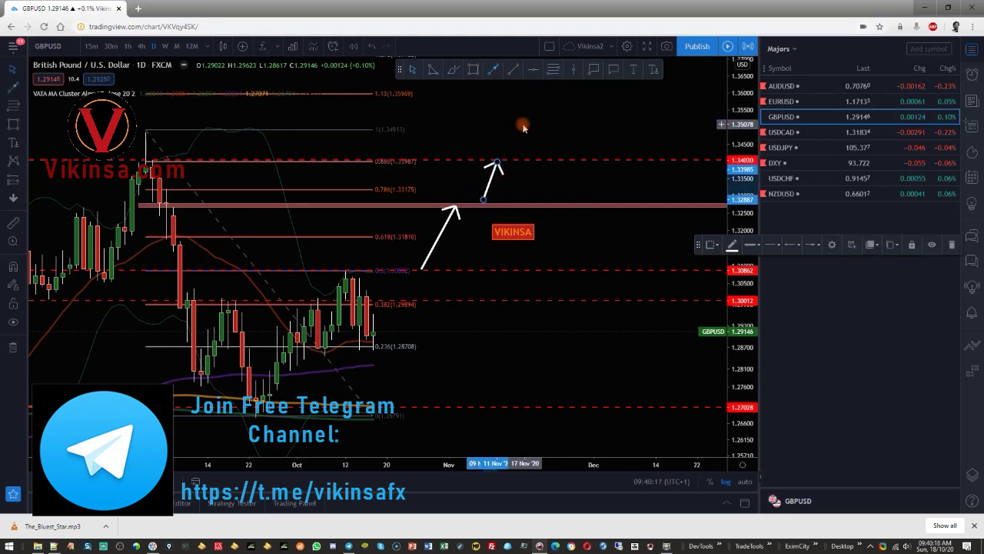
- Place a horizontal line at 1.35938 near the 1.13 level and draw an arrow up to it from the 1.34030 line
left_click_drag(524, 134, 516, 189)
left_click(378, 143)
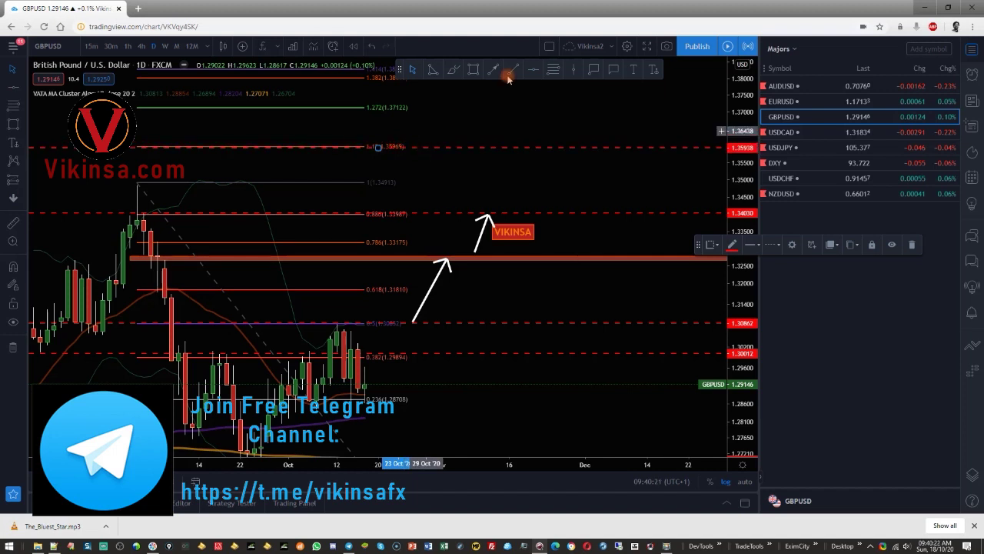
left_click(493, 70)
left_click(504, 214)
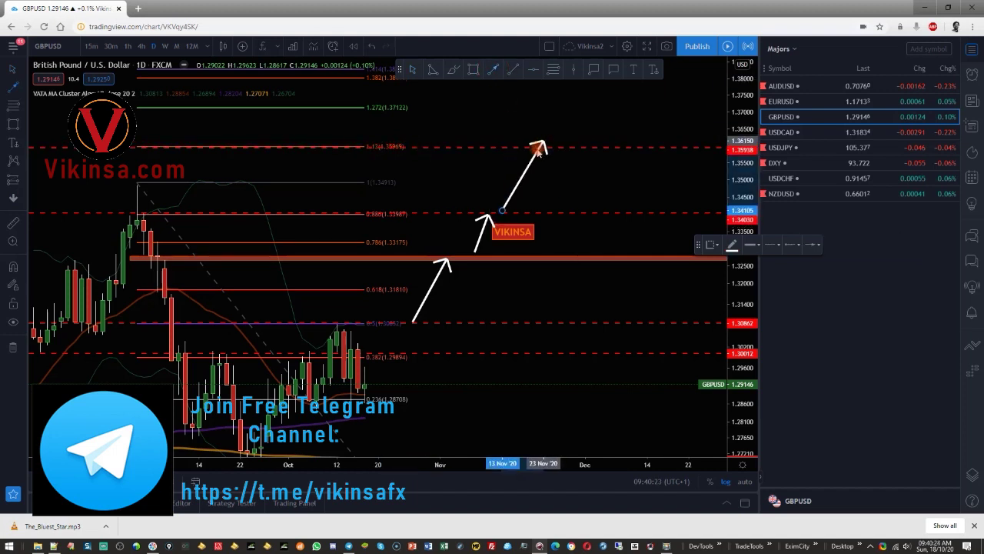
left_click(536, 148)
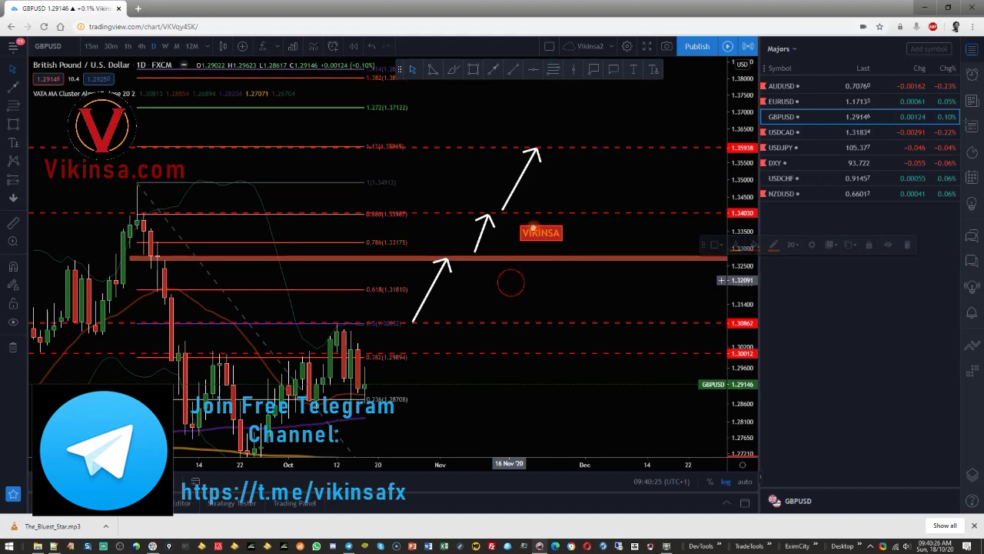
- Delete the Fibonacci retracement drawn from the early-September high
left_click_drag(448, 281, 478, 279)
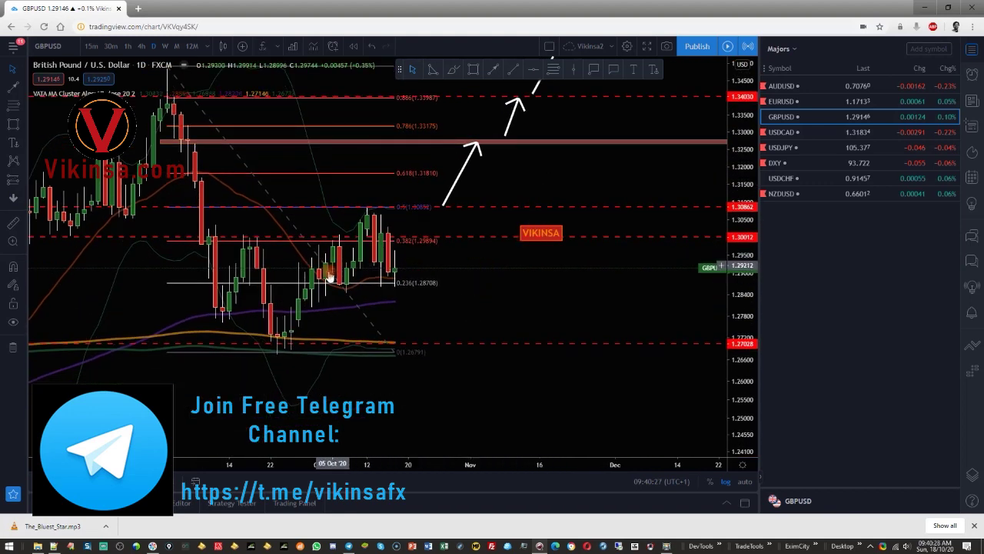
left_click(357, 309)
key("Delete")
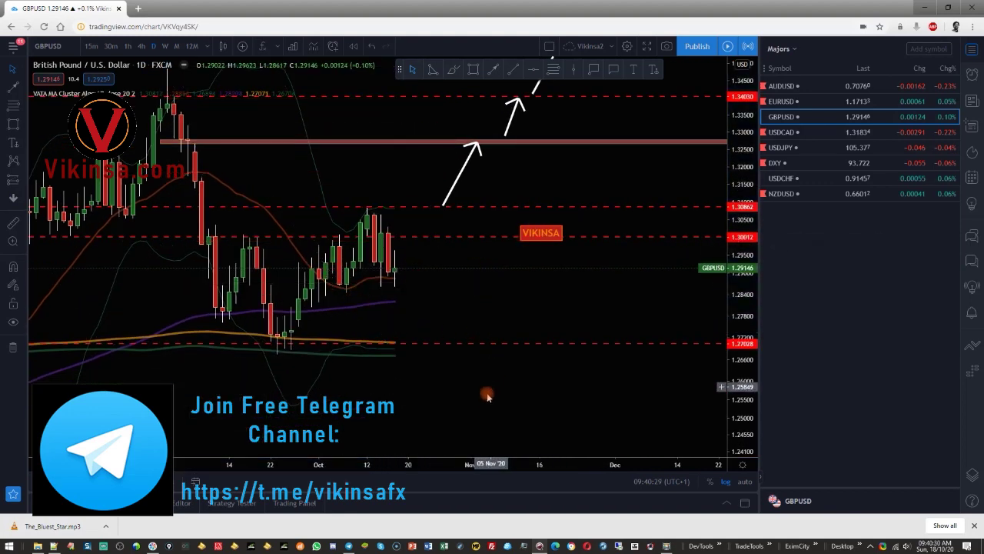
- Draw a Fibonacci retracement from the late-September low up to the mid-October high and place a horizontal line at 1.27626 (0.786 level)
left_click_drag(486, 395, 454, 374)
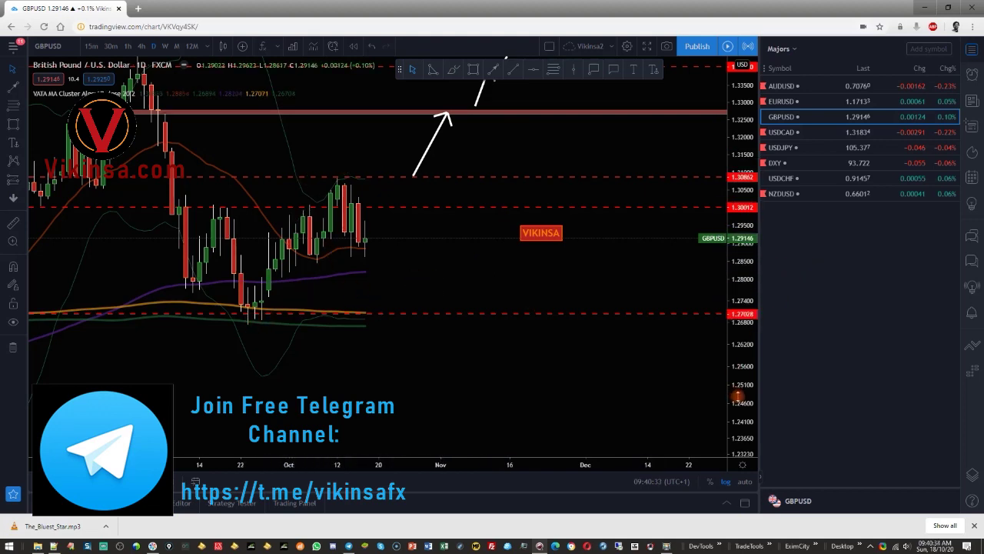
left_click_drag(738, 396, 738, 327)
scroll(94, 332, "up", 4)
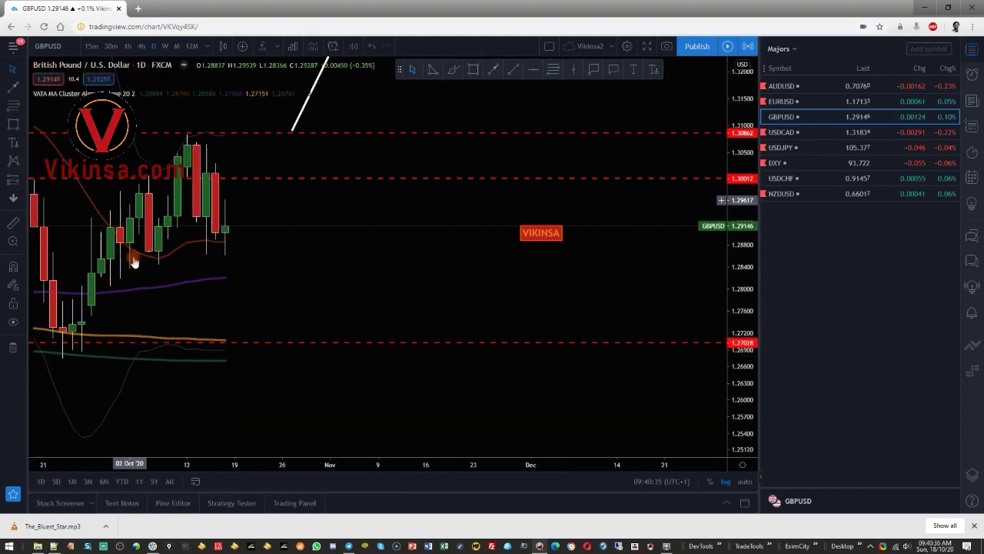
left_click_drag(317, 237, 428, 229)
left_click(553, 70)
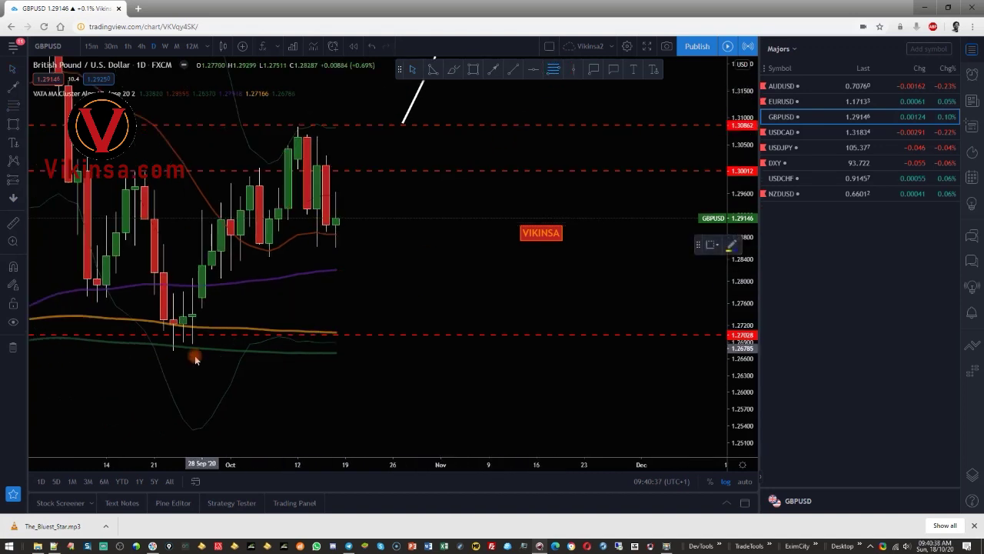
mouse_move(175, 354)
left_mouse_down()
mouse_move(300, 115)
mouse_move(318, 125)
left_mouse_up()
left_click(533, 69)
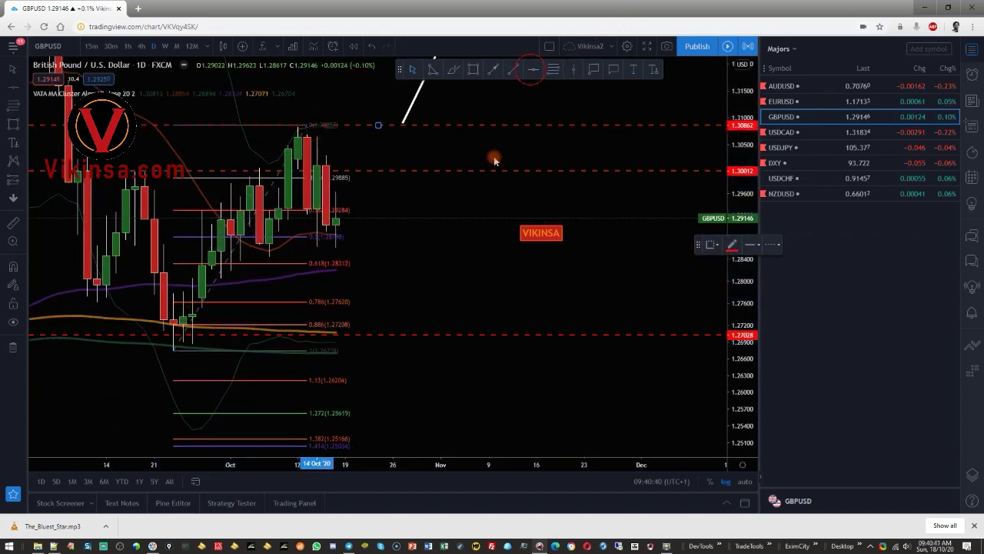
left_click(339, 303)
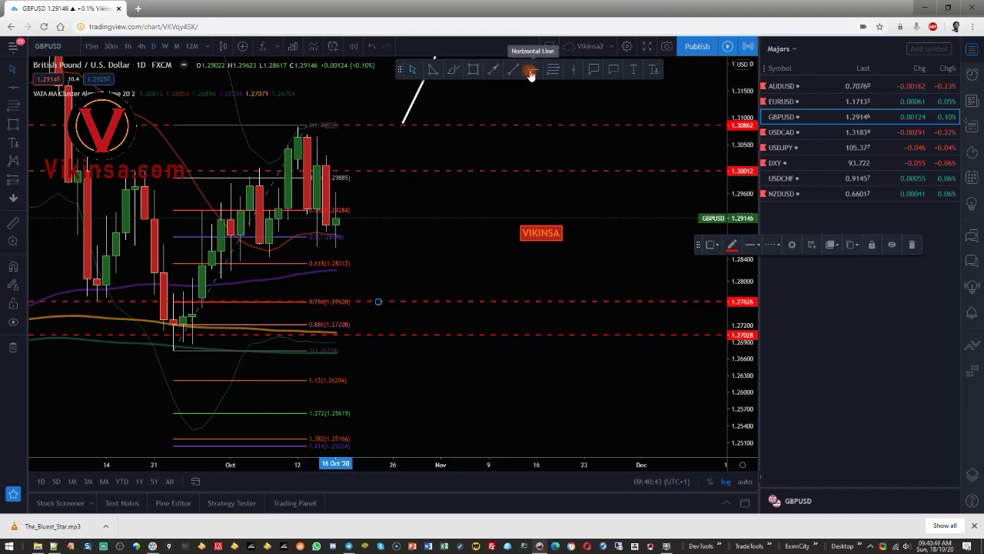
- Draw an arrow from the latest candle down to the purple moving average and place a horizontal line there at 1.28193
left_click(501, 71)
left_click(384, 234)
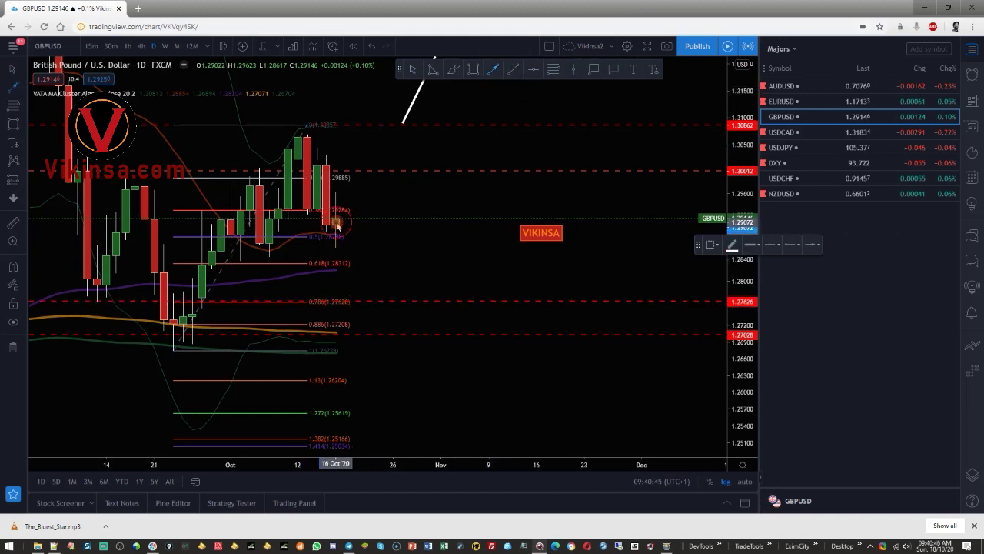
left_click(346, 265)
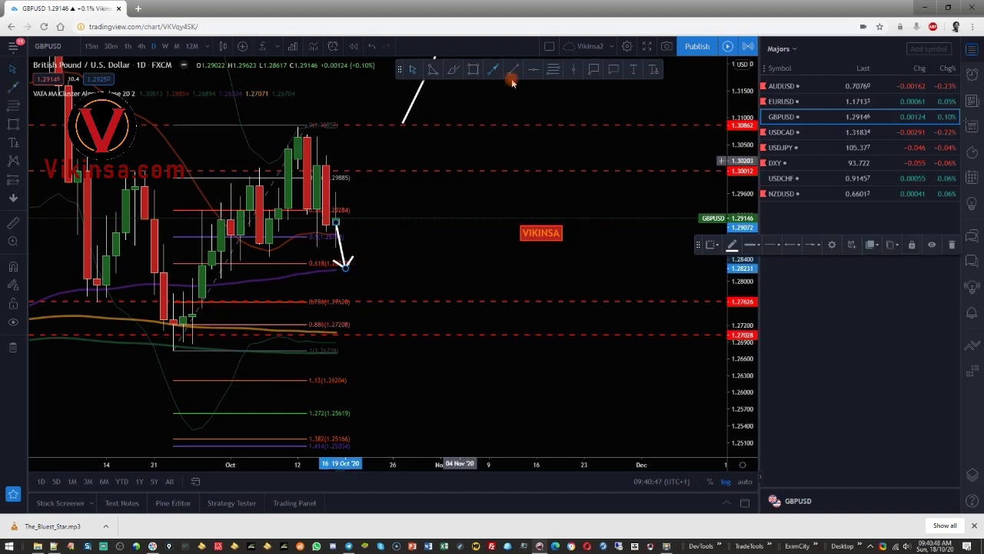
left_click(343, 266)
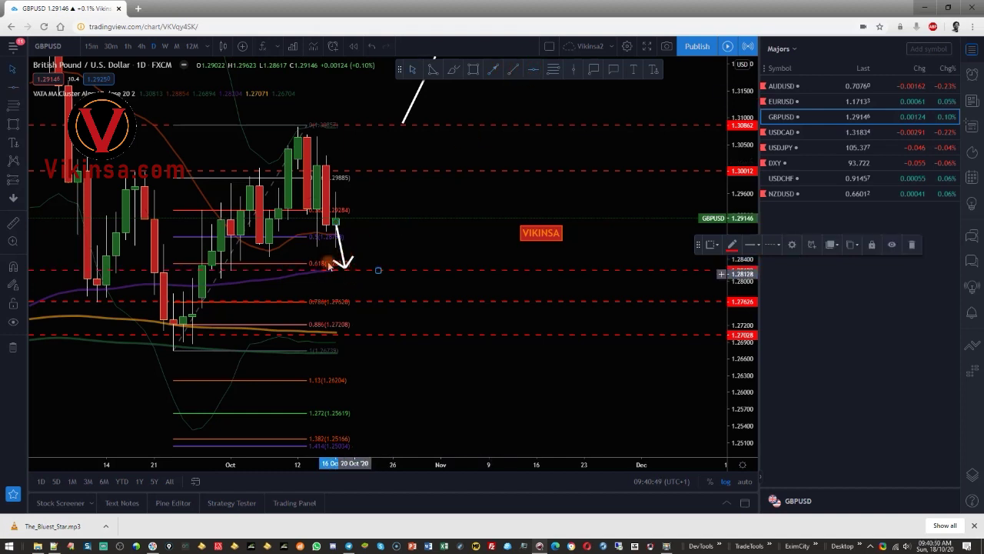
- Delete the Fibonacci retracement drawn from the late-September low
left_click(273, 189)
key("Delete")
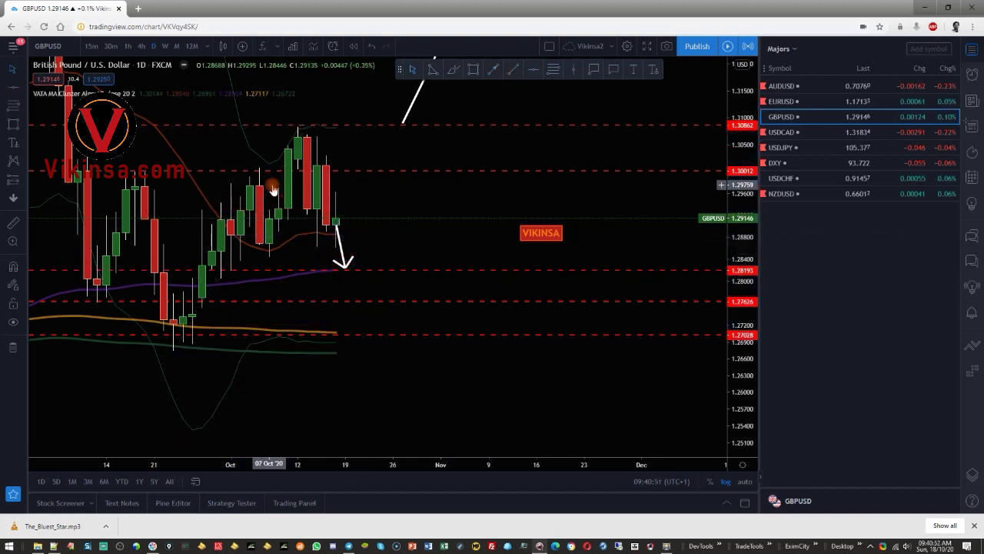
- Draw two downward arrows on the GBPUSD chart, from the 1.28193 line to the 1.27626 line and from there to the 1.27028 line
left_click(485, 72)
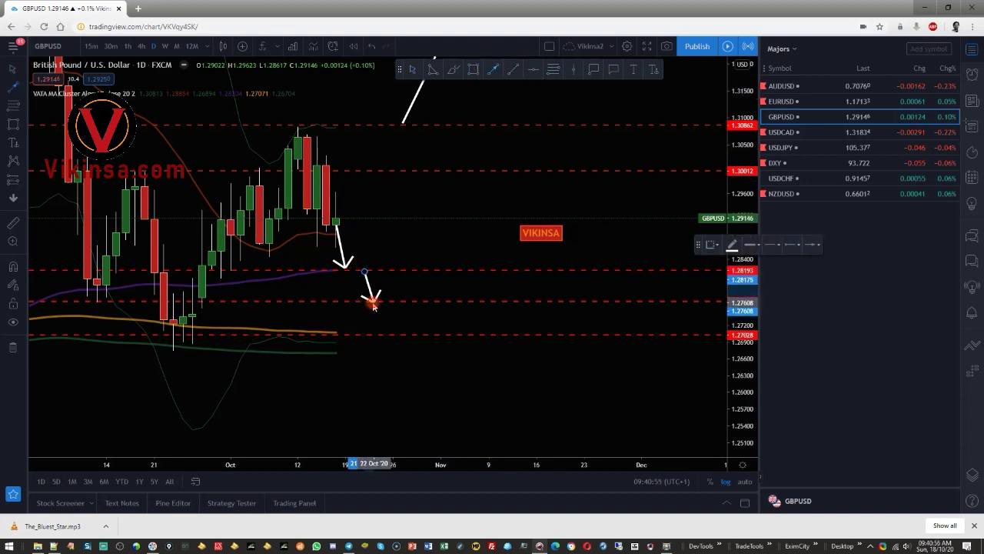
left_click_drag(372, 305, 373, 301)
left_click(495, 71)
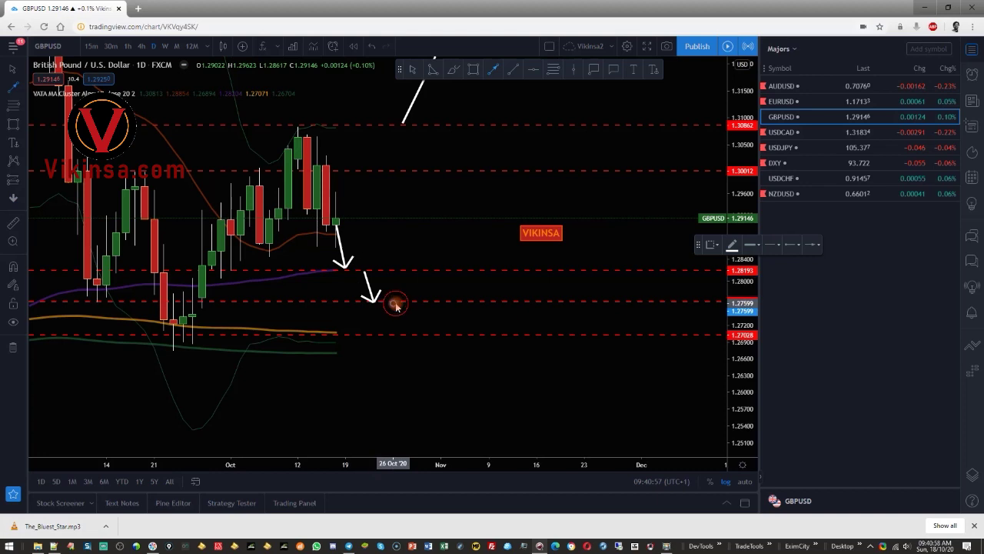
left_click(411, 336)
left_click(416, 388)
scroll(460, 352, "down", 4)
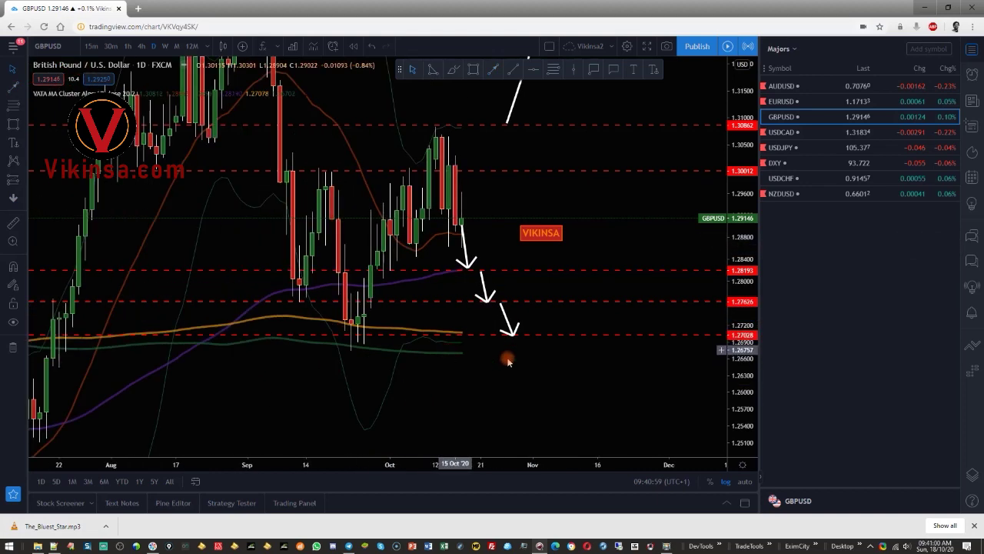
left_click_drag(518, 380, 501, 448)
left_click_drag(740, 229, 740, 287)
left_click_drag(643, 180, 549, 256)
left_click_drag(711, 157, 477, 340)
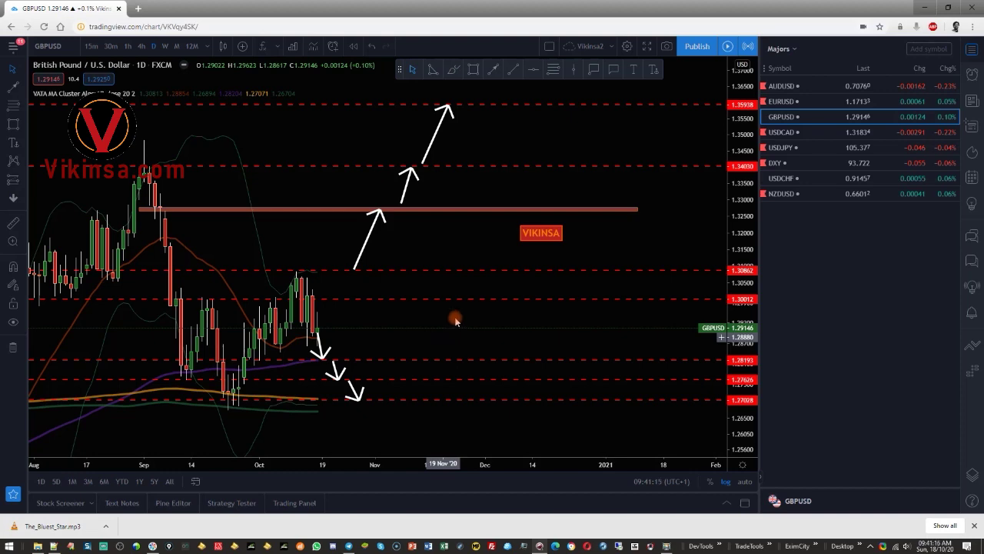
- Open the USDCAD daily chart and examine the price swings since August against the moving averages
left_click(781, 132)
scroll(516, 389, "down", 5)
left_click(13, 401)
scroll(560, 348, "up", 6)
left_click_drag(383, 278, 685, 230)
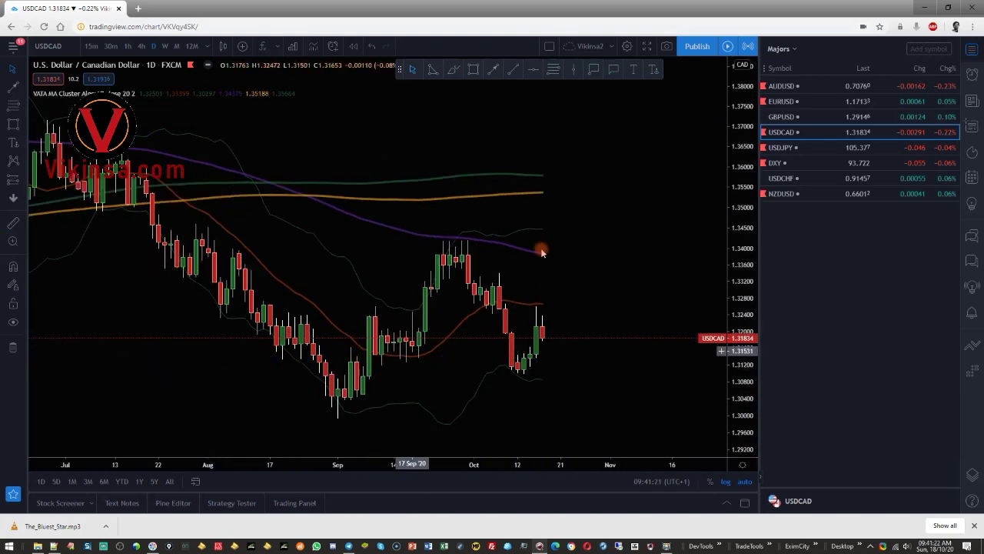
left_click_drag(613, 376, 508, 369)
left_click_drag(736, 392, 596, 244)
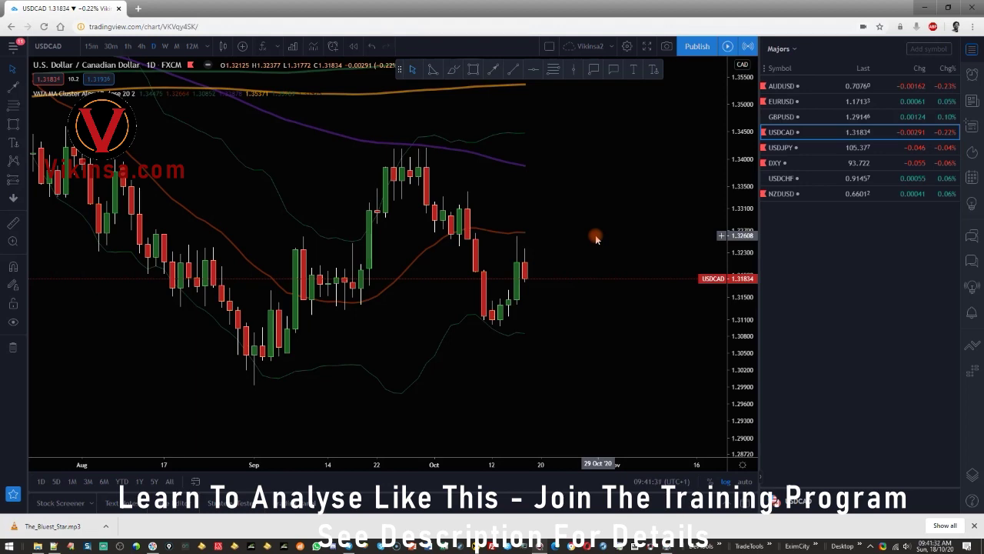
left_click_drag(602, 222, 591, 257)
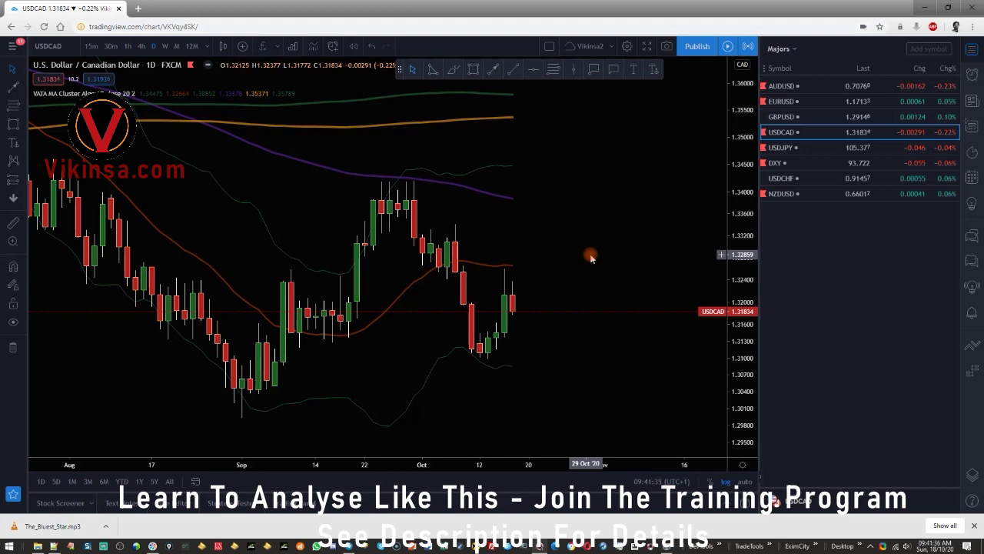
left_click_drag(590, 258, 549, 334)
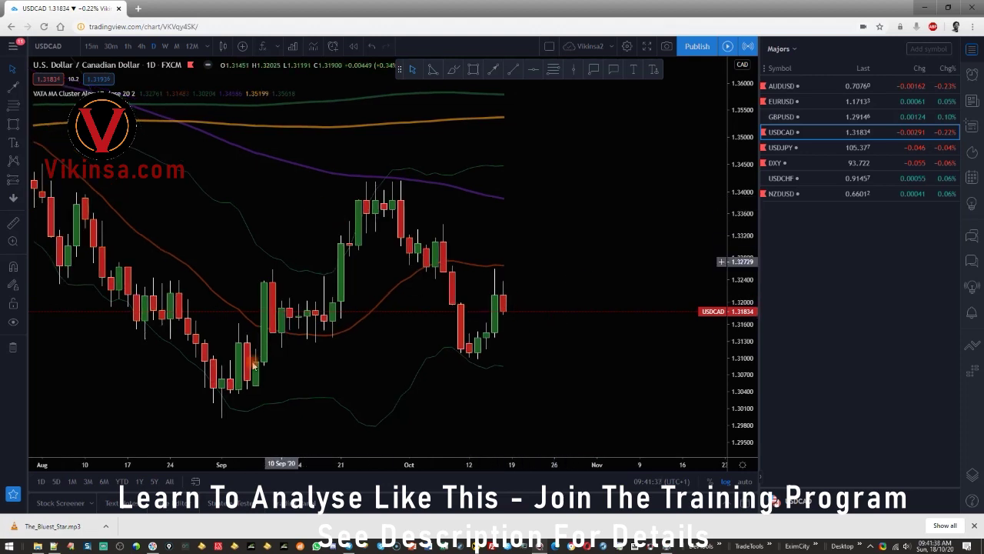
left_click_drag(356, 342, 566, 333)
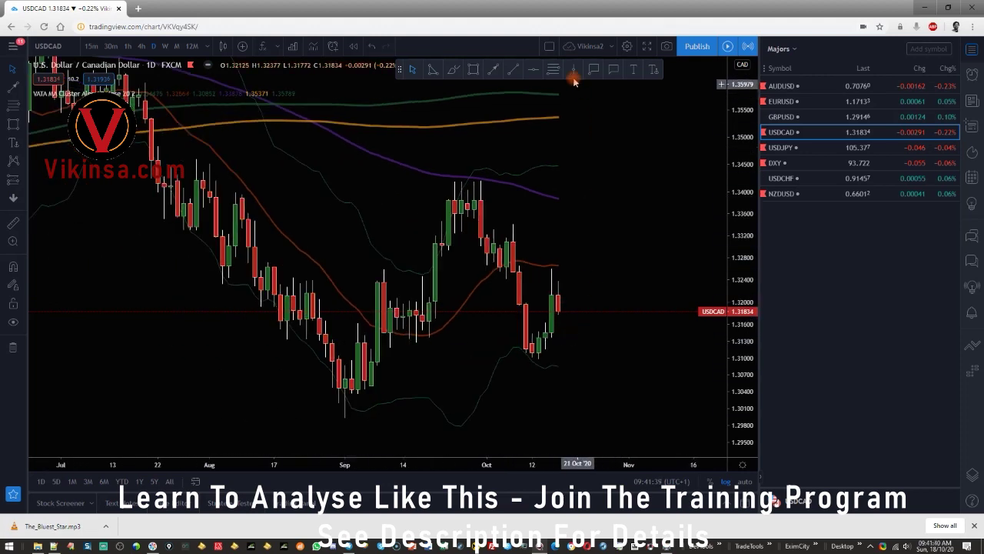
- Check USDCAD levels with a Fibonacci retracement from the 1 September low up to the late-September high, and delete the drawing
left_click(345, 419)
left_click(487, 180)
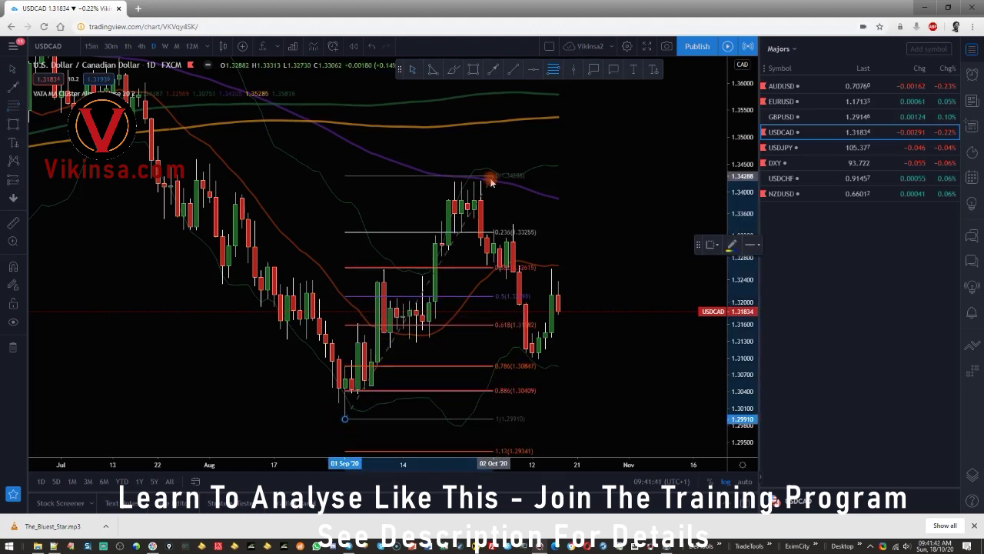
left_click_drag(590, 183, 635, 171)
scroll(646, 186, "down", 3)
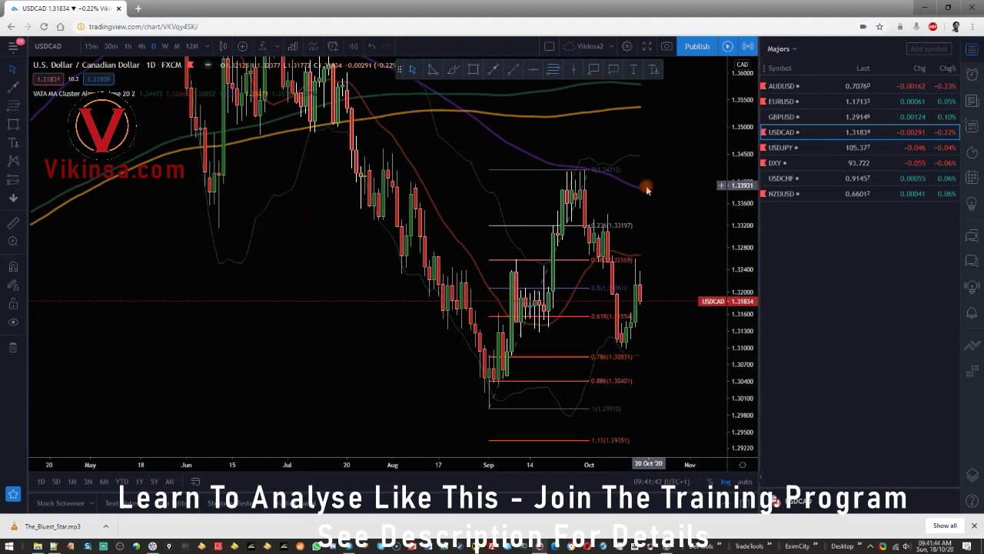
left_click_drag(716, 139, 281, 136)
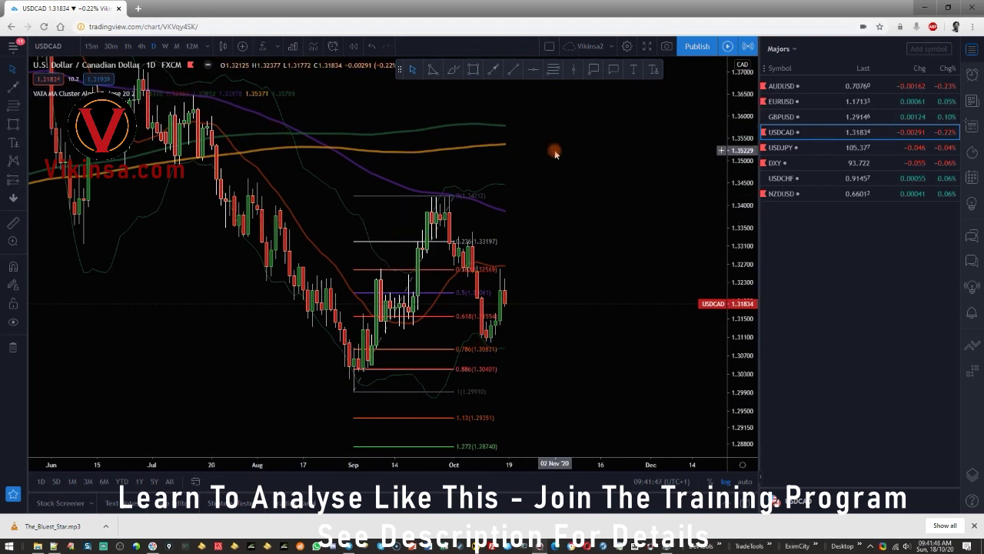
left_click(452, 208)
key("Delete")
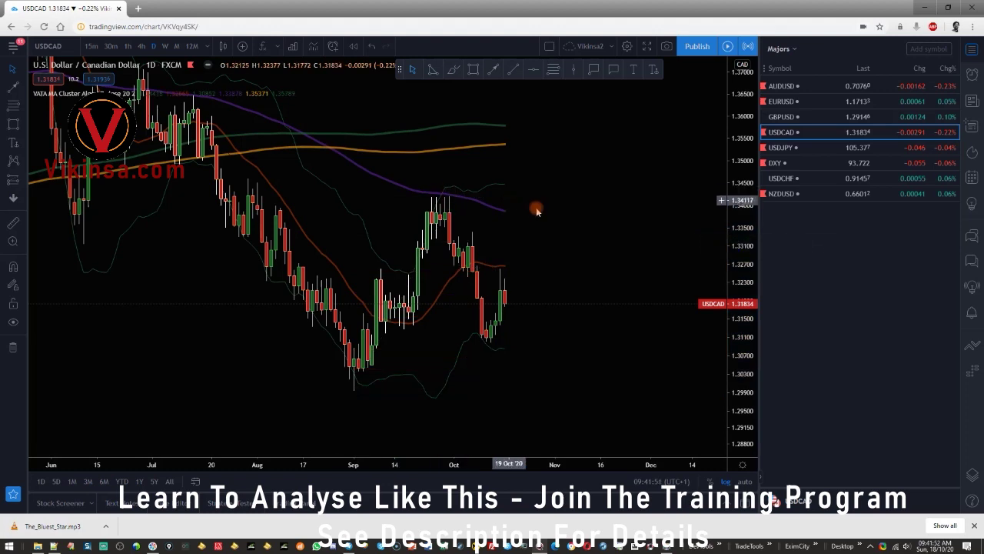
- Brush three arcs above the USDCAD early-September, late-September and mid-October peaks to mark a head-and-shoulders shape
scroll(599, 185, "up", 3)
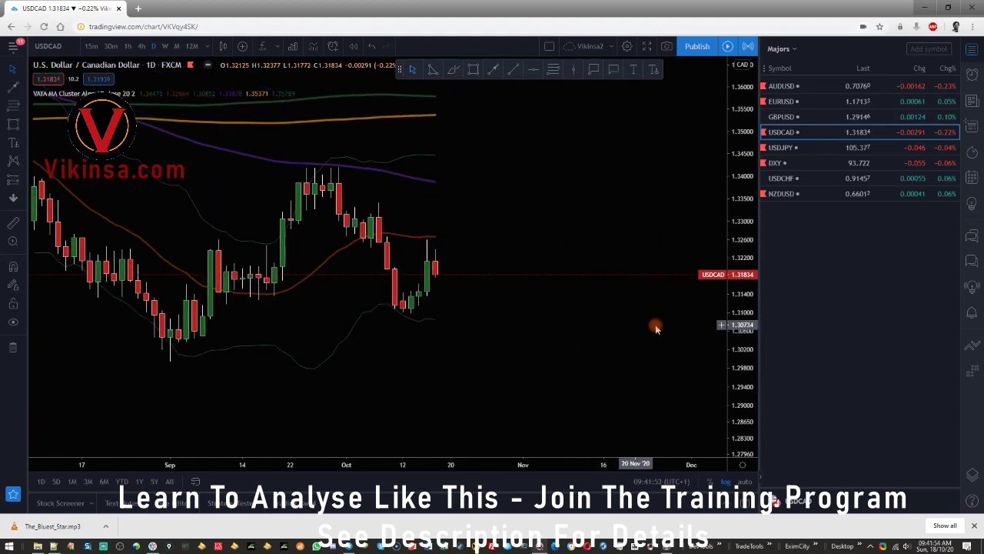
left_click_drag(543, 348, 598, 335)
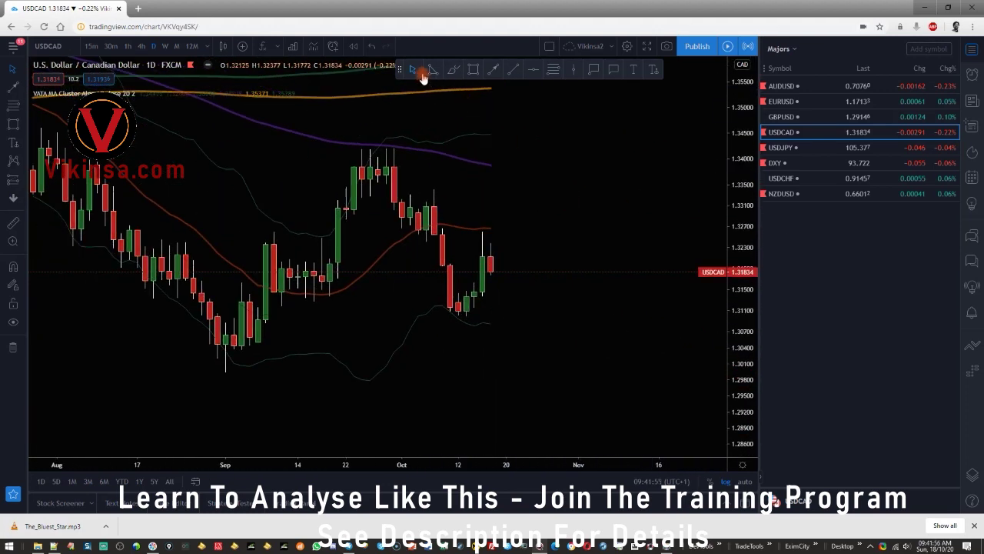
left_click(452, 71)
left_click_drag(253, 234, 313, 220)
left_click_drag(347, 145, 419, 129)
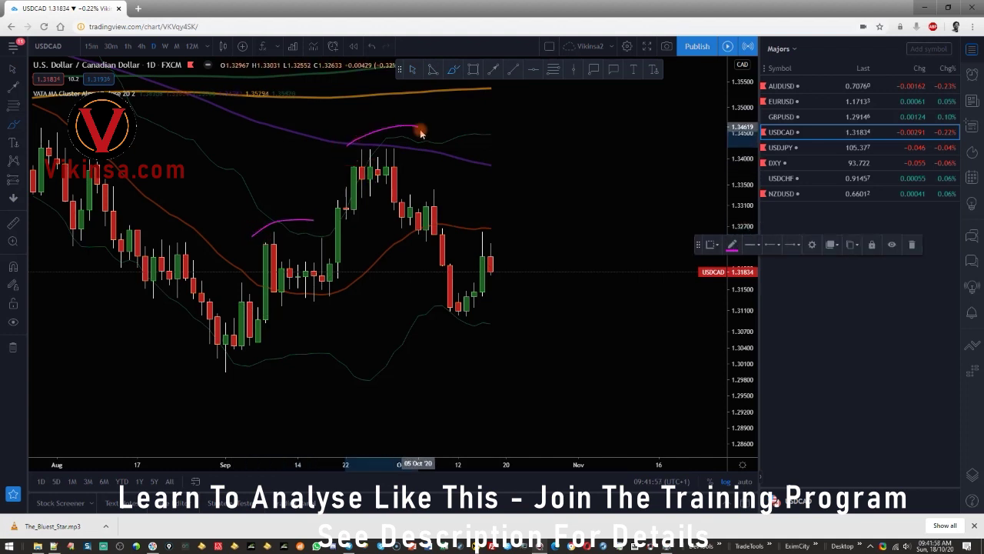
left_click_drag(457, 228, 531, 227)
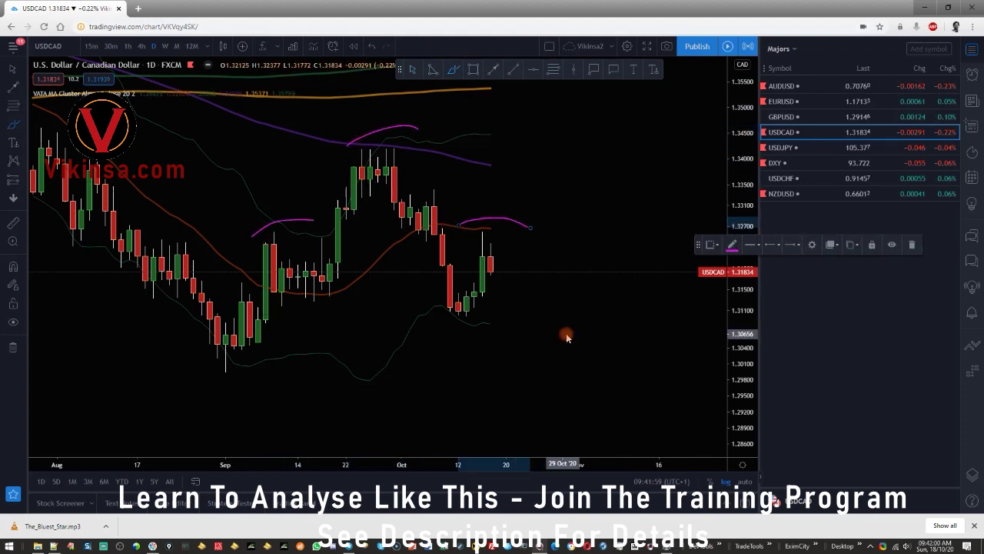
scroll(426, 380, "down", 2)
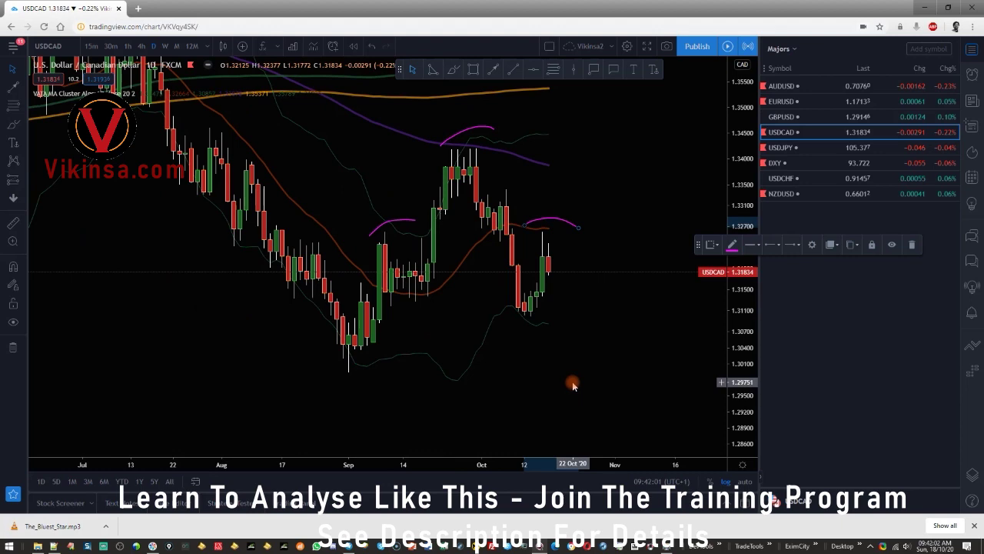
left_click_drag(534, 400, 514, 226)
left_click_drag(615, 242, 584, 378)
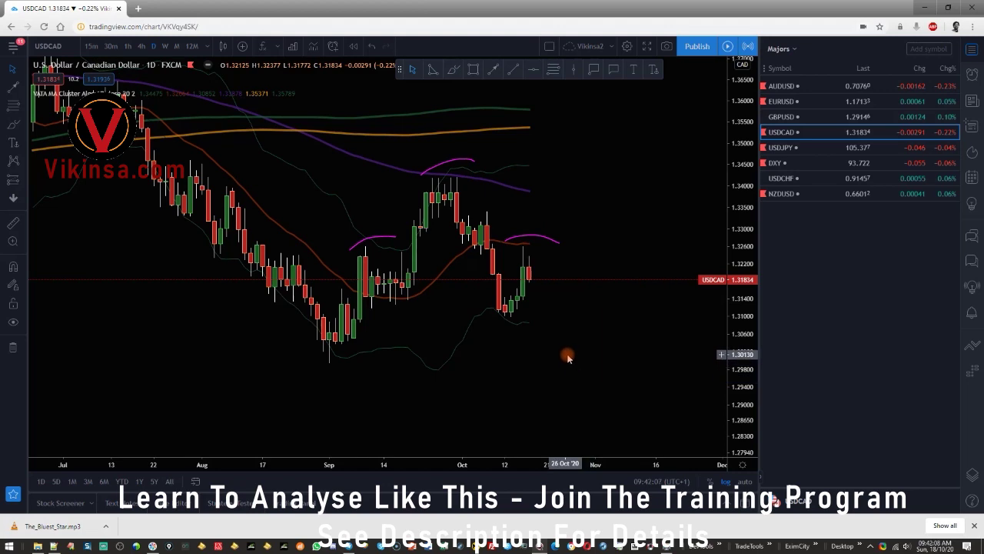
left_click_drag(565, 355, 505, 377)
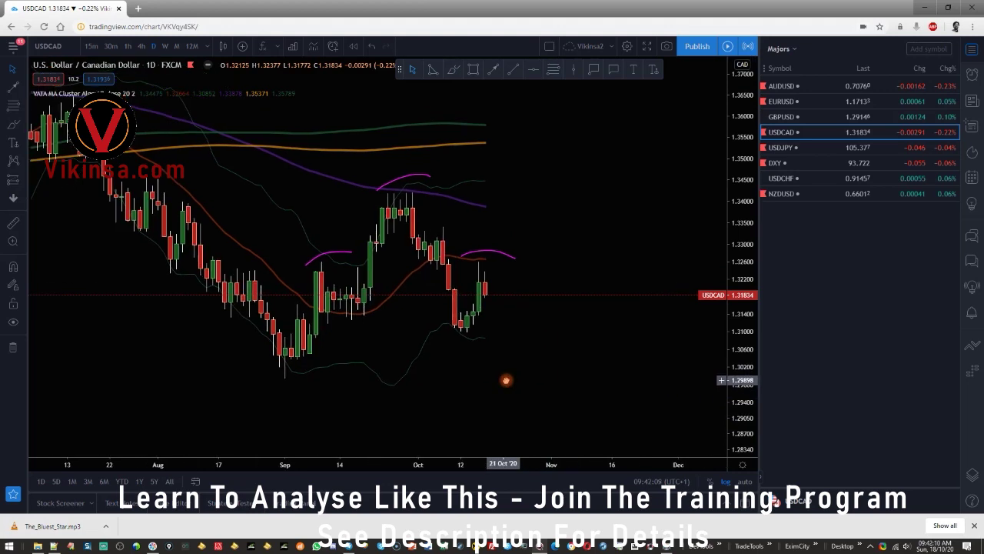
- Open the USDJPY chart and set its timeframe to 4 hours
left_click(799, 146)
scroll(581, 272, "up", 5)
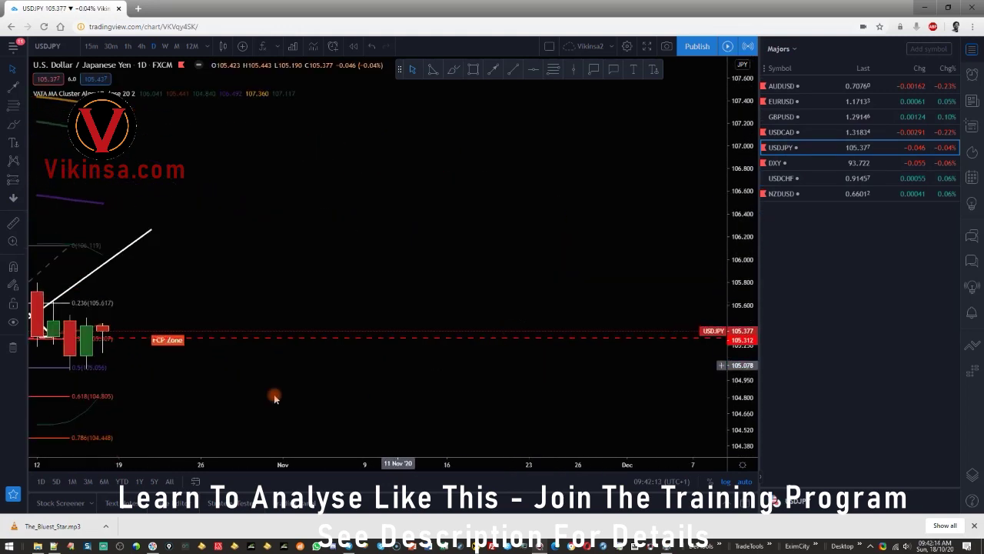
left_click_drag(274, 400, 575, 334)
left_click(139, 46)
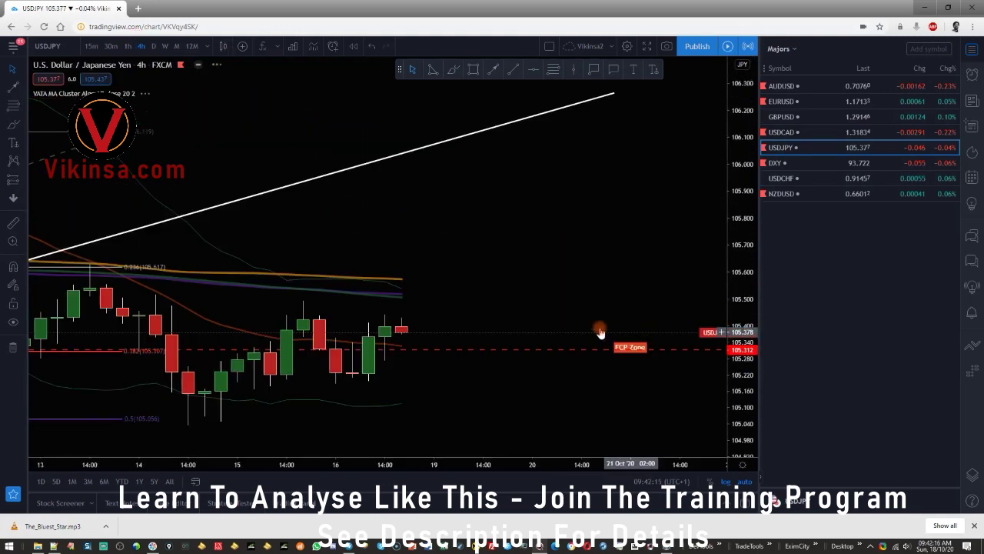
- Examine the USDJPY 4-hour candles around the FCP Zone line, the moving averages and the mid-October swings
scroll(581, 319, "down", 5)
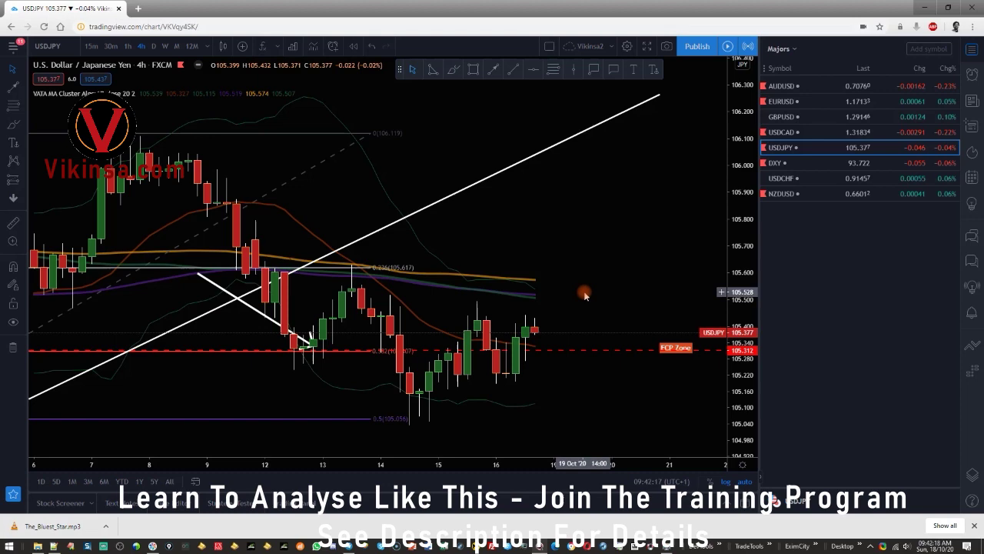
scroll(587, 295, "down", 2)
left_click_drag(740, 395, 741, 323)
left_click_drag(624, 248, 630, 206)
scroll(630, 205, "up", 3)
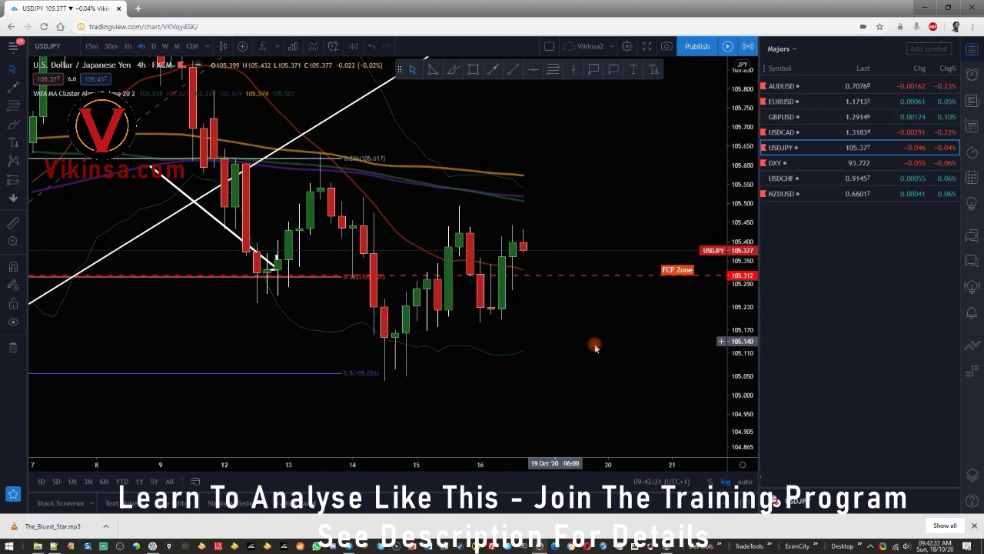
scroll(626, 336, "down", 3)
left_click_drag(744, 117, 742, 132)
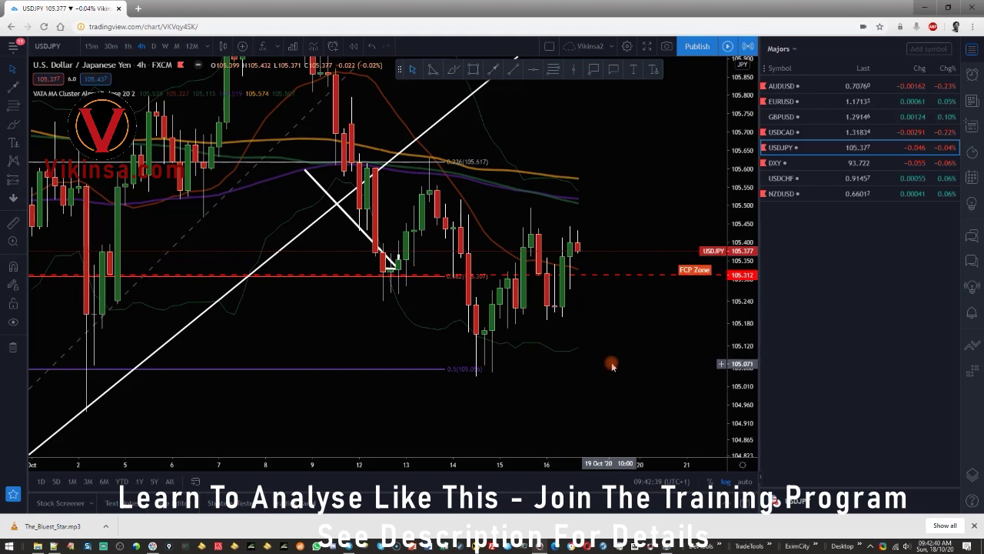
left_click_drag(613, 366, 543, 387)
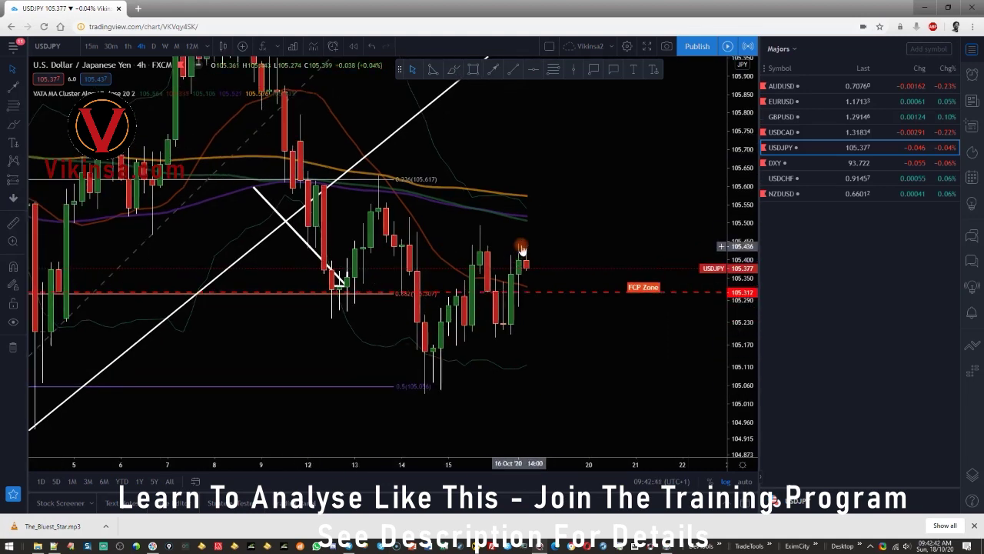
left_click_drag(598, 213, 544, 230)
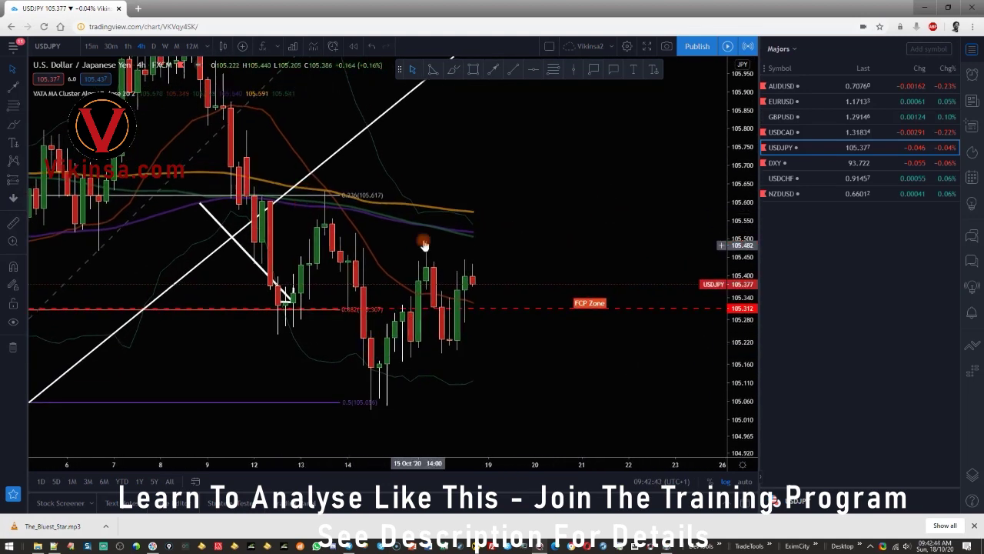
- Place horizontal lines at 105.574 on the yellow moving average and at 105.495 on the 15 October high
key("alt+h")
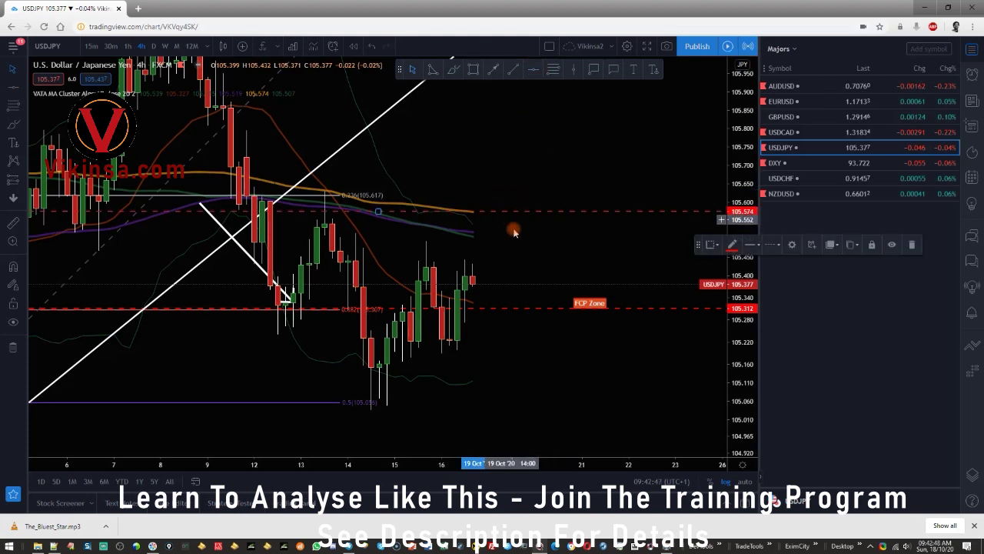
left_click(508, 228)
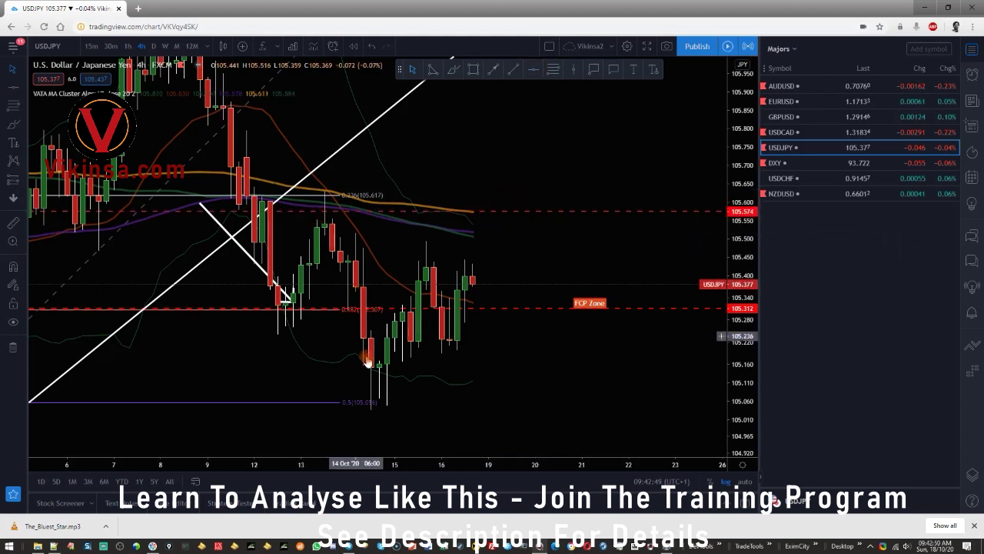
left_click(537, 70)
left_click(431, 241)
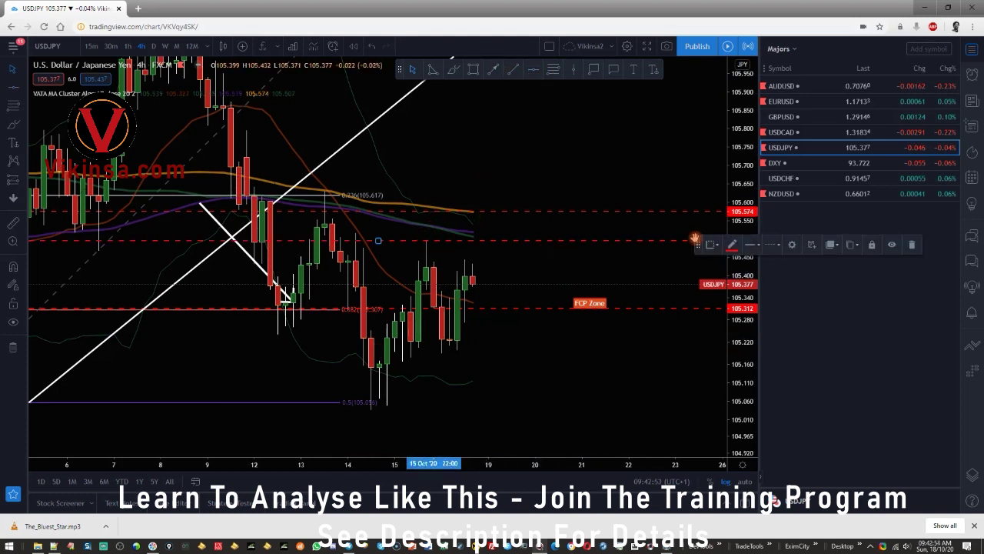
left_click_drag(698, 243, 669, 124)
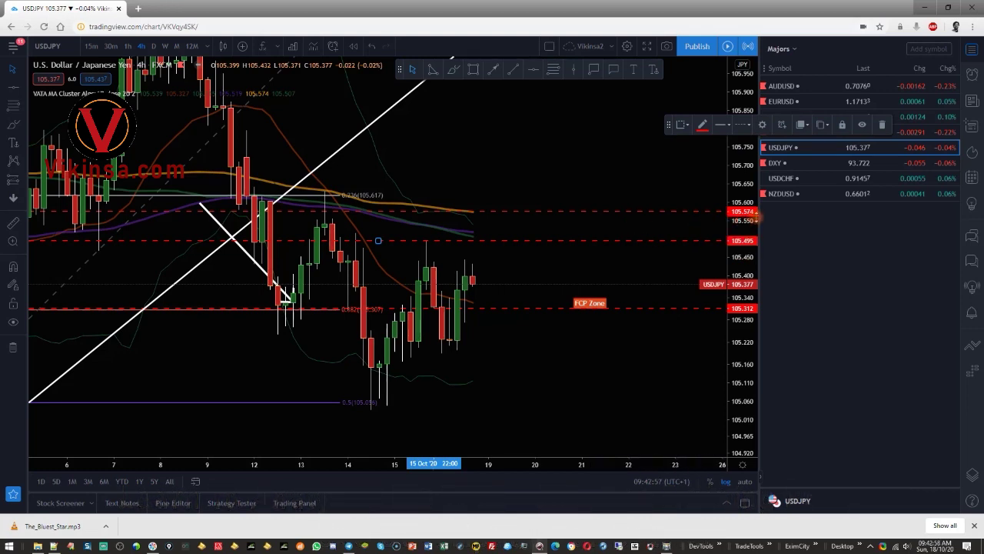
left_click(524, 349)
- Draw a Fibonacci retracement from the 14 October low up to the 15 October high on the USDJPY chart
left_click_drag(543, 410, 529, 339)
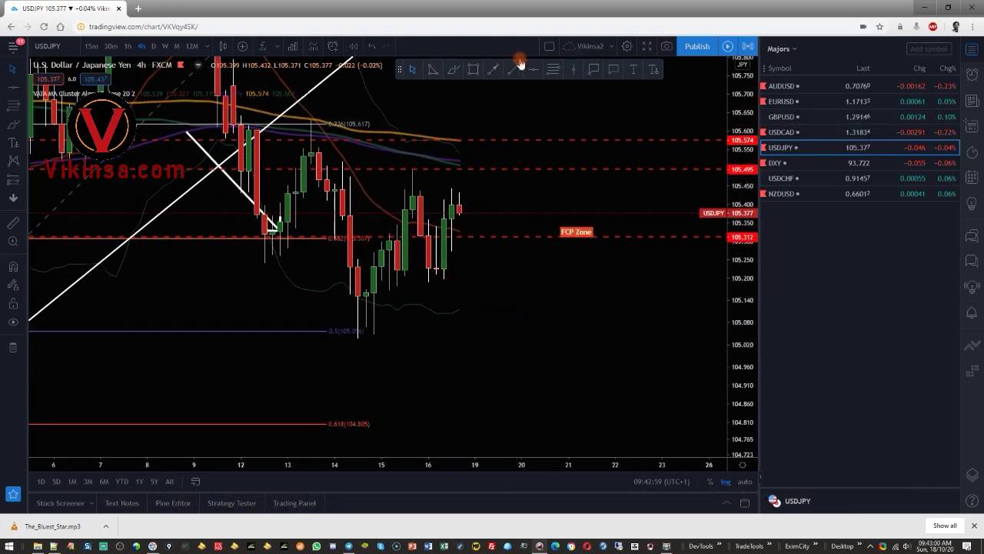
left_click(554, 70)
left_click(356, 336)
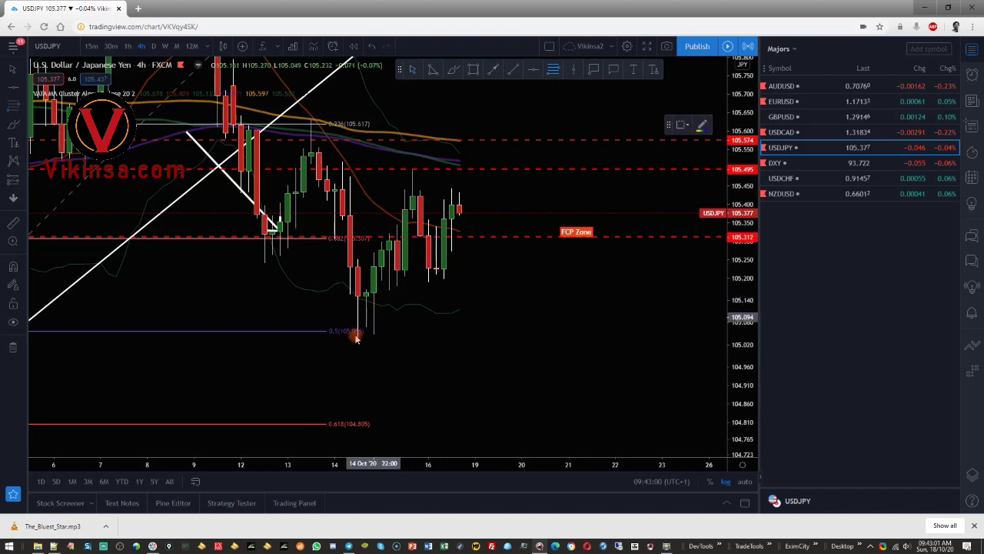
left_click(433, 169)
left_click(595, 310)
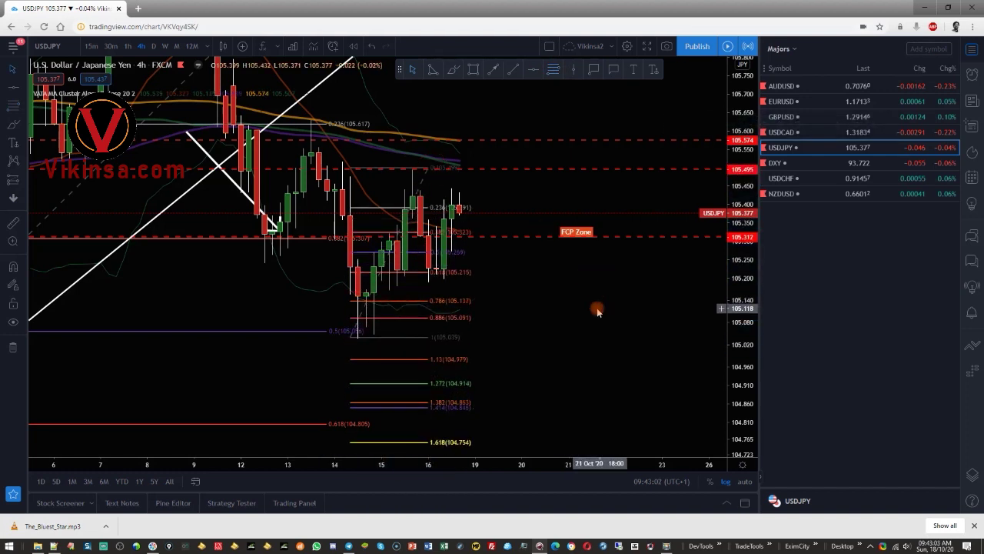
- Place horizontal lines on the new retracement's 0.618 level at 105.217 and on its 0.786 level
left_click(528, 70)
left_click(466, 271)
left_click(536, 70)
left_click(452, 299)
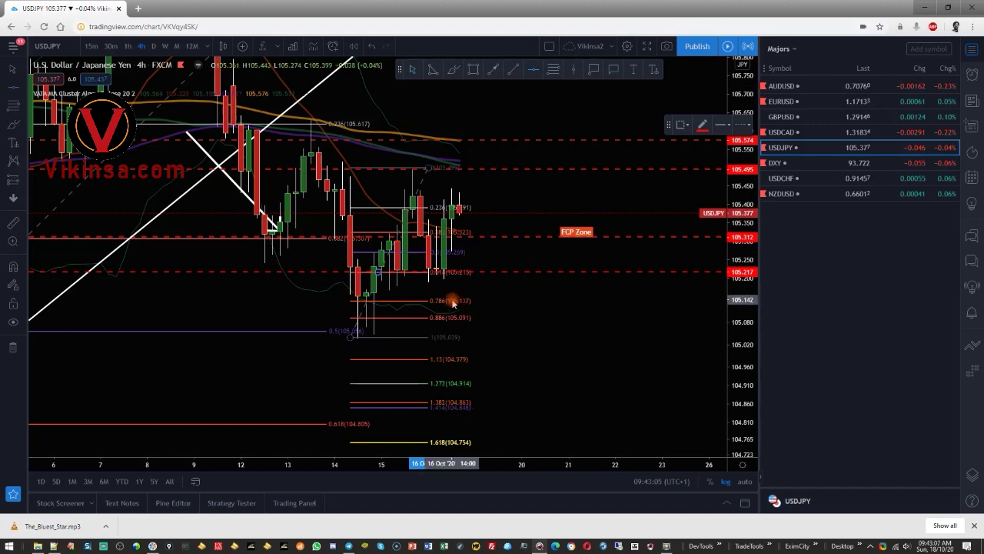
- Delete the 14–15 October Fibonacci retracement, the white arrow and the rising white trend line from the USDJPY chart
left_click(422, 180)
key("Delete")
scroll(588, 431, "up", 1)
left_click_drag(488, 365, 475, 398)
left_click(172, 210)
key("Delete")
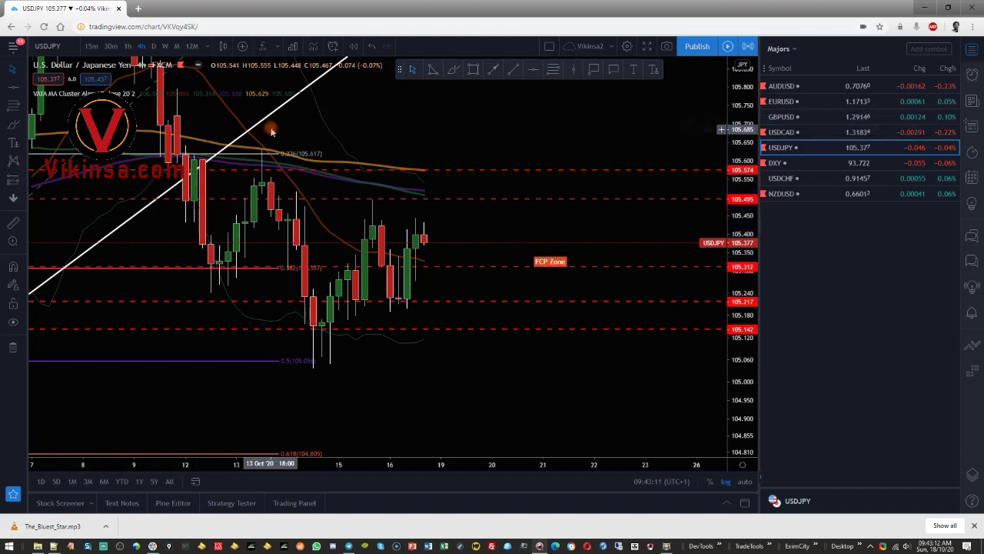
left_click(271, 117)
key("Delete")
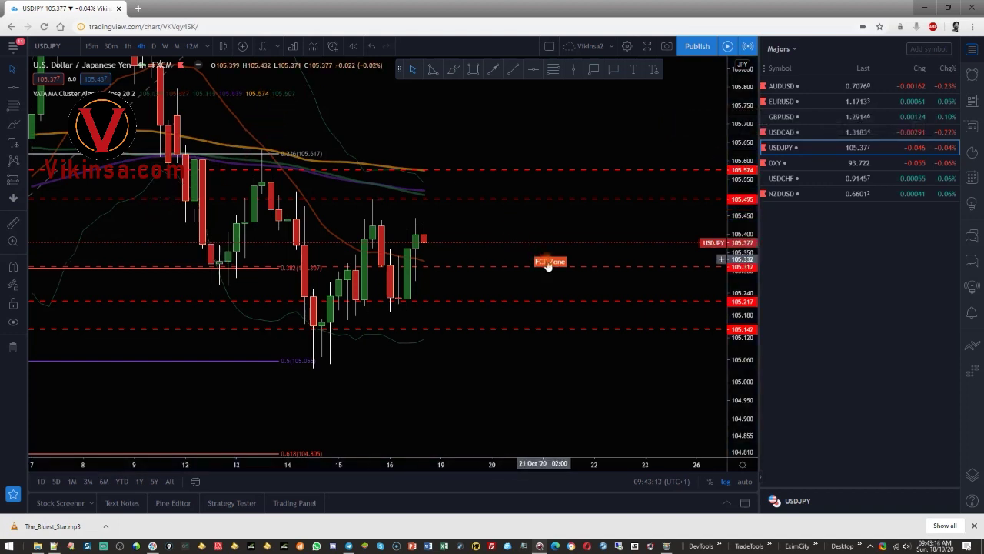
- Move the FCP Zone label above the 105.312 line and add an anchored text reading VIKINSA in the empty area to its right
left_click_drag(547, 262, 542, 236)
left_click(655, 73)
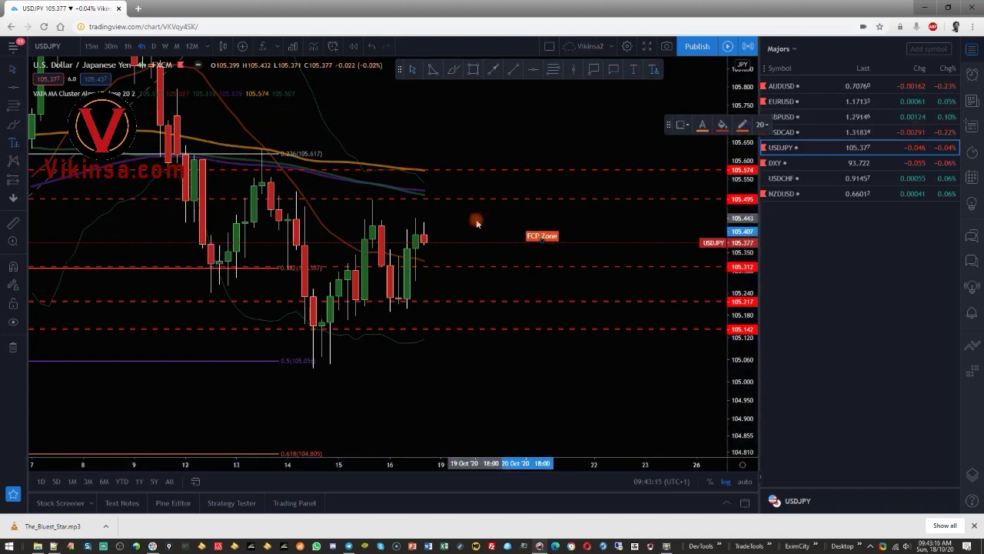
left_click(475, 220)
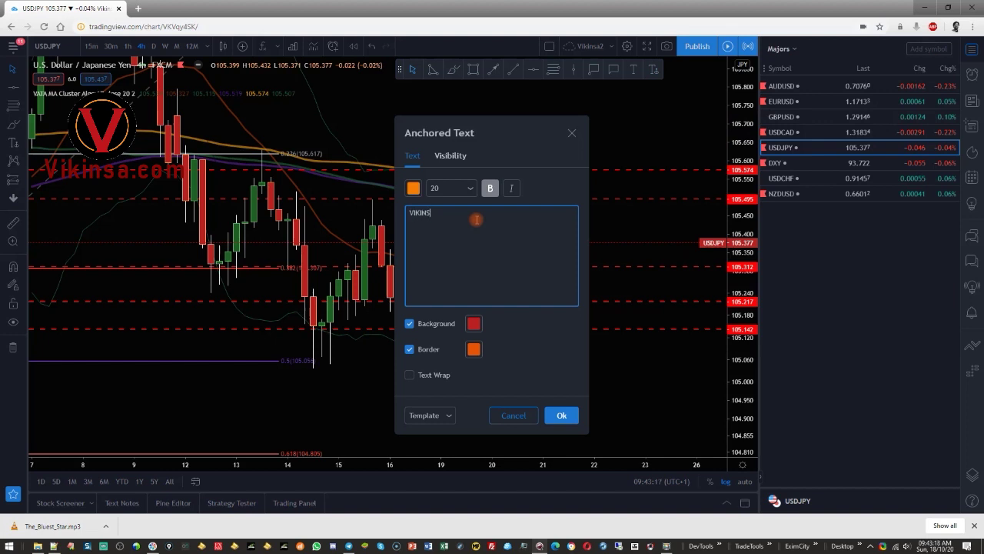
left_click(565, 418)
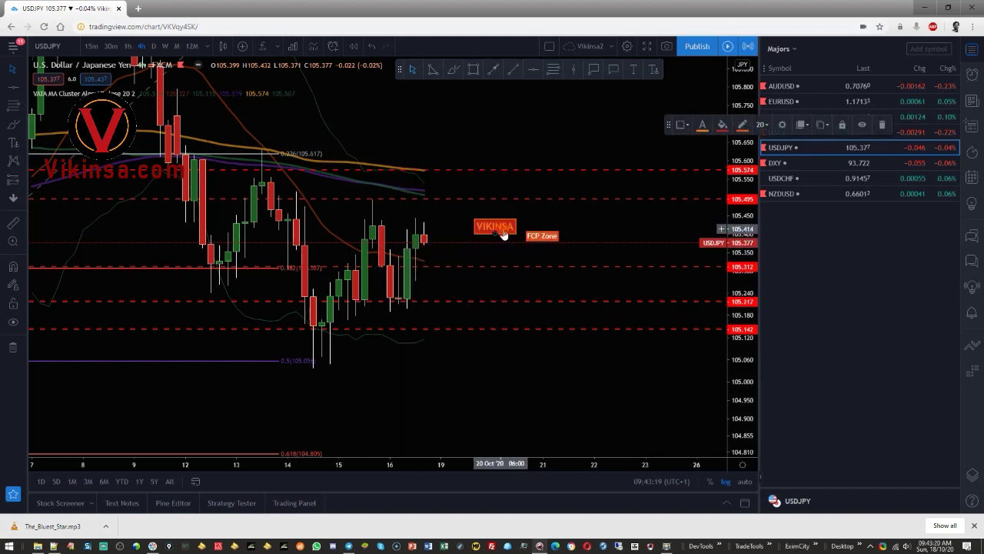
left_click_drag(504, 233, 589, 225)
left_click(504, 392)
- Draw two white arrows beside the latest candle, one up to the 105.495 line and one down to the 105.312 line
scroll(508, 397, "up", 2)
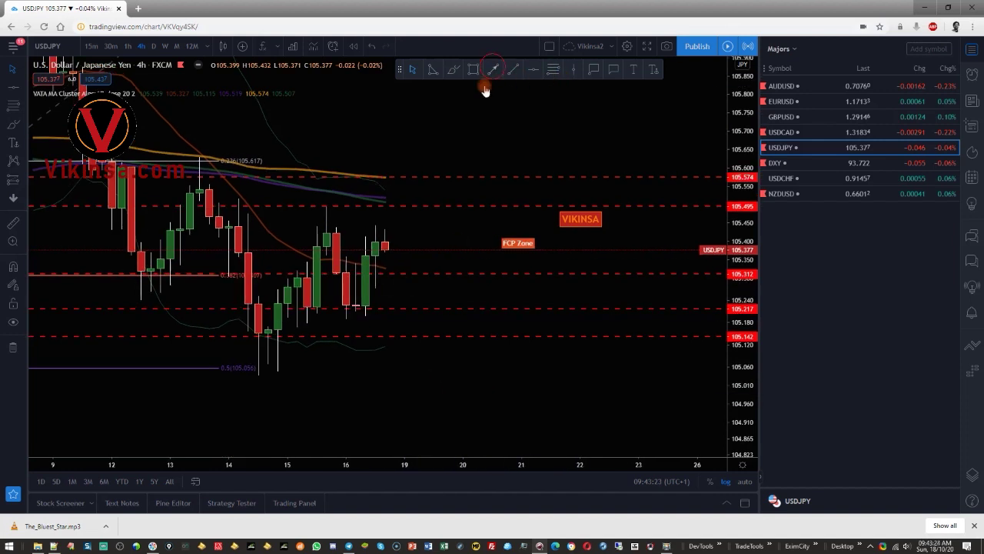
left_click(392, 237)
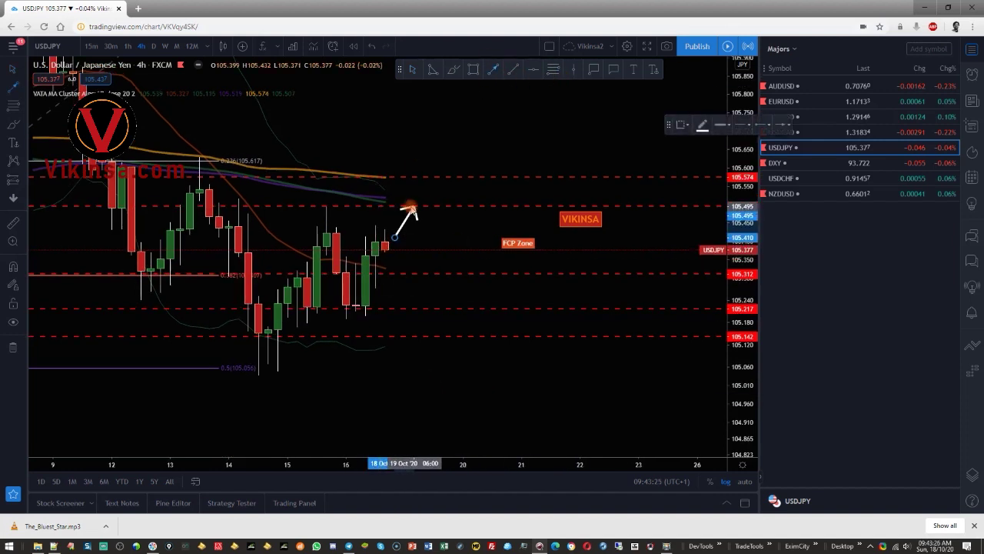
left_click(411, 209)
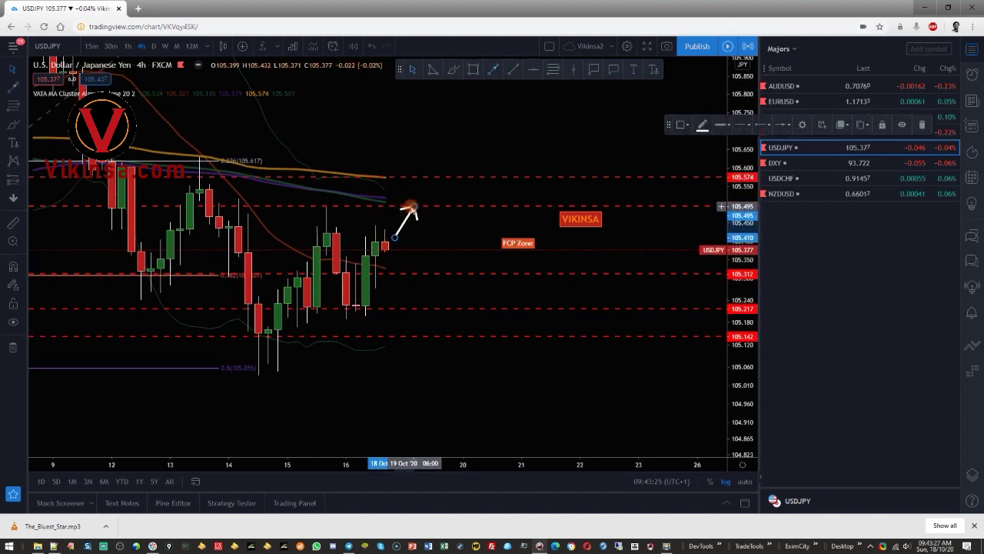
left_click(496, 73)
left_click(393, 241)
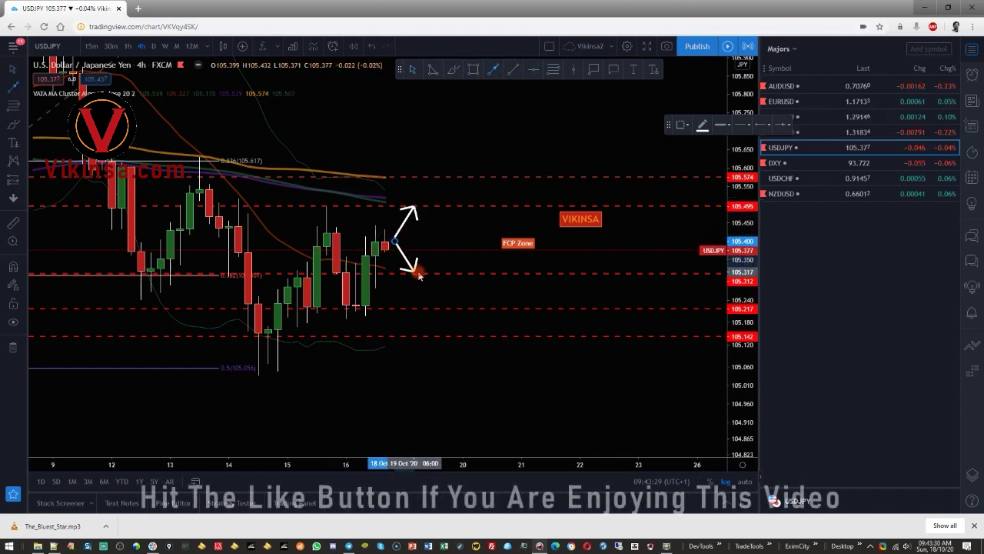
left_click(417, 273)
- Continue the projections with an arrow from 105.495 past the 105.574 line and downward arrows to the 105.217 and 105.142 lines
left_click(496, 70)
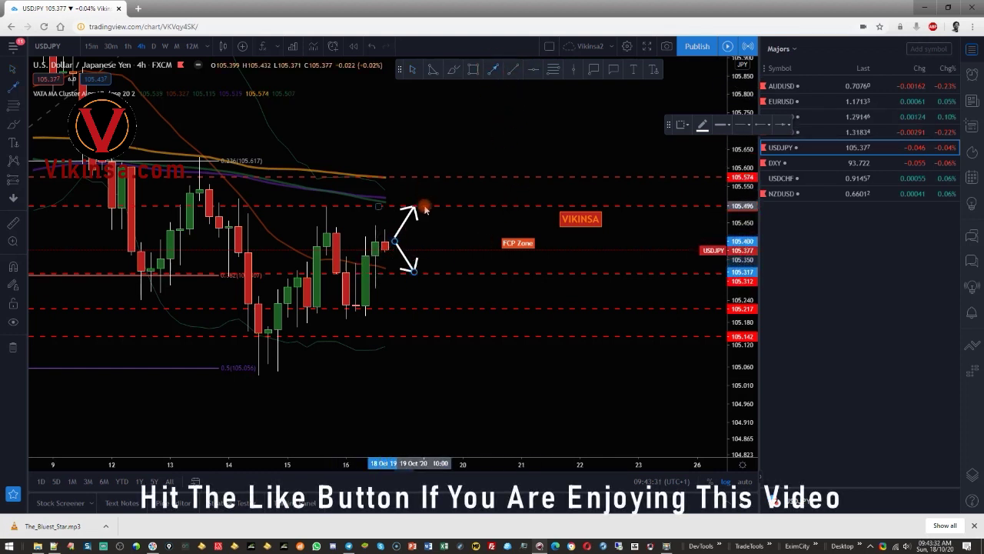
left_click_drag(425, 210, 442, 186)
left_click(443, 175)
left_click(496, 67)
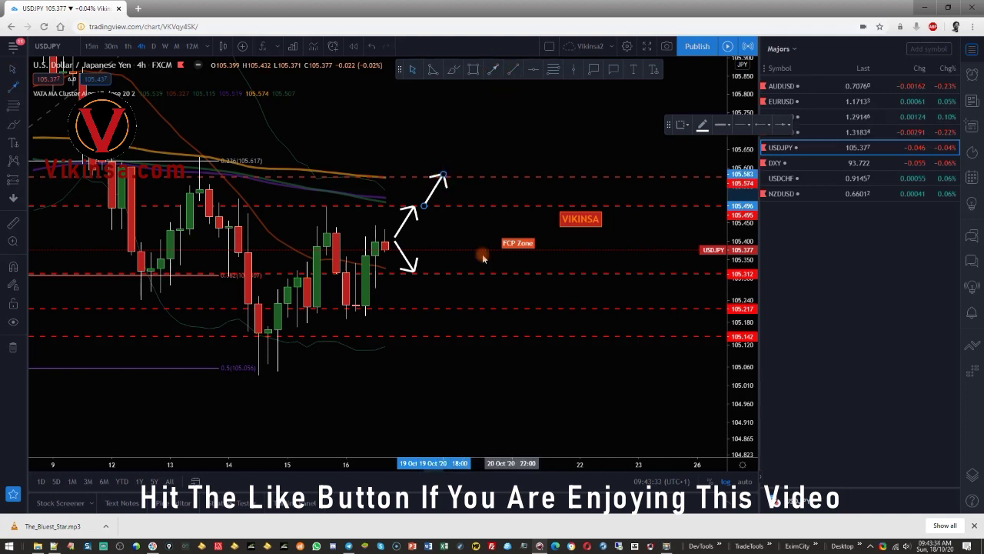
left_click_drag(436, 276, 481, 338)
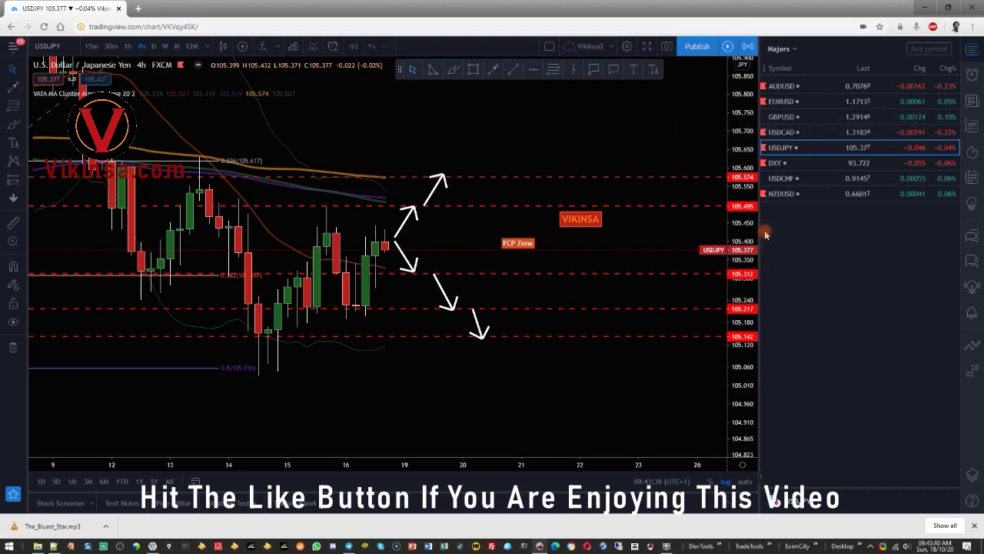
- Open the USDCHF chart from the watchlist and set it to the weekly timeframe
left_click(781, 178)
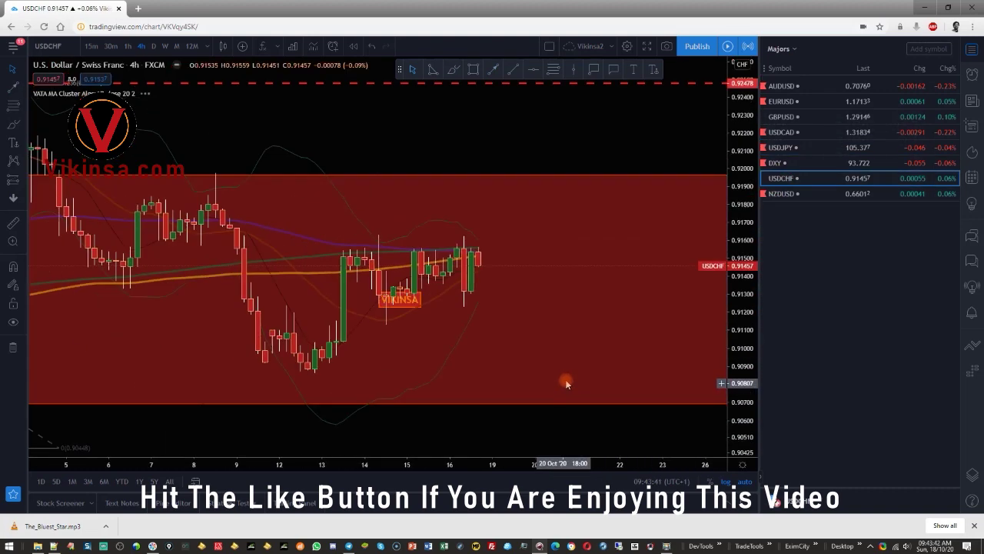
scroll(566, 383, "down", 6)
left_click(165, 47)
scroll(569, 369, "up", 5)
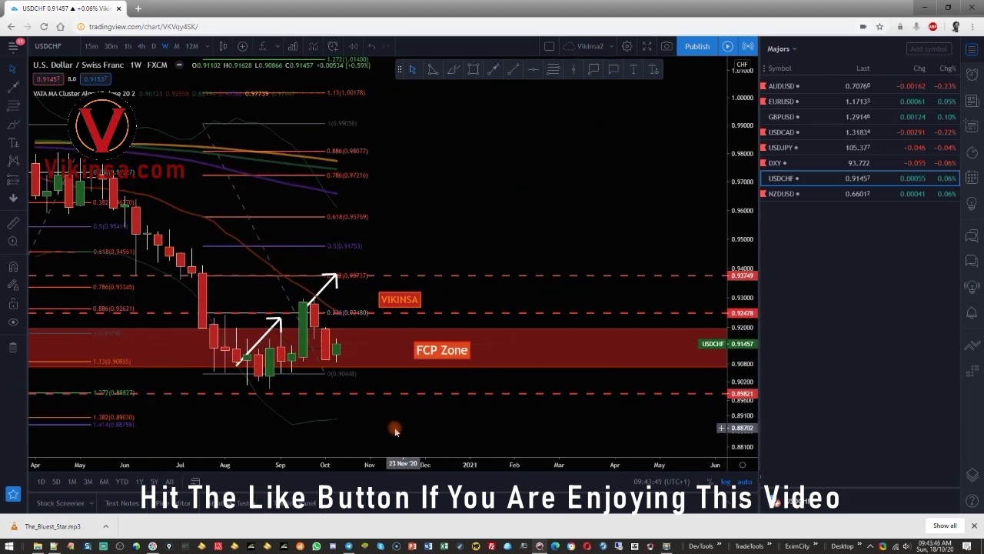
- Move the VIKINSA label on the USDCHF weekly chart into the empty space beyond the latest candles and Fibonacci levels
left_click_drag(396, 431, 492, 436)
left_click(454, 299)
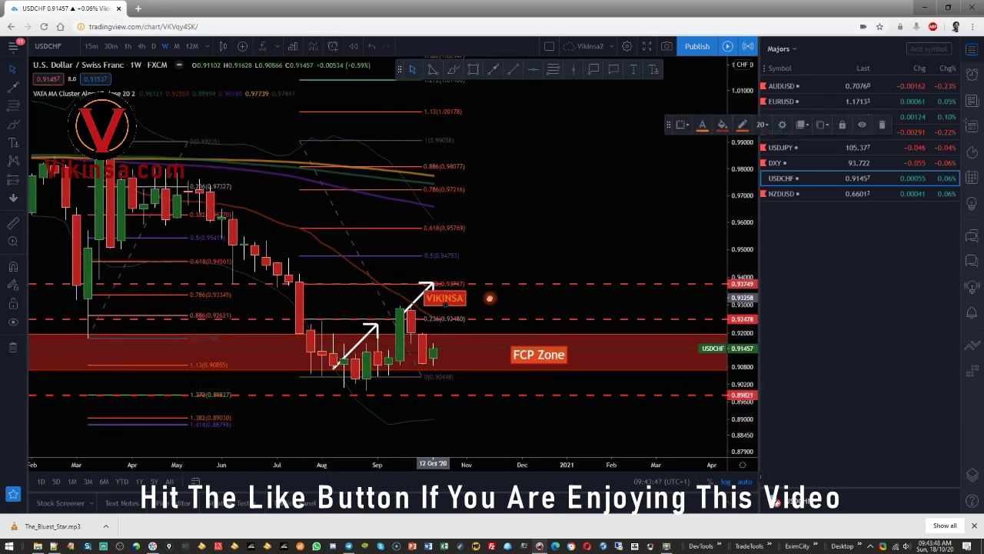
left_click_drag(490, 298, 514, 295)
scroll(455, 388, "up", 1)
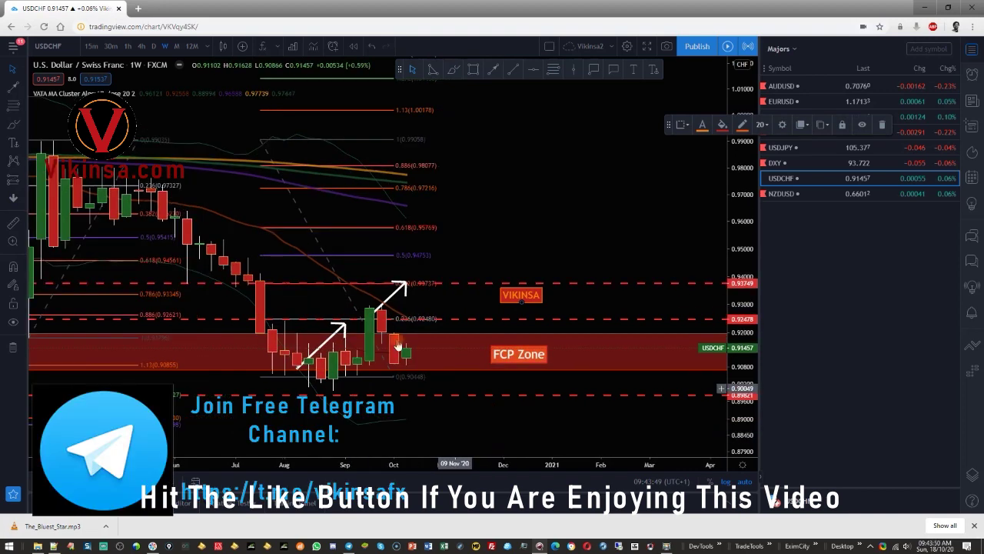
scroll(398, 346, "up", 2)
left_click_drag(741, 417, 745, 369)
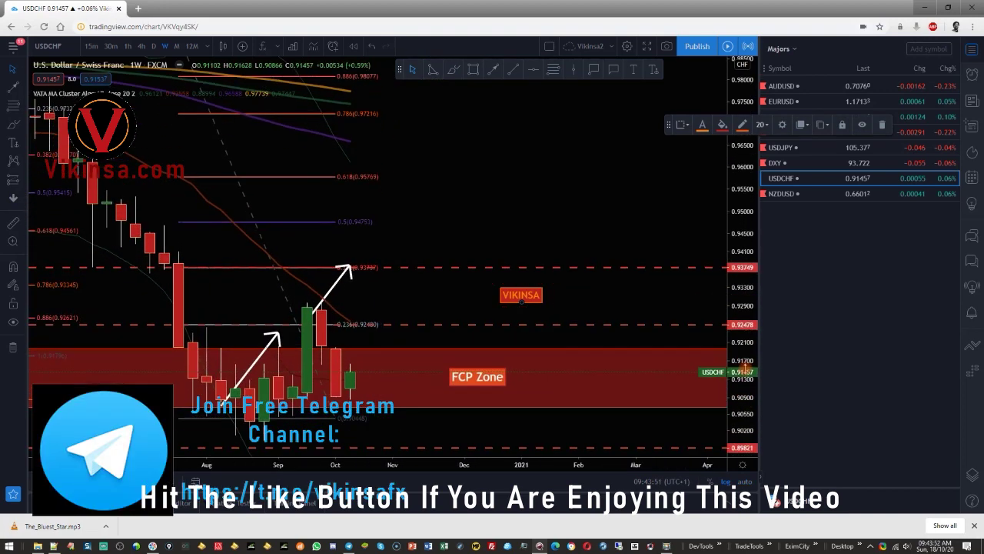
left_click_drag(421, 275, 509, 229)
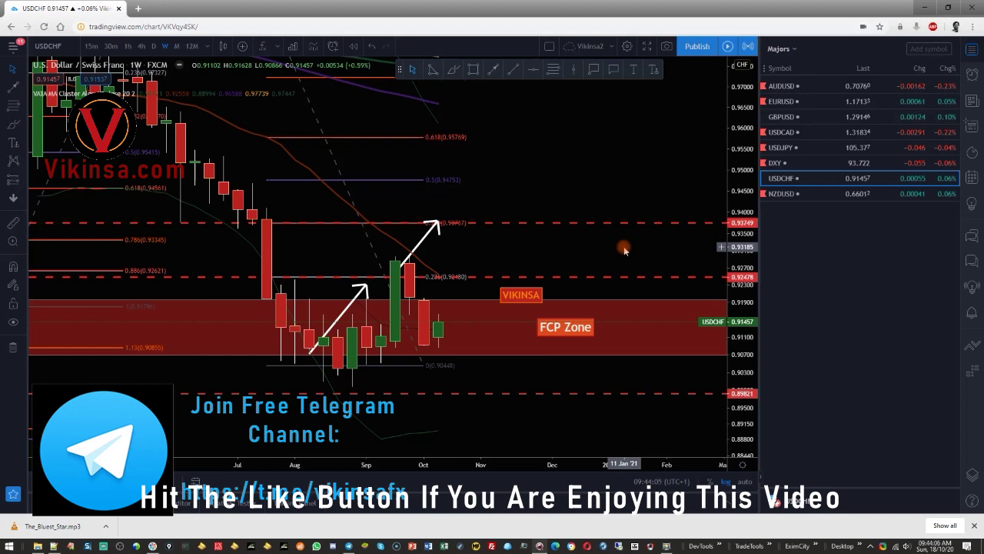
- Open the EURUSD 4-hour chart and examine the latest candles against the 1.17771 and 1.16921 lines and the projection arrows
left_click(783, 103)
scroll(631, 296, "down", 5)
left_click_drag(599, 316, 338, 301)
left_click(142, 46)
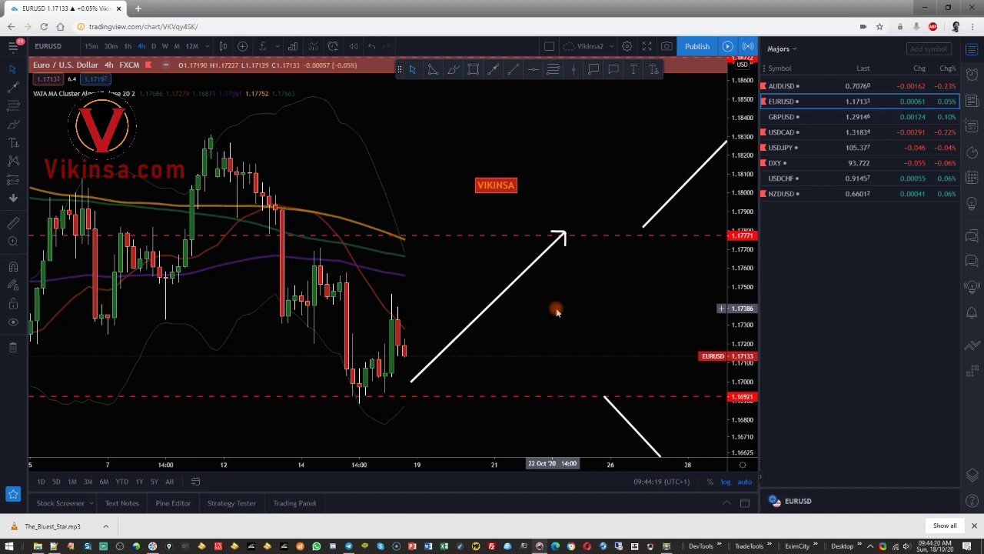
left_click_drag(742, 174, 744, 206)
left_click_drag(580, 323, 476, 314)
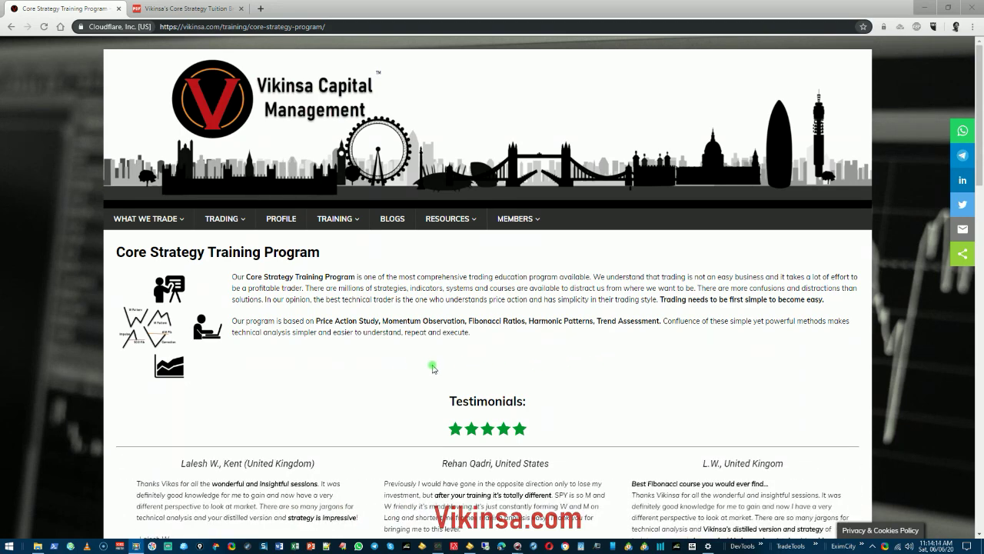
- Switch to the Vikinsa website and review its Core Strategy Training Program page, training options and the tuition fees in the brochure PDF
mouse_move(333, 220)
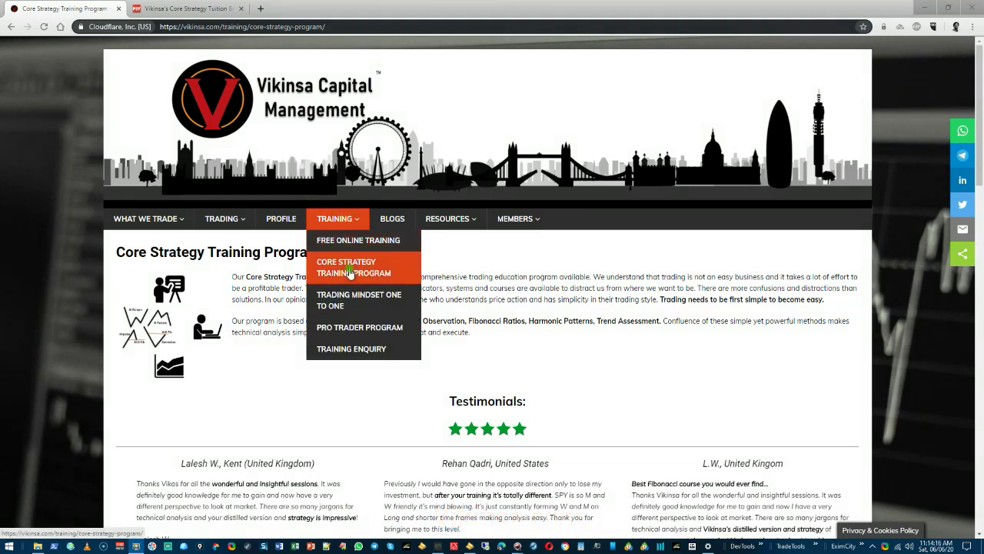
scroll(694, 292, "down", 4)
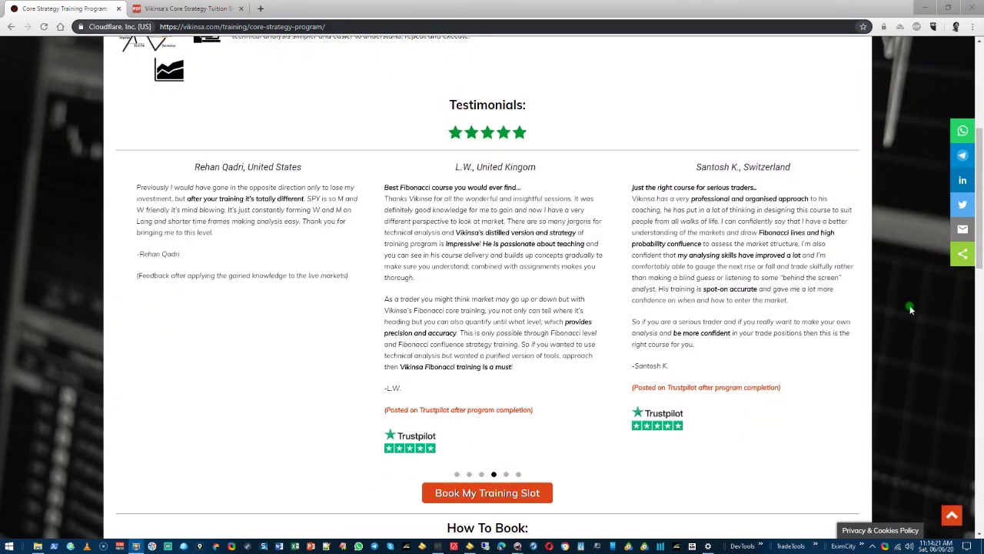
scroll(911, 309, "down", 4)
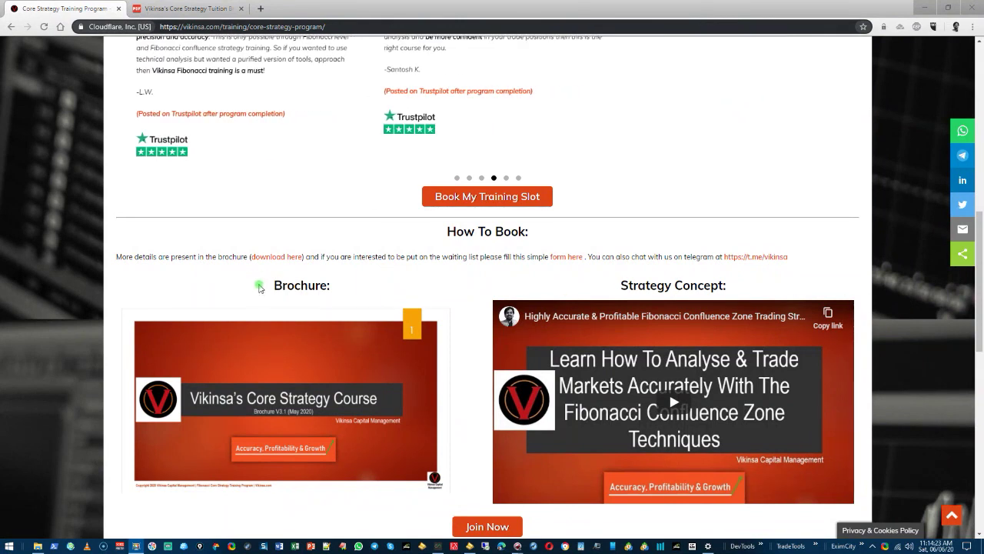
left_click(186, 9)
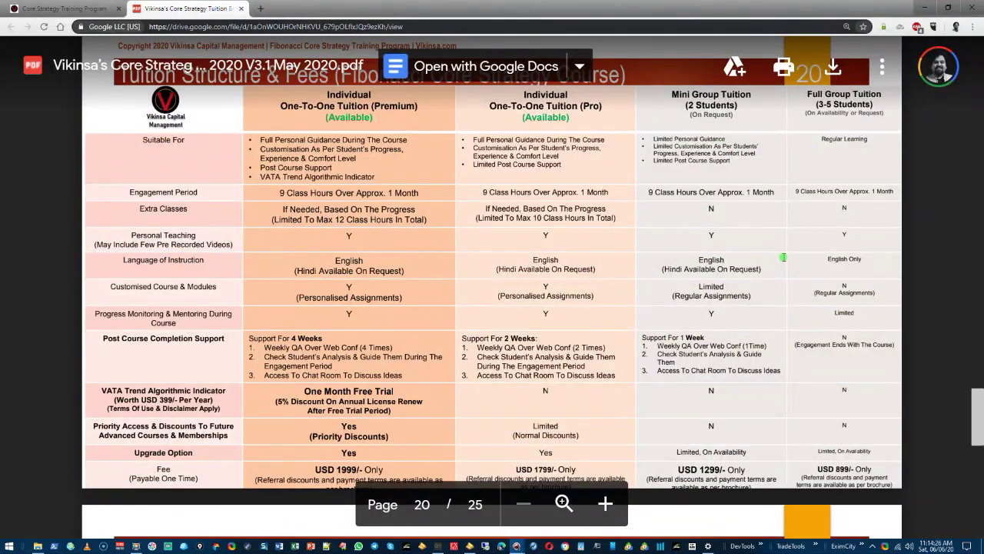
left_click_drag(976, 419, 977, 278)
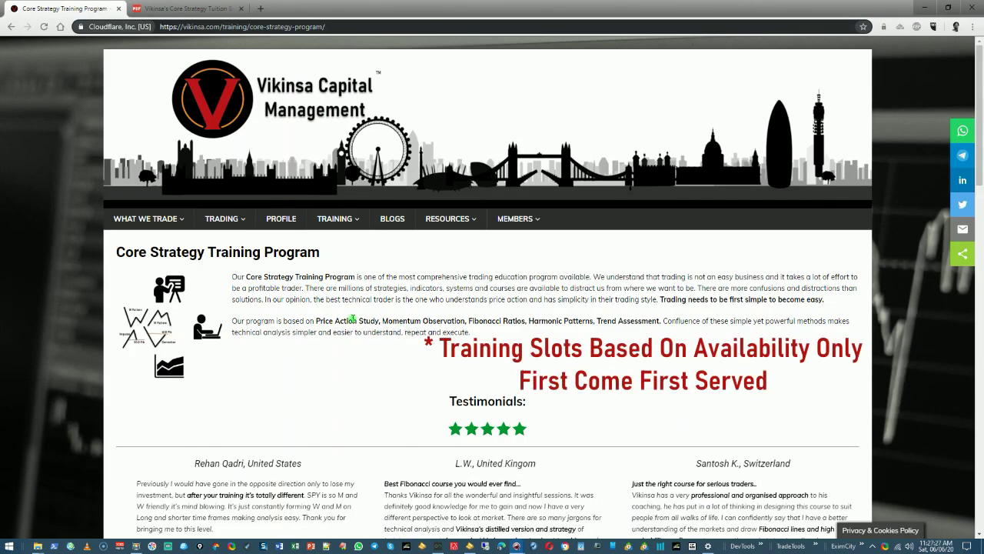
mouse_move(339, 221)
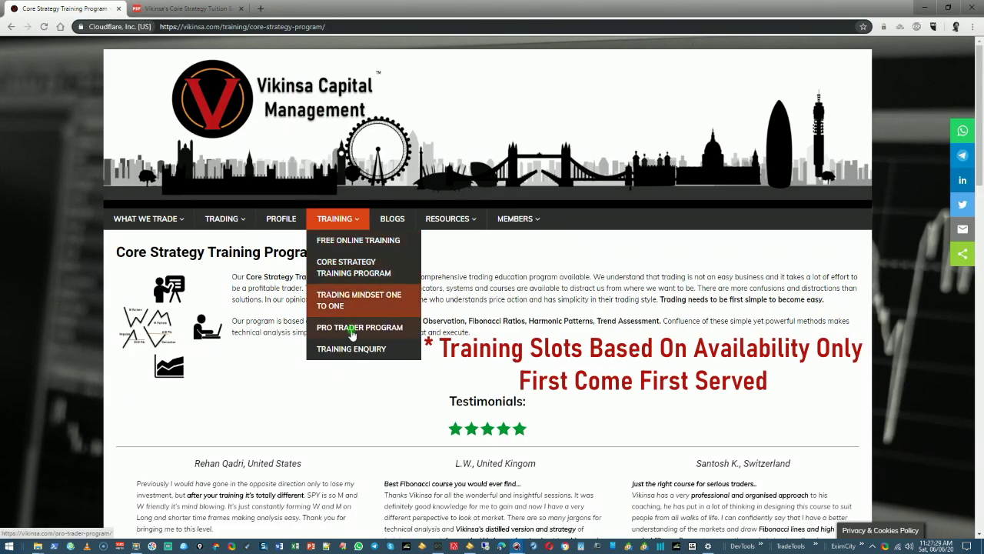